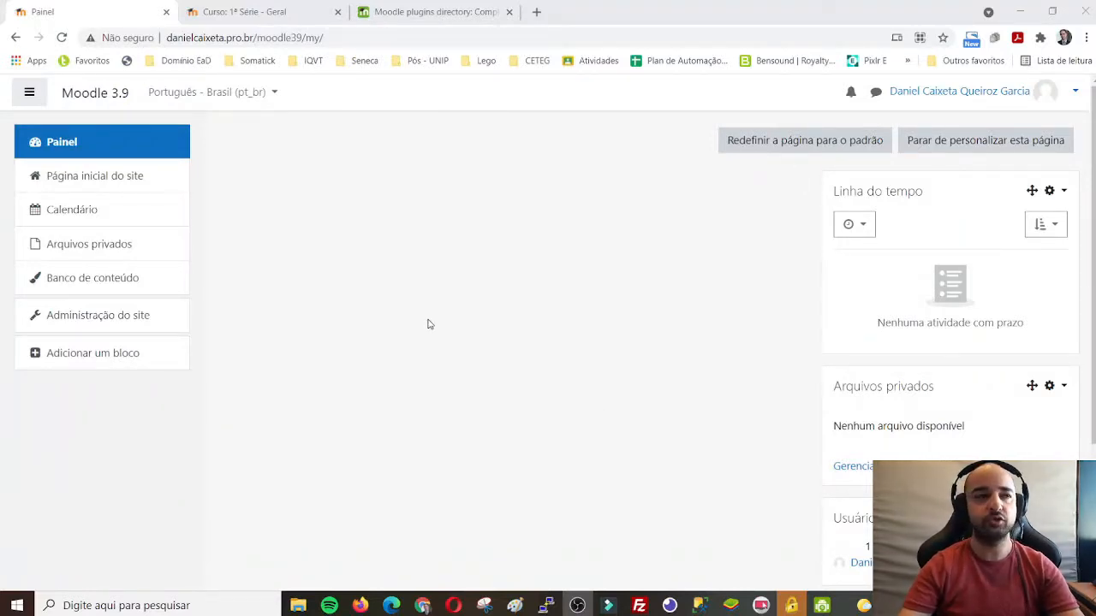
Step: Review the Completion Progress block's page in the Moodle plugins directory
{"action": "left_click", "coordinate": [383, 19]}
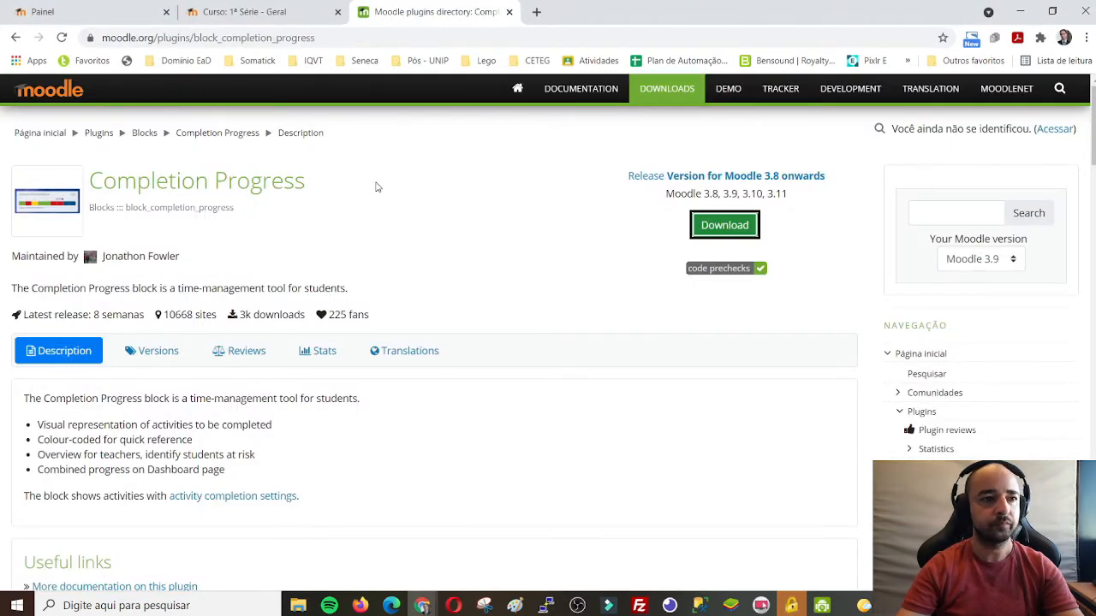
{"action": "scroll", "coordinate": [560, 279], "scroll_direction": "down", "scroll_amount": 2}
{"action": "scroll", "coordinate": [561, 281], "scroll_direction": "up", "scroll_amount": 2}
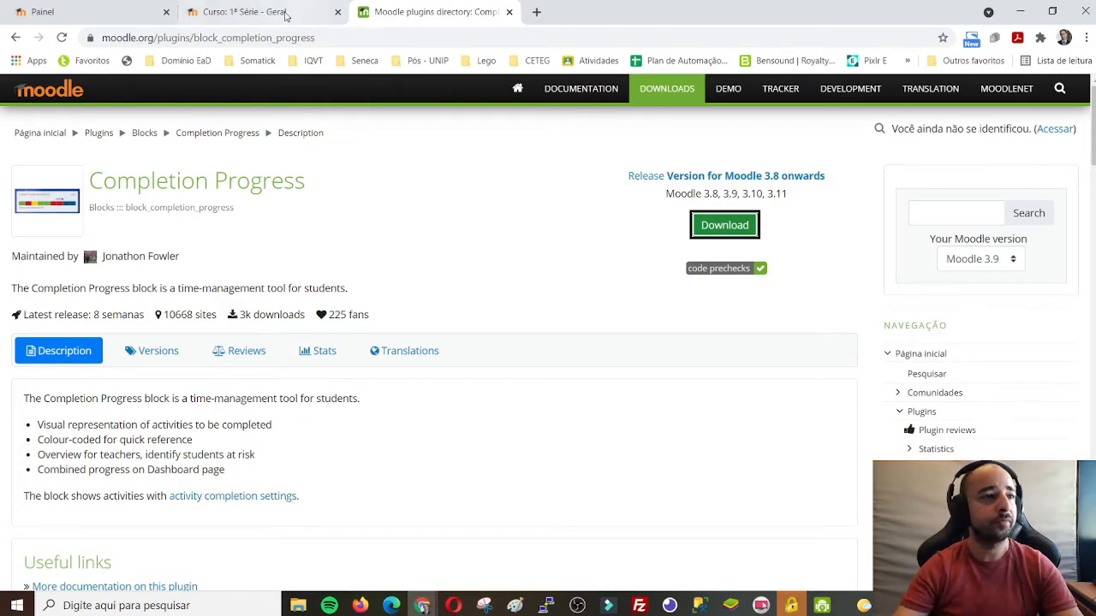
Step: Return to the Moodle dashboard and check the list of blocks that can be added there, adding none
{"action": "left_click", "coordinate": [68, 11]}
{"action": "left_click", "coordinate": [543, 323]}
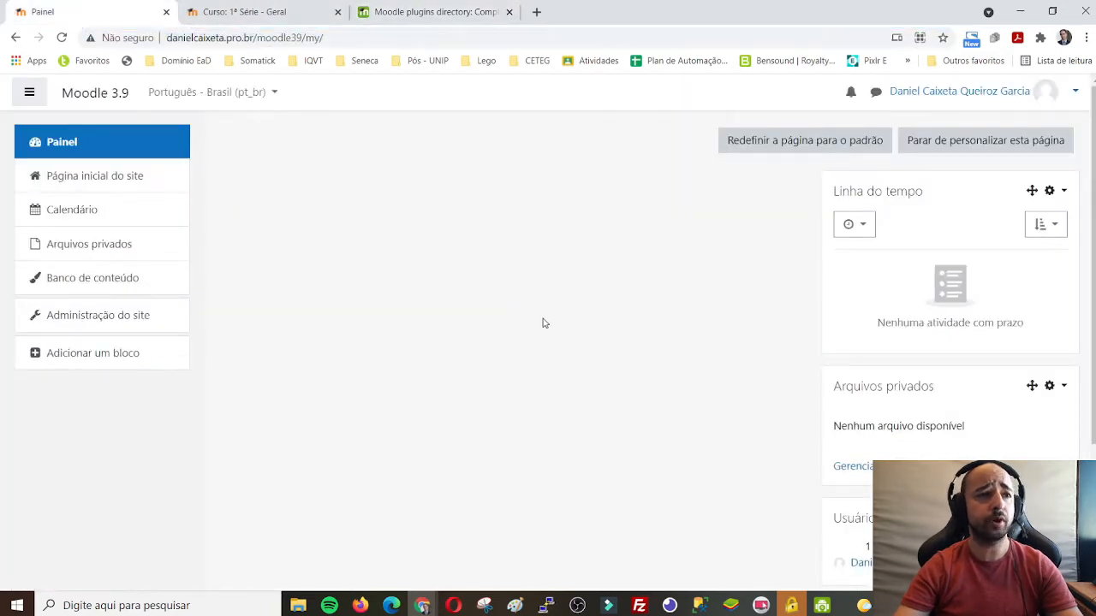
{"action": "left_click", "coordinate": [108, 357]}
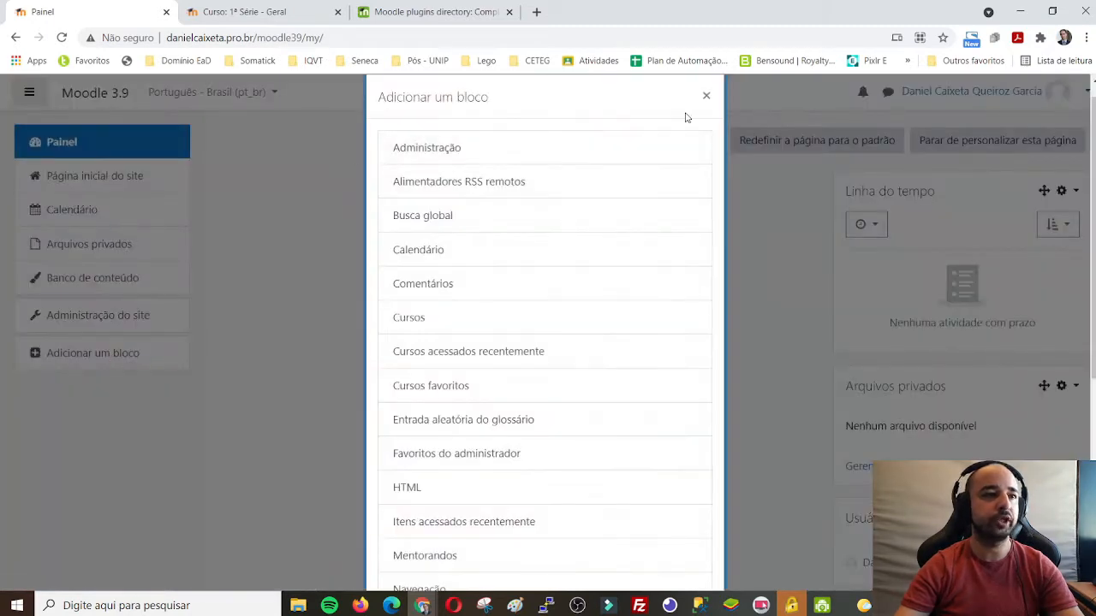
{"action": "left_click", "coordinate": [707, 95]}
Step: In the site administration's plugin overview, show only the additional plugins and locate Progresso de Conclusão
{"action": "left_click", "coordinate": [120, 319]}
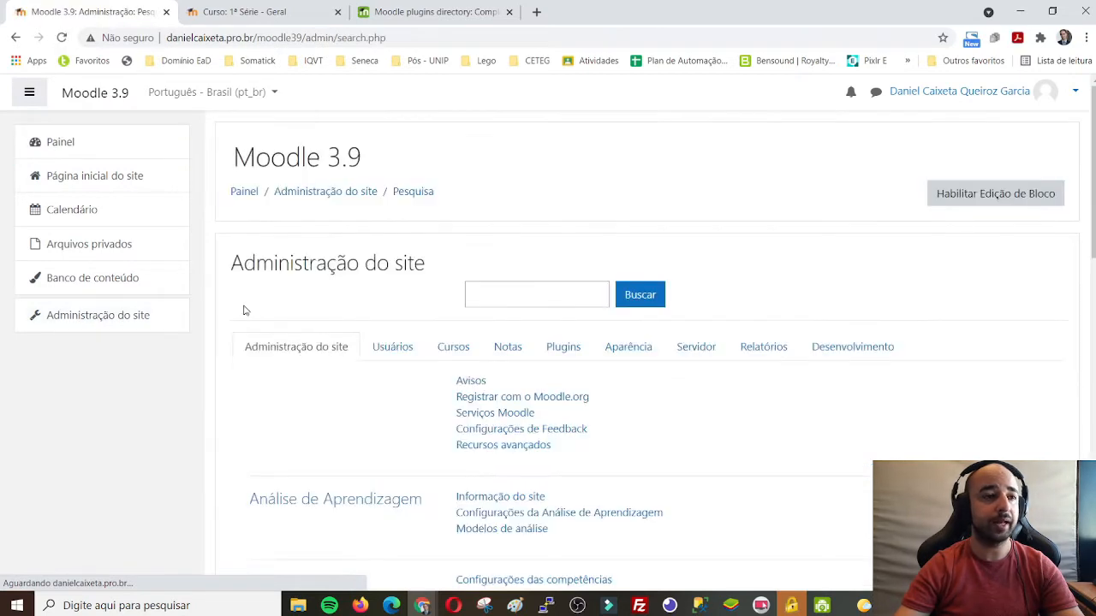
{"action": "left_click", "coordinate": [567, 353]}
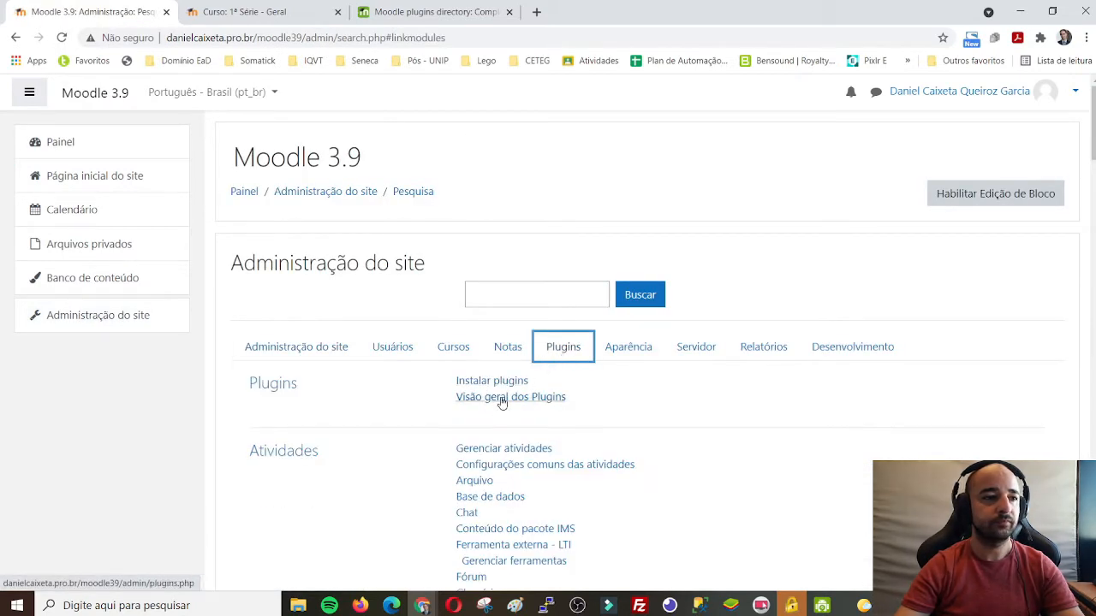
{"action": "left_click", "coordinate": [503, 398]}
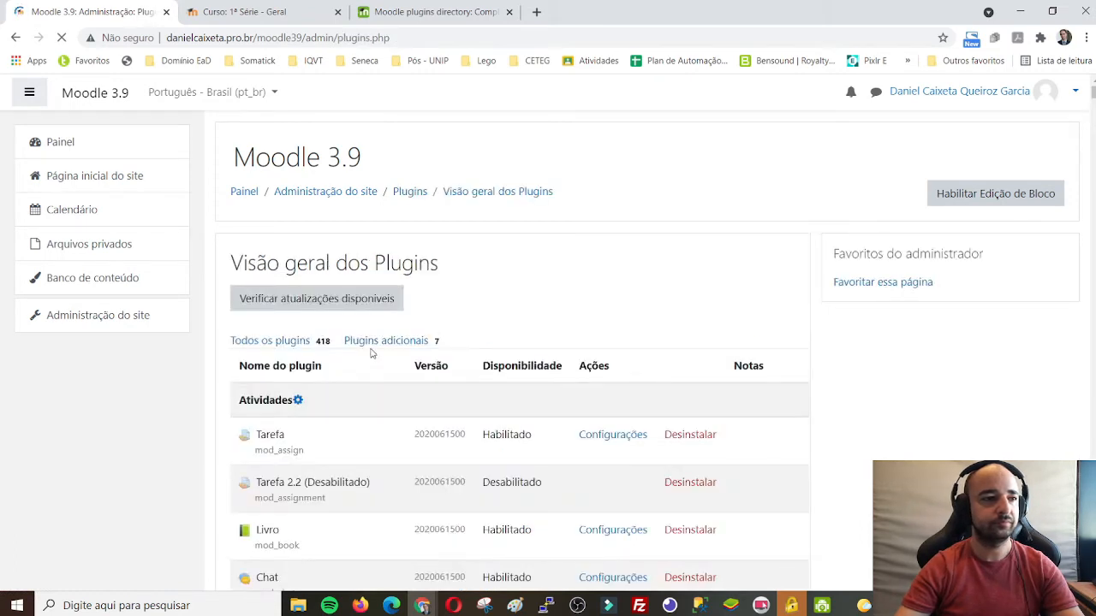
{"action": "left_click", "coordinate": [377, 348]}
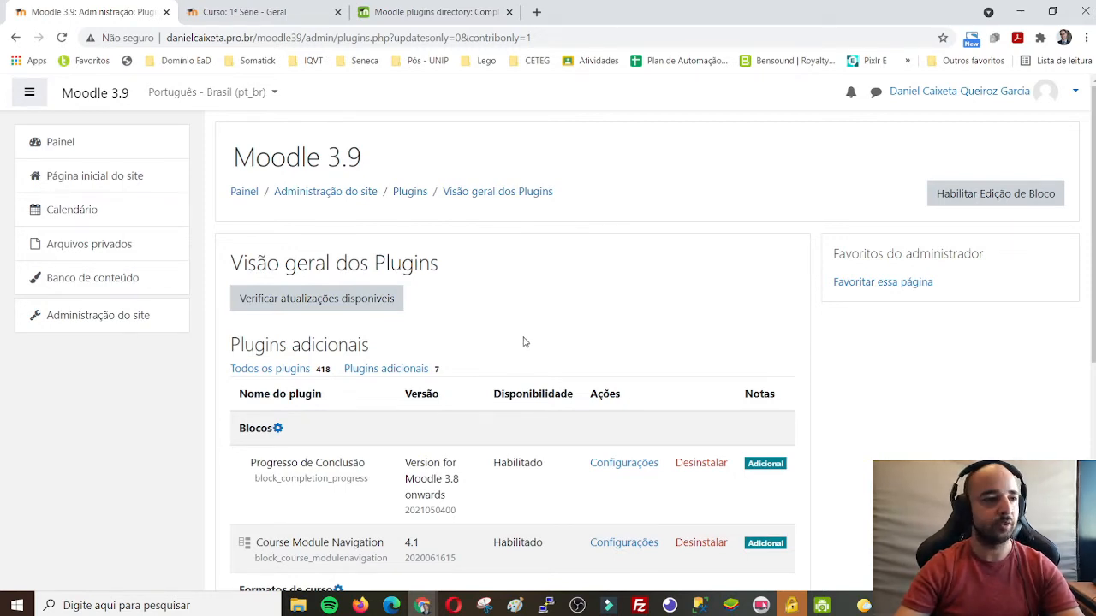
{"action": "scroll", "coordinate": [526, 324], "scroll_direction": "down", "scroll_amount": 2}
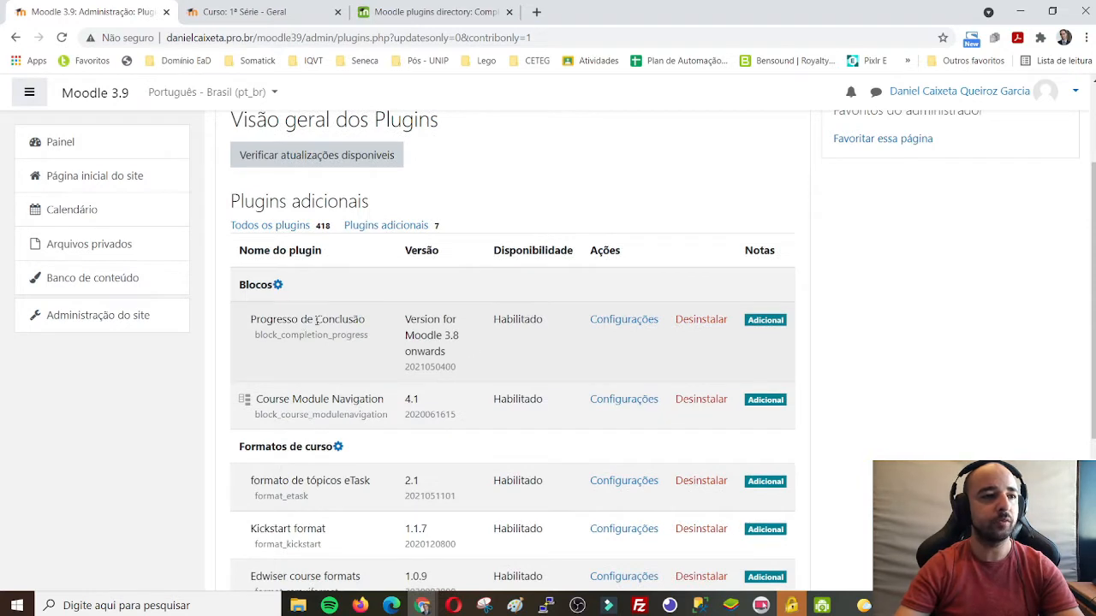
{"action": "left_click_drag", "start_coordinate": [374, 324], "coordinate": [249, 326]}
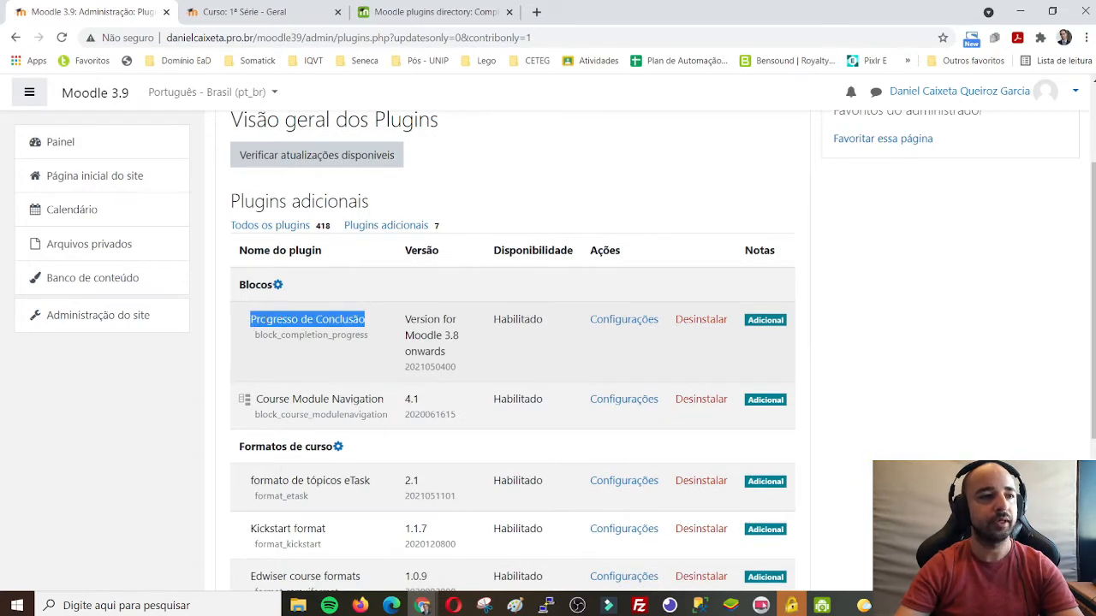
{"action": "left_click", "coordinate": [527, 377]}
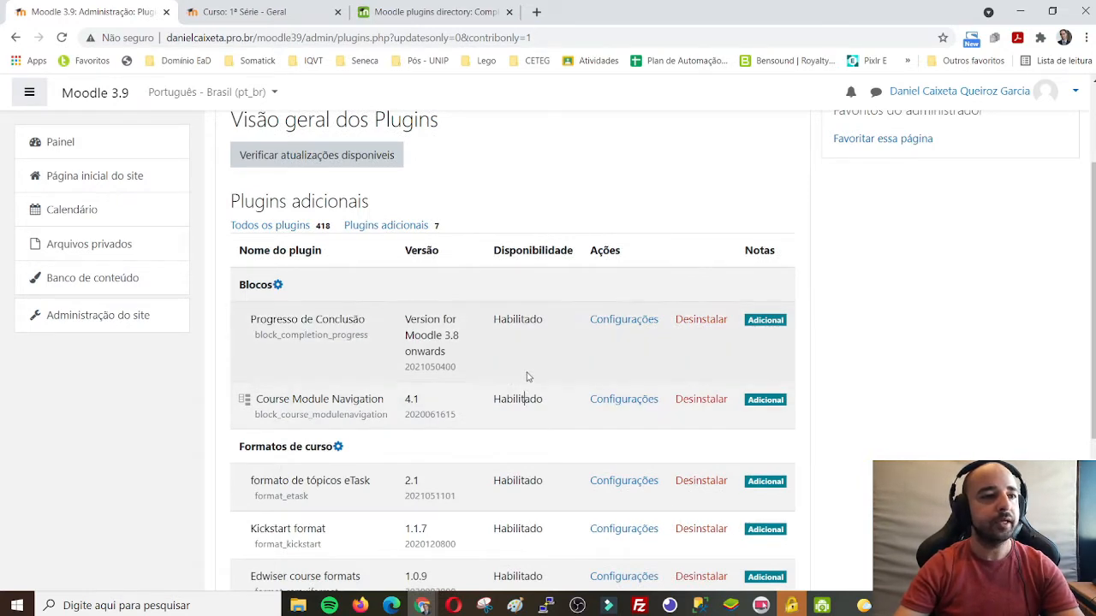
Step: Open the Progresso de Conclusão plugin settings and examine the row limit, large-bar presentation and course name options
{"action": "left_click", "coordinate": [622, 322]}
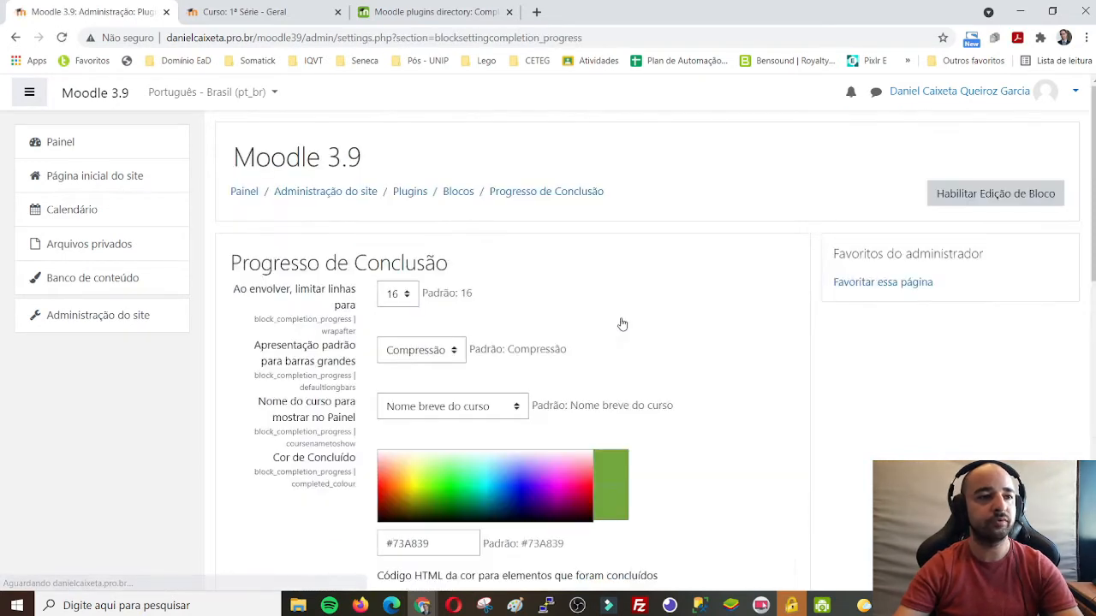
{"action": "scroll", "coordinate": [635, 282], "scroll_direction": "down", "scroll_amount": 1}
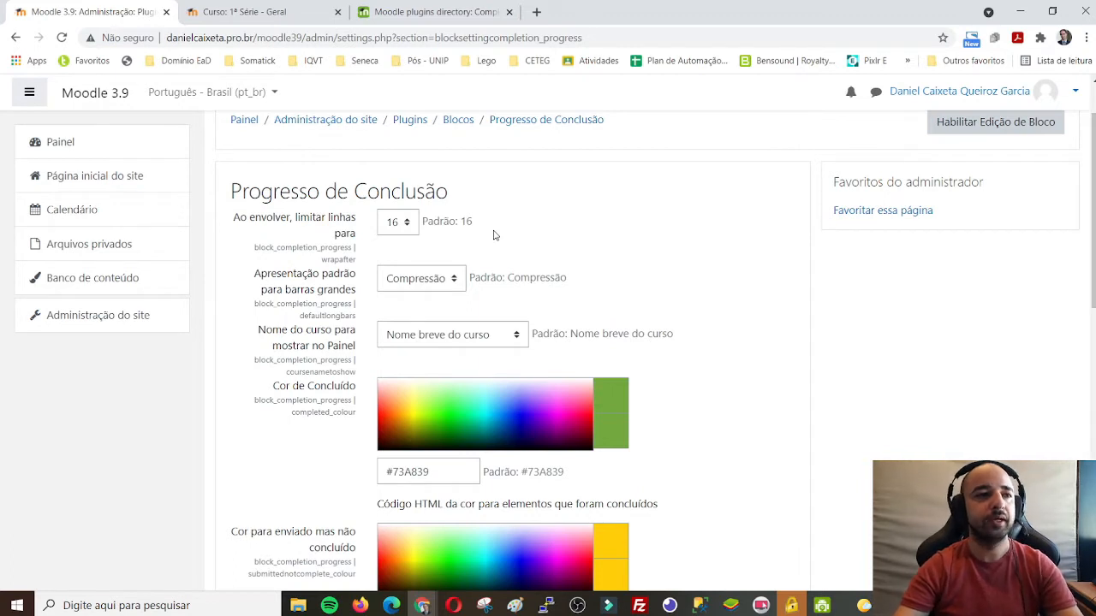
{"action": "left_click", "coordinate": [420, 279]}
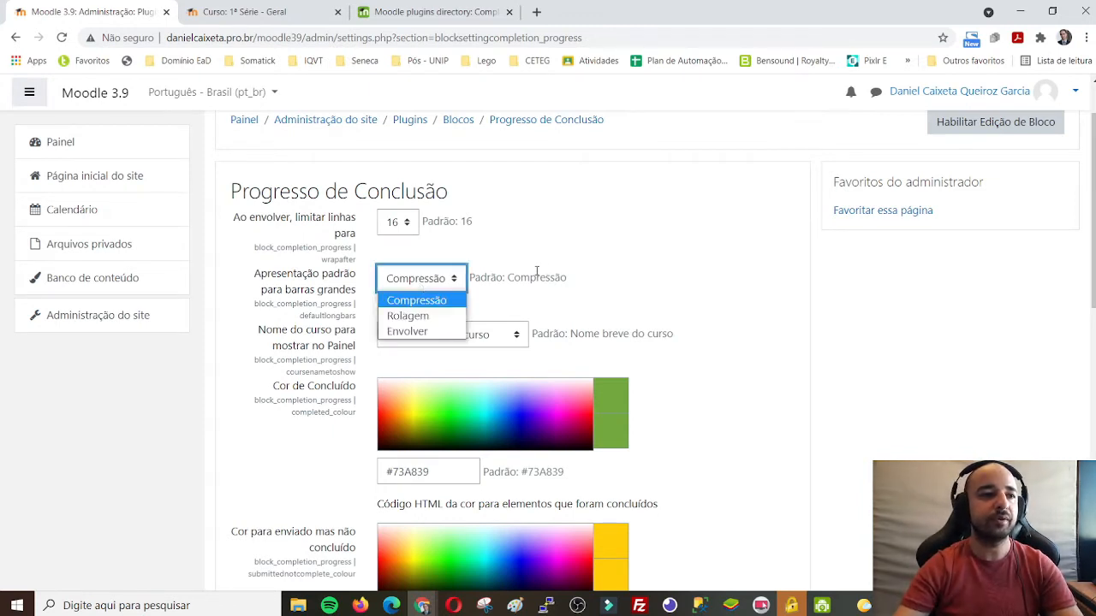
{"action": "left_click", "coordinate": [563, 268]}
{"action": "scroll", "coordinate": [484, 320], "scroll_direction": "down", "scroll_amount": 2}
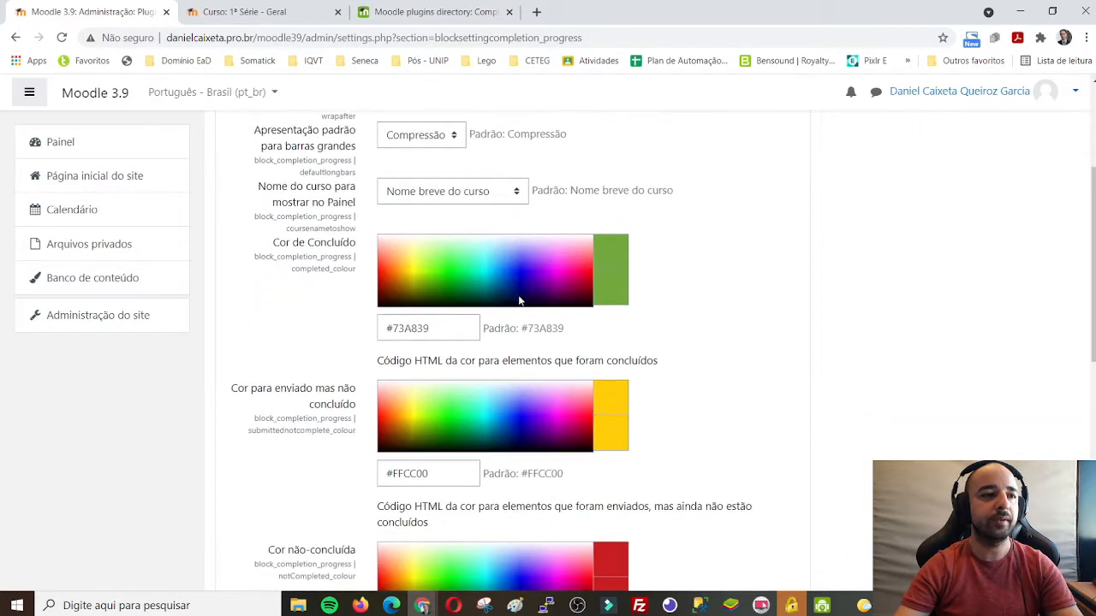
{"action": "scroll", "coordinate": [420, 256], "scroll_direction": "up", "scroll_amount": 1}
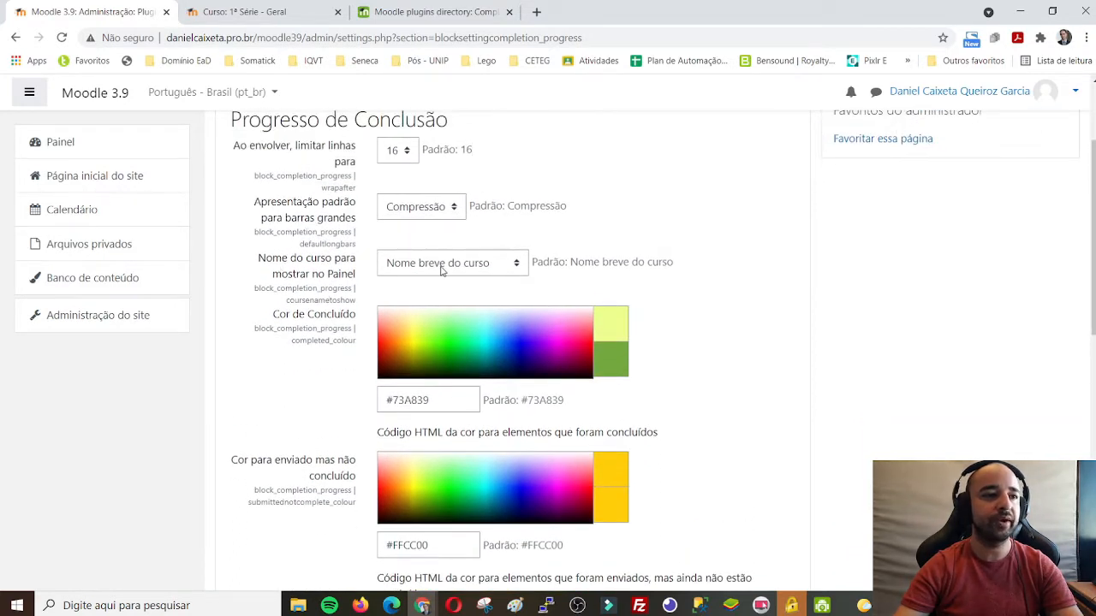
{"action": "scroll", "coordinate": [587, 243], "scroll_direction": "down", "scroll_amount": 1}
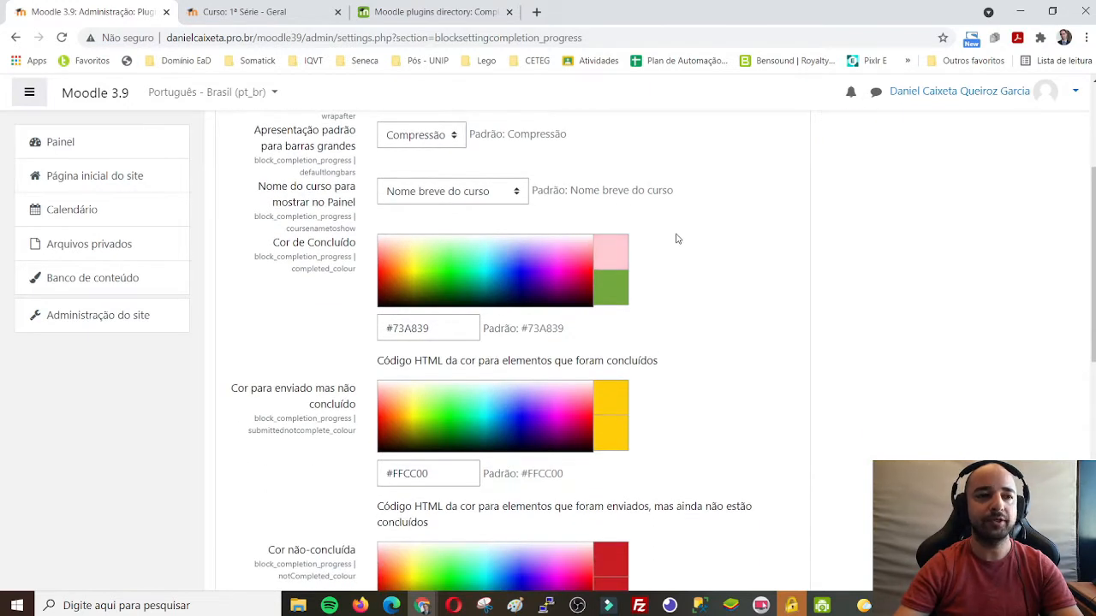
Step: Examine the status colour settings and the remaining overview and icon options of the Progresso de Conclusão plugin
{"action": "scroll", "coordinate": [540, 232], "scroll_direction": "down", "scroll_amount": 1}
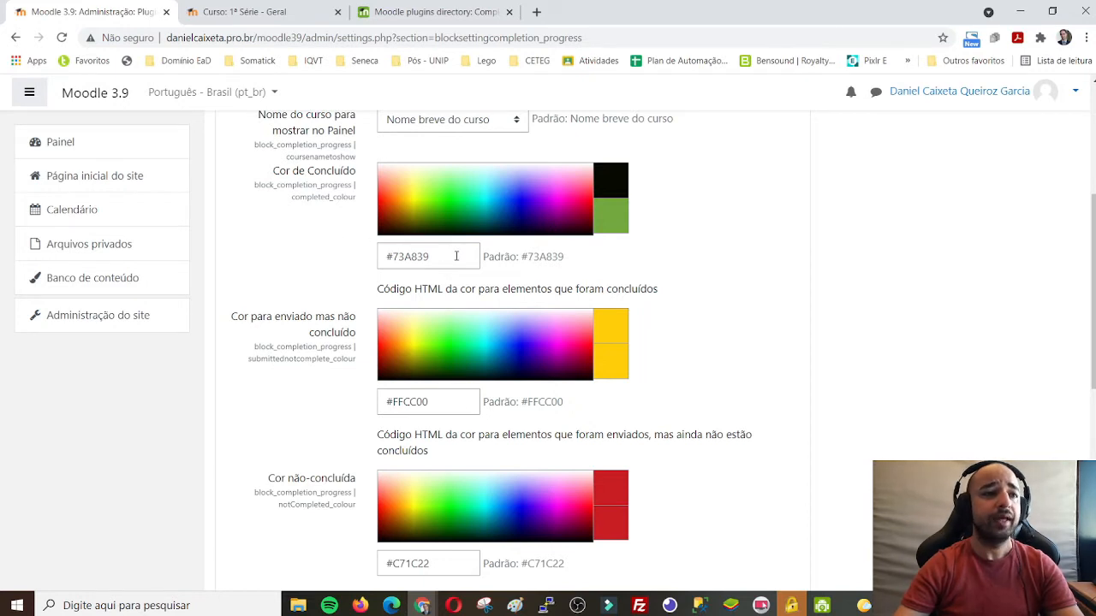
{"action": "scroll", "coordinate": [435, 261], "scroll_direction": "down", "scroll_amount": 1}
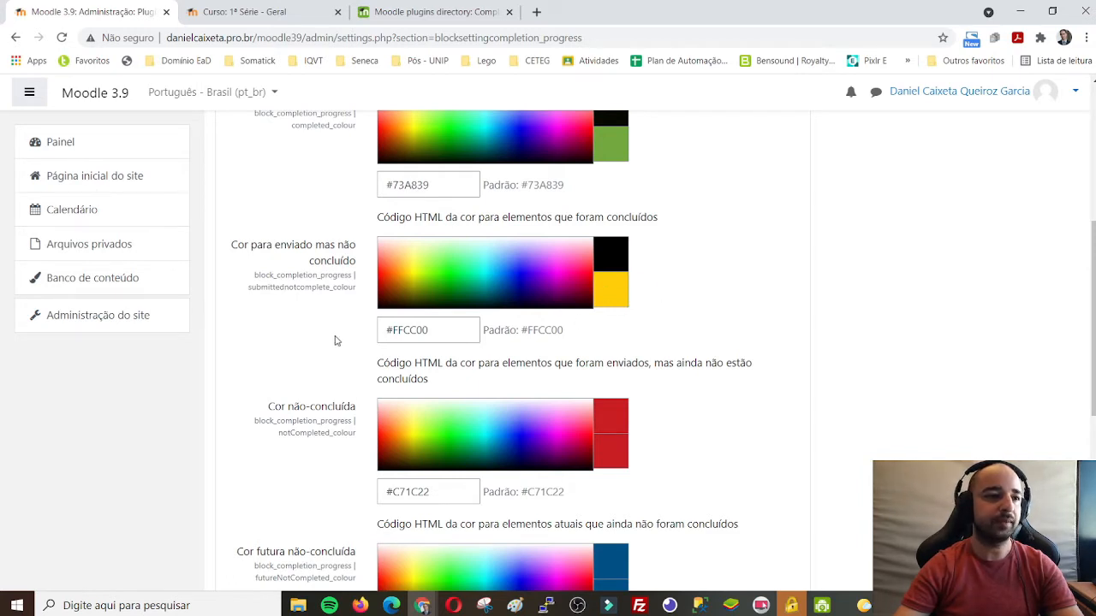
{"action": "scroll", "coordinate": [335, 341], "scroll_direction": "down", "scroll_amount": 1}
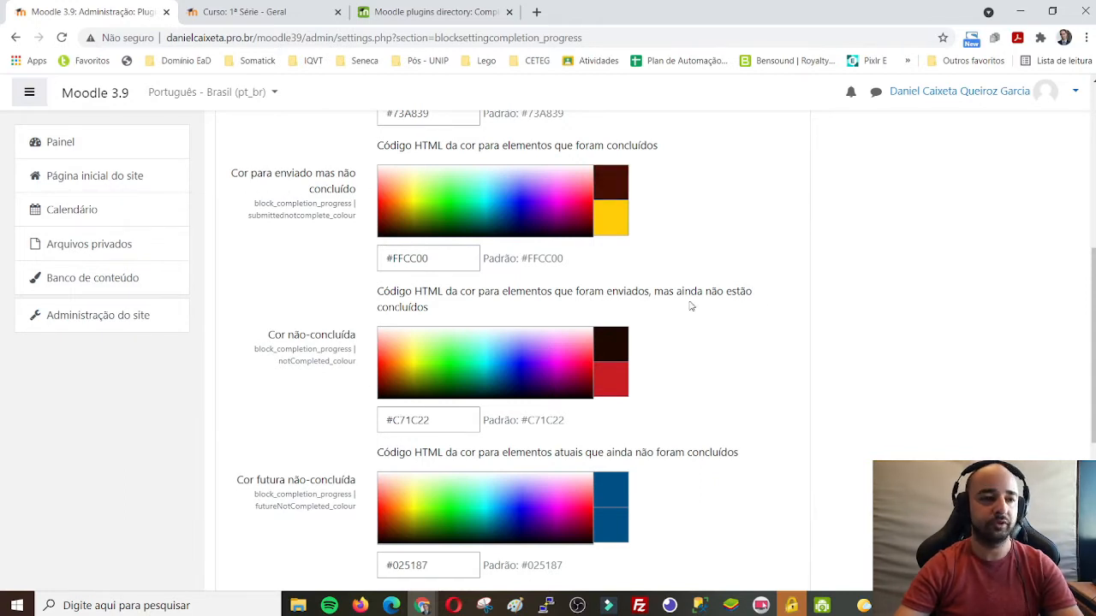
{"action": "scroll", "coordinate": [685, 300], "scroll_direction": "down", "scroll_amount": 2}
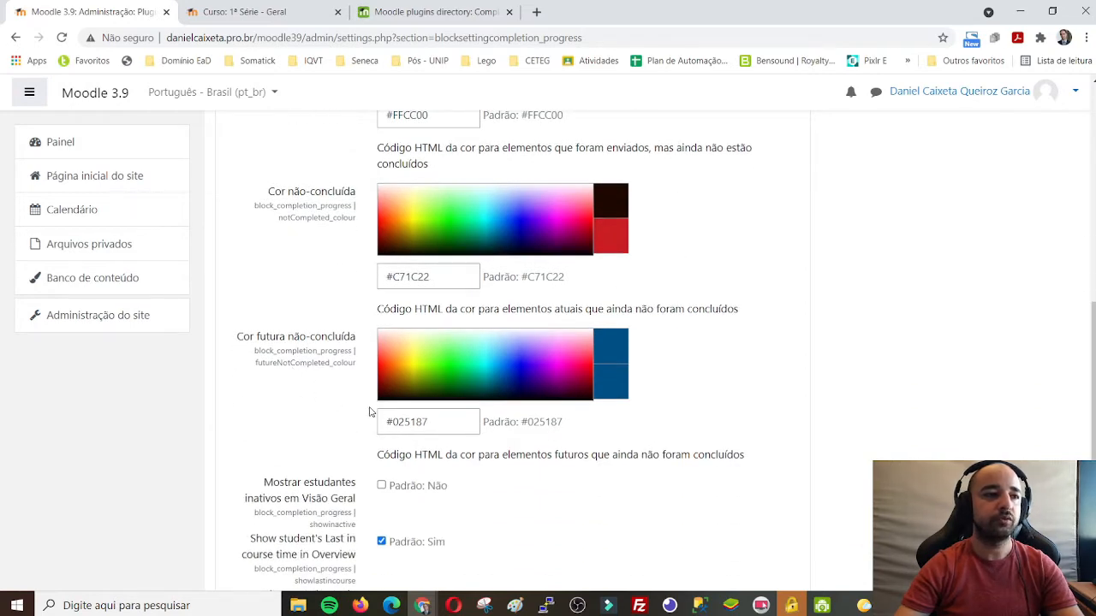
{"action": "scroll", "coordinate": [445, 385], "scroll_direction": "down", "scroll_amount": 1}
{"action": "scroll", "coordinate": [514, 360], "scroll_direction": "up", "scroll_amount": 2}
{"action": "scroll", "coordinate": [545, 347], "scroll_direction": "down", "scroll_amount": 3}
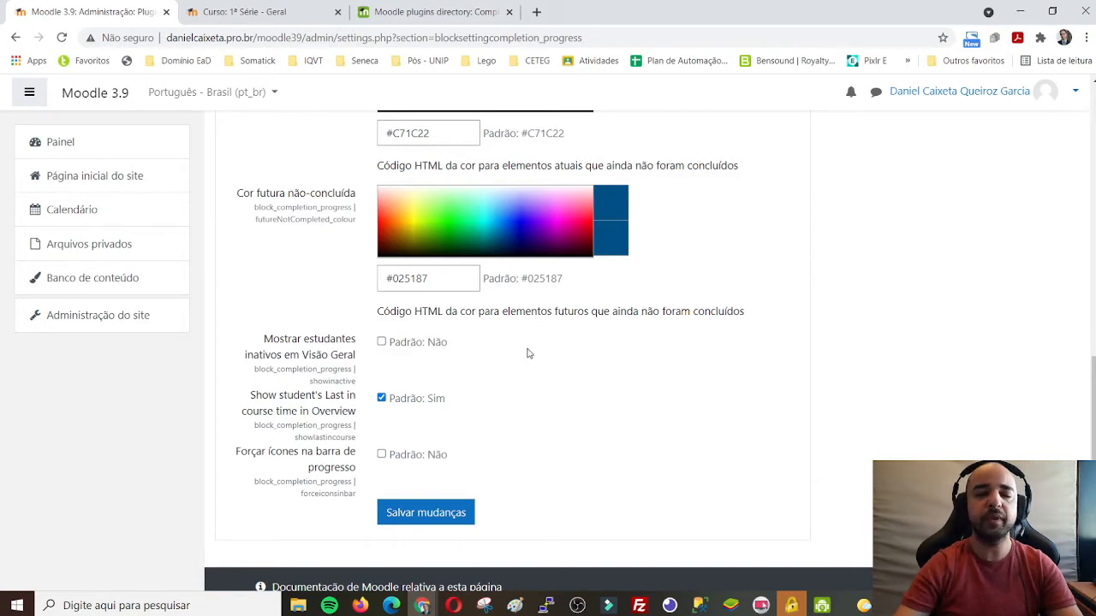
{"action": "scroll", "coordinate": [462, 325], "scroll_direction": "down", "scroll_amount": 1}
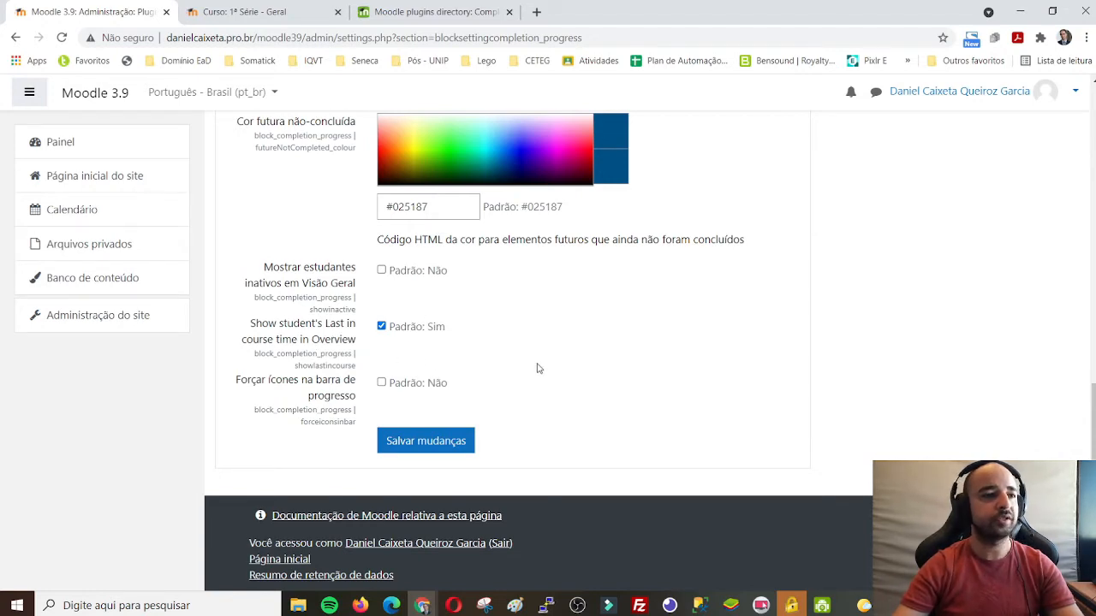
{"action": "scroll", "coordinate": [537, 368], "scroll_direction": "up", "scroll_amount": 10}
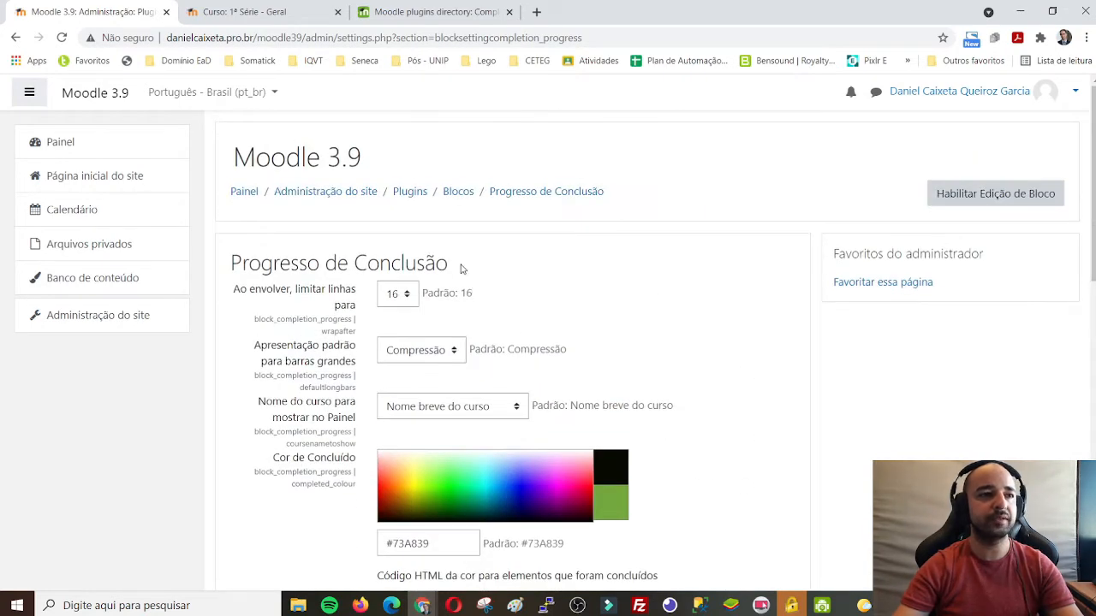
Step: Turn on editing in the course 1ª Série - Geral and add the Progresso de Conclusão block
{"action": "left_click", "coordinate": [225, 21]}
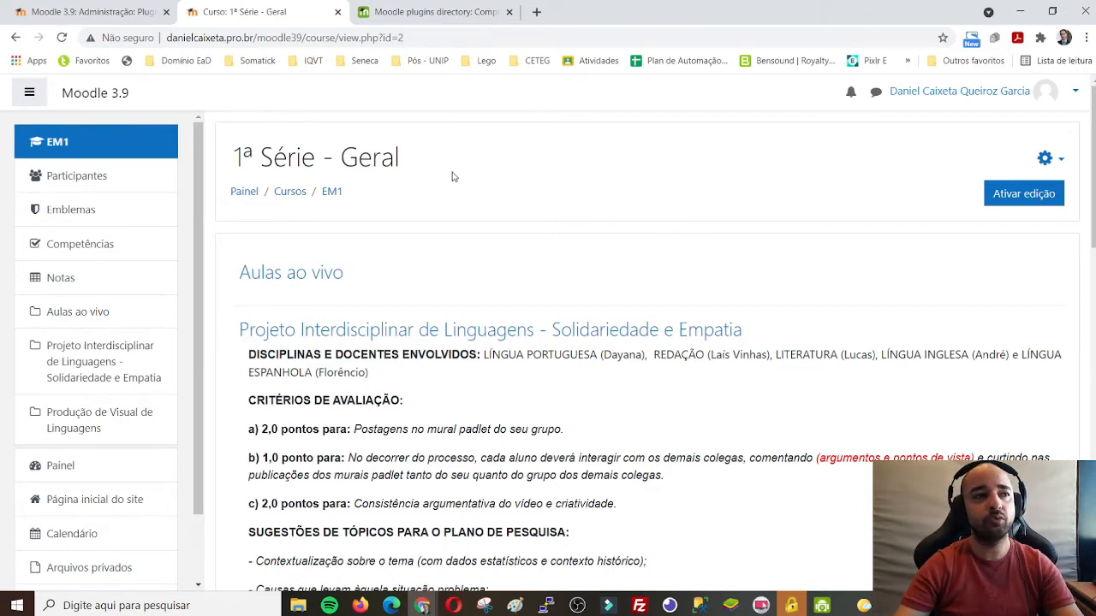
{"action": "left_click", "coordinate": [1044, 202]}
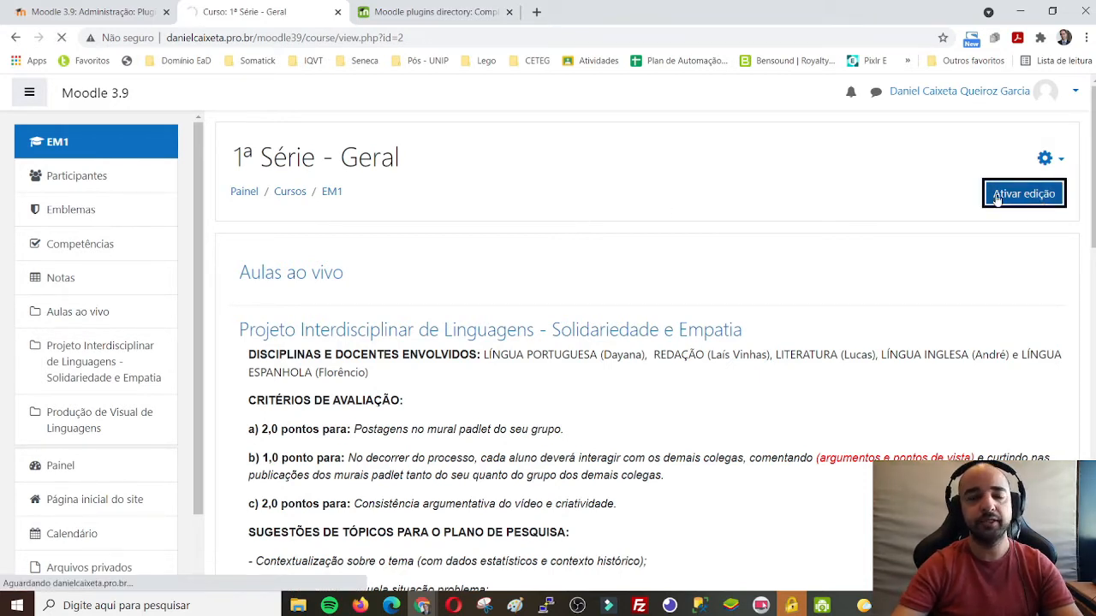
{"action": "scroll", "coordinate": [171, 245], "scroll_direction": "down", "scroll_amount": 2}
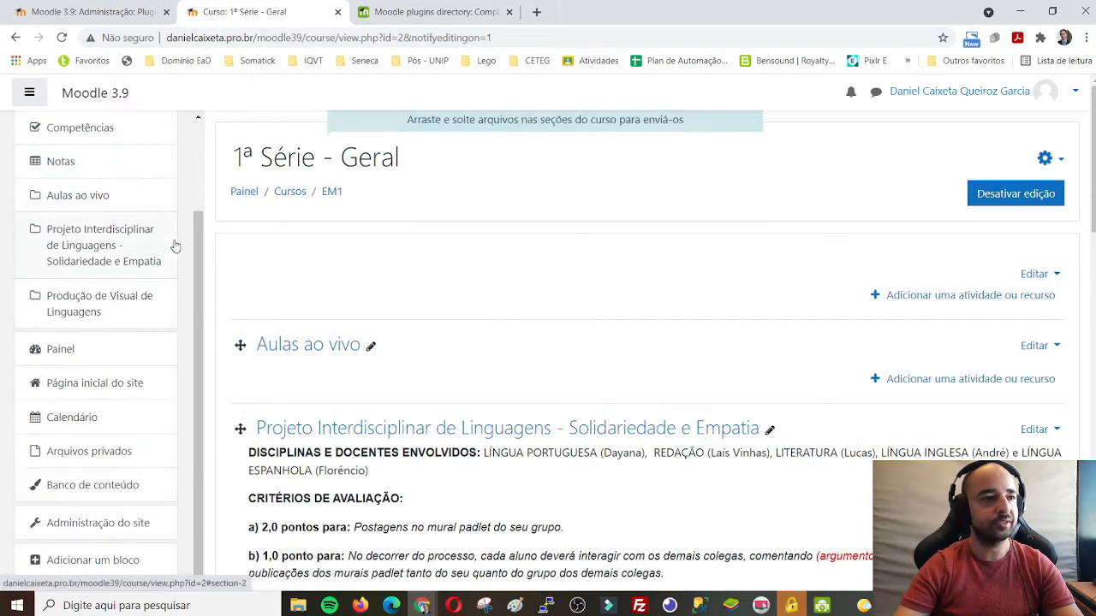
{"action": "left_click", "coordinate": [80, 563]}
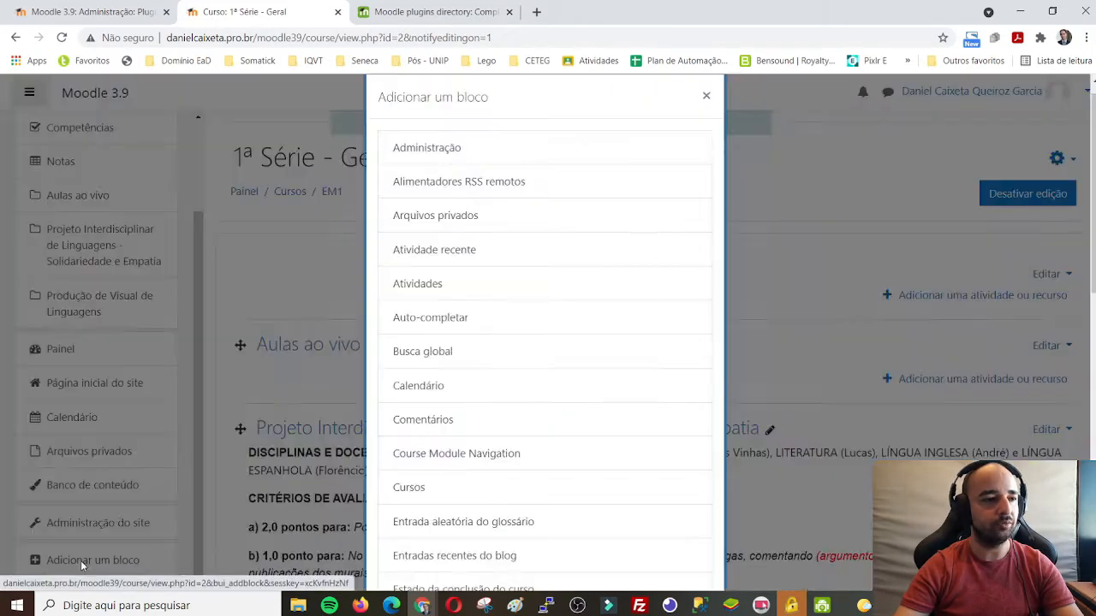
{"action": "scroll", "coordinate": [454, 342], "scroll_direction": "down", "scroll_amount": 6}
{"action": "scroll", "coordinate": [472, 289], "scroll_direction": "down", "scroll_amount": 3}
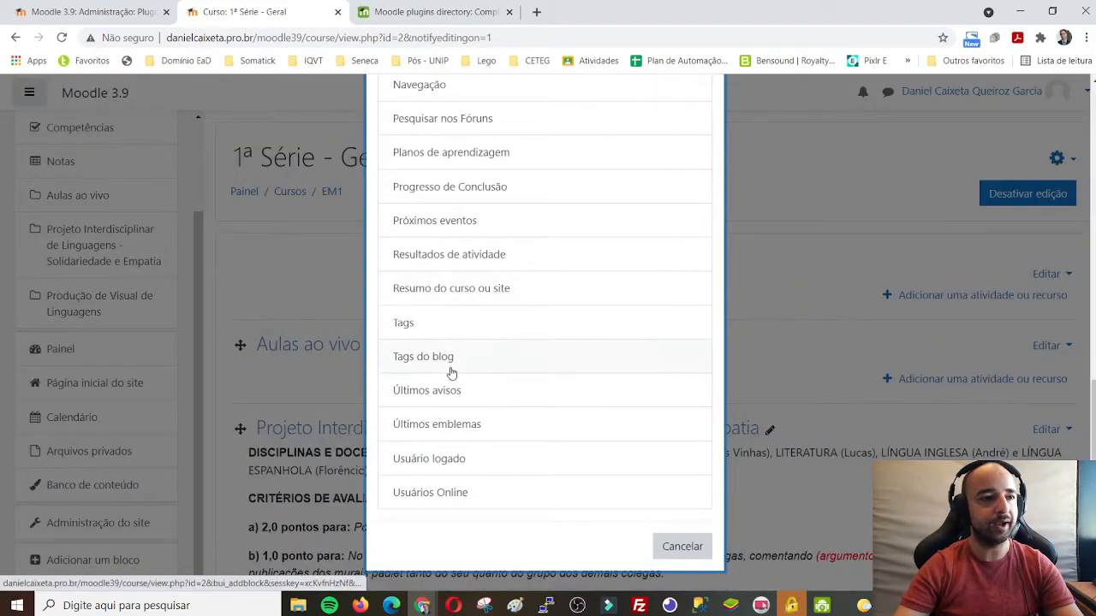
{"action": "left_click", "coordinate": [433, 190]}
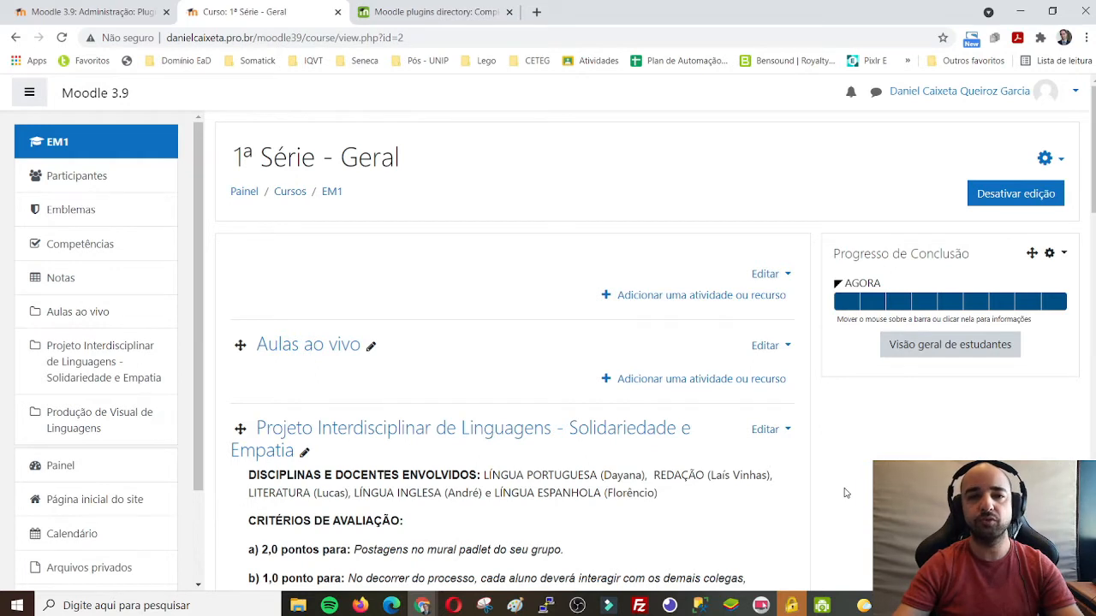
Step: Open the configuration of the course's Progresso de Conclusão block and expand all its sections
{"action": "mouse_move", "coordinate": [835, 305]}
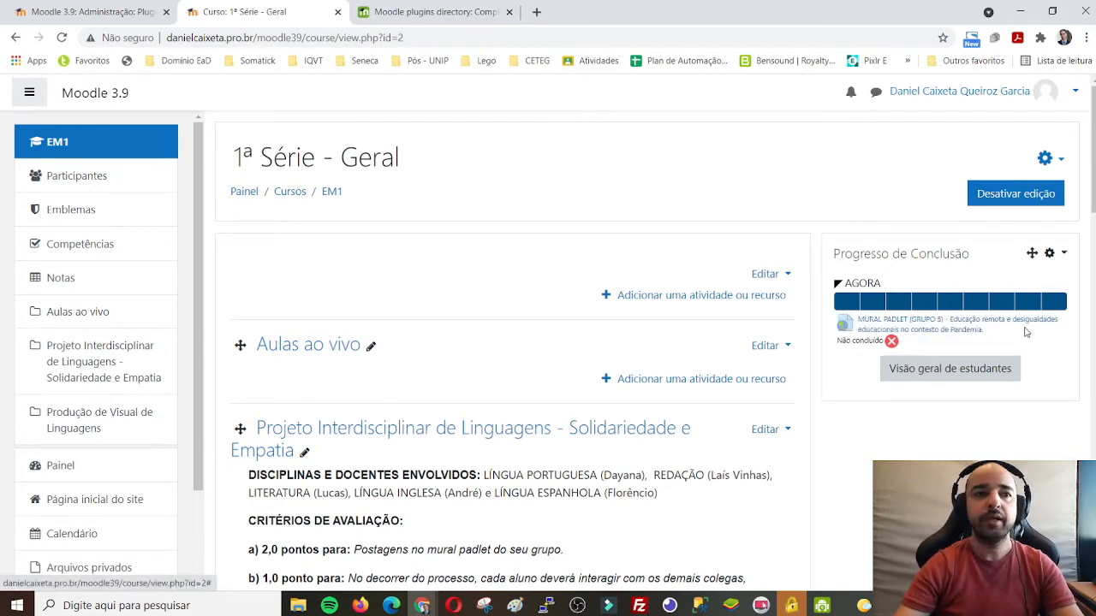
{"action": "left_click", "coordinate": [1060, 255]}
{"action": "left_click", "coordinate": [912, 281]}
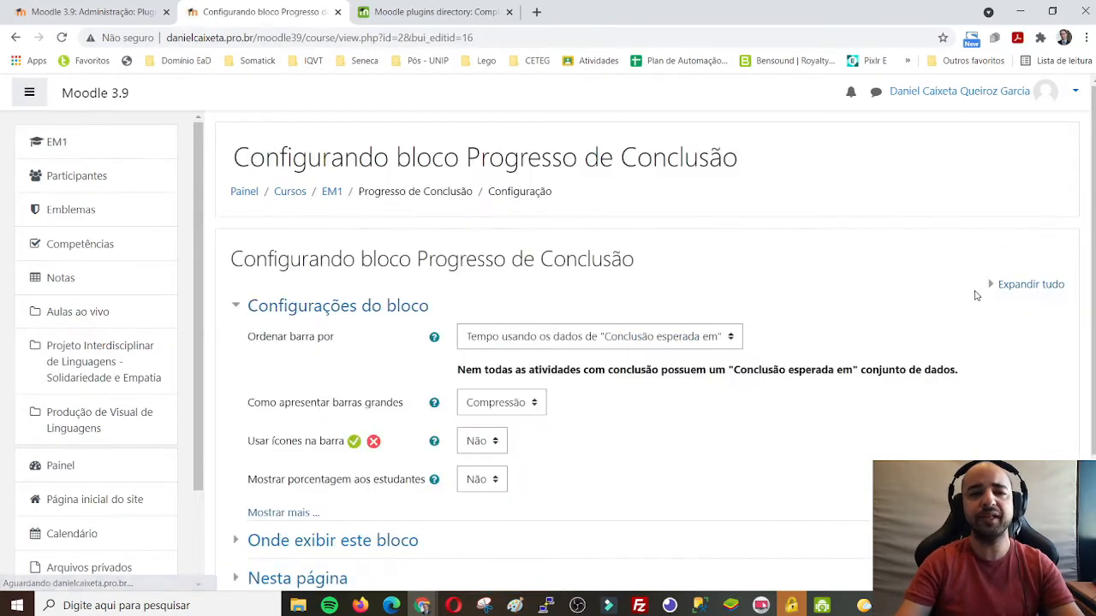
{"action": "left_click", "coordinate": [1034, 292]}
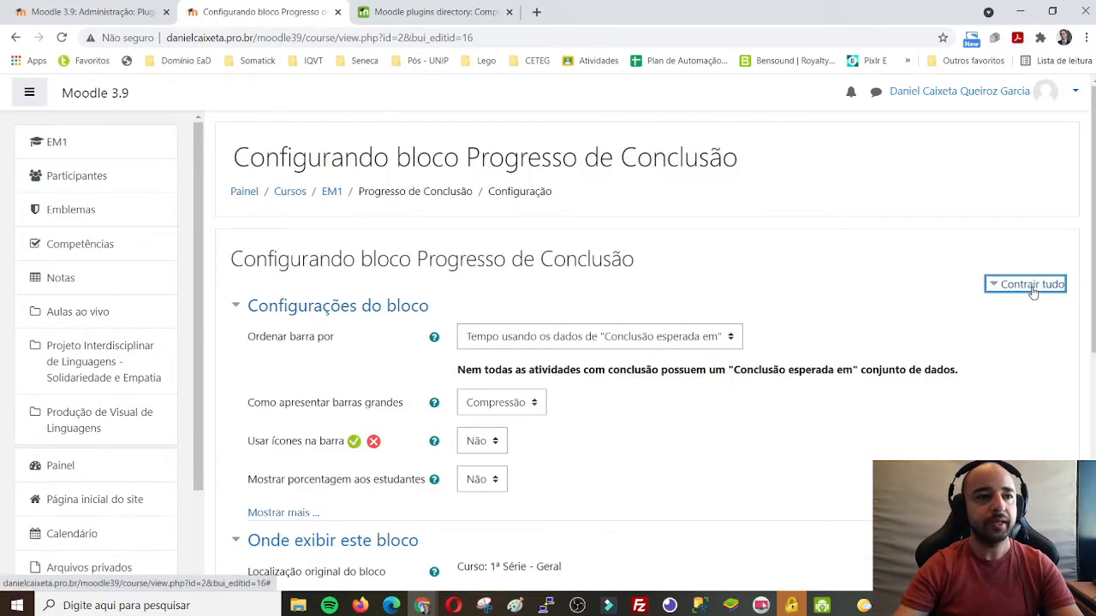
{"action": "scroll", "coordinate": [1011, 300], "scroll_direction": "down", "scroll_amount": 3}
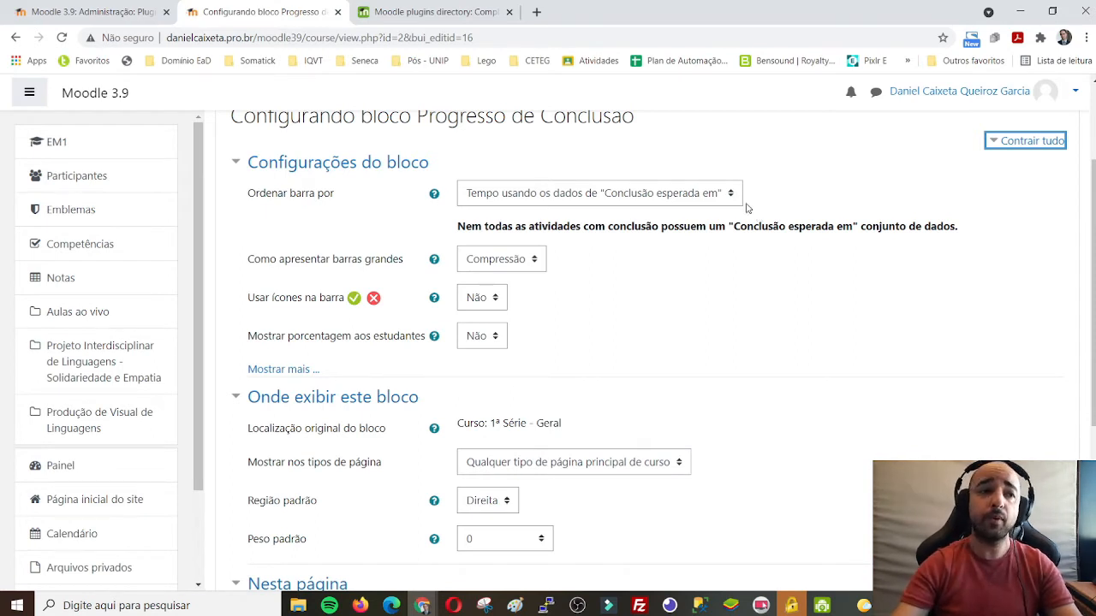
Step: Set the block's bar order to Ordenação do curso and set Mostrar porcentagem aos estudantes to Sim
{"action": "left_click", "coordinate": [710, 183]}
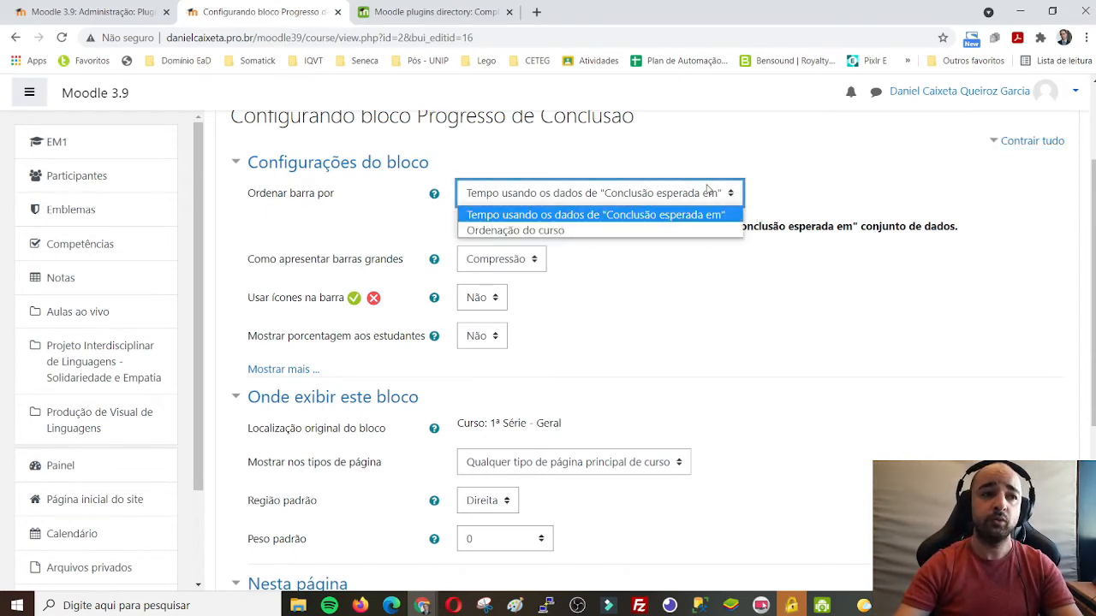
{"action": "left_click", "coordinate": [575, 231]}
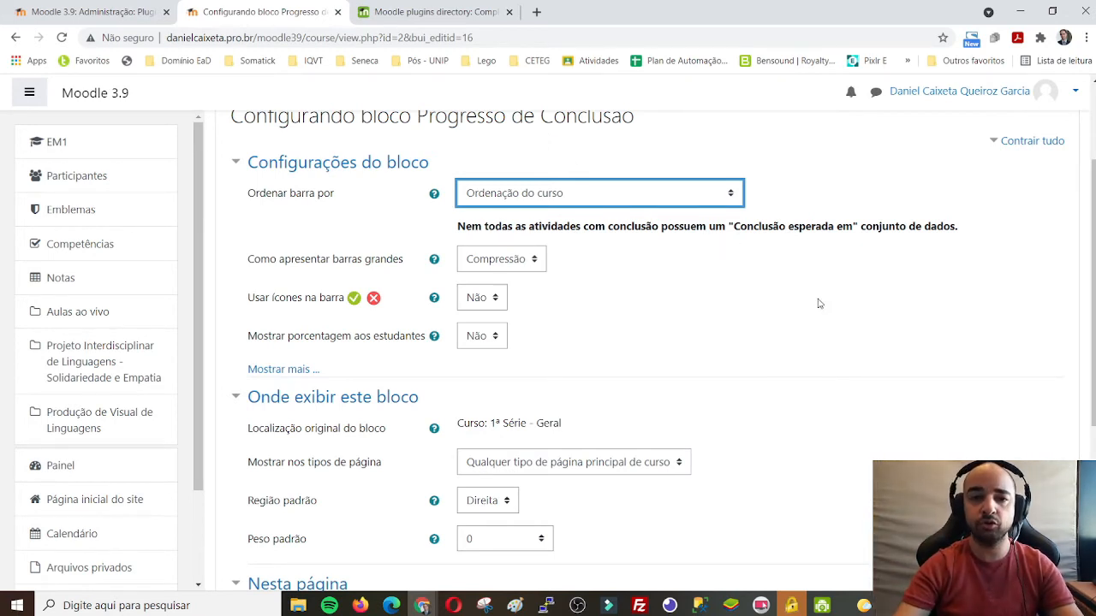
{"action": "left_click", "coordinate": [651, 312]}
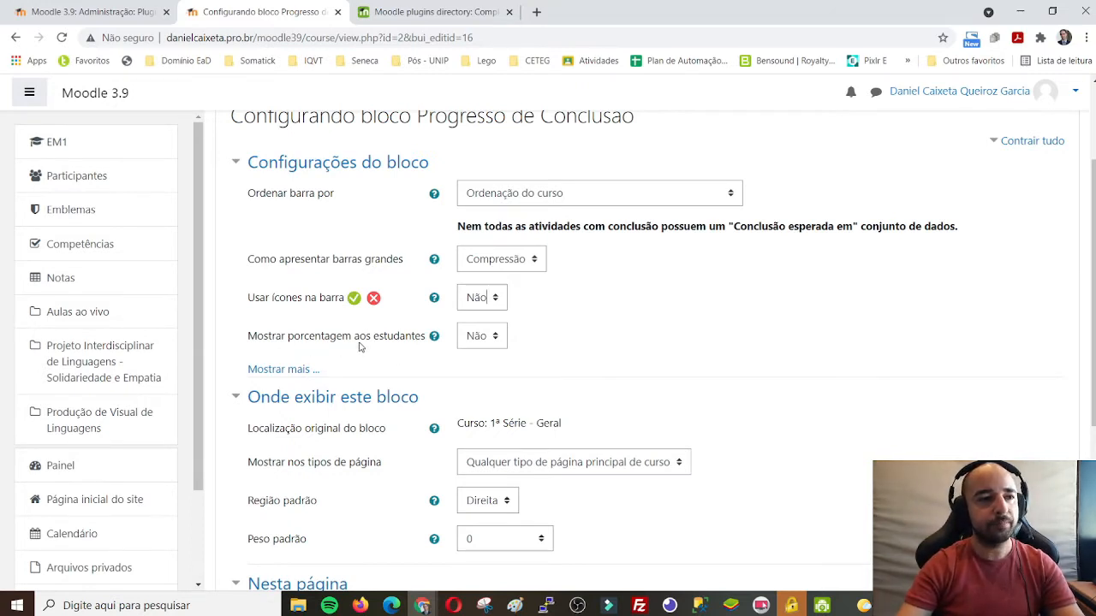
{"action": "left_click", "coordinate": [469, 341]}
{"action": "left_click", "coordinate": [476, 378]}
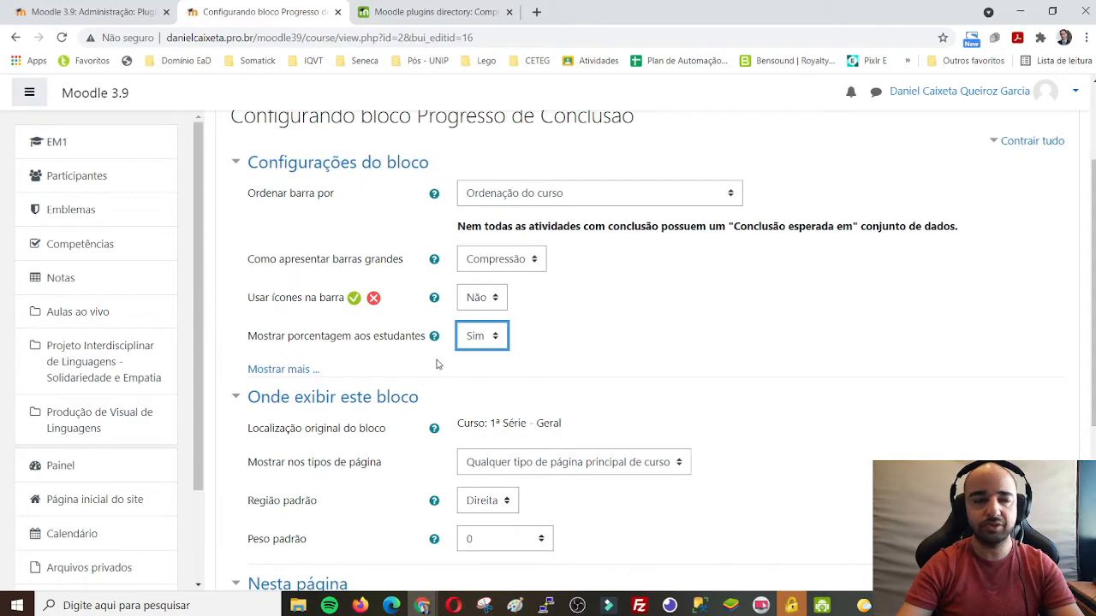
Step: Review the block's additional options, keeping Atividades incluídas at Todas as atividades com conclusão configuradas, and save the block configuration
{"action": "left_click", "coordinate": [279, 374]}
{"action": "scroll", "coordinate": [692, 308], "scroll_direction": "down", "scroll_amount": 3}
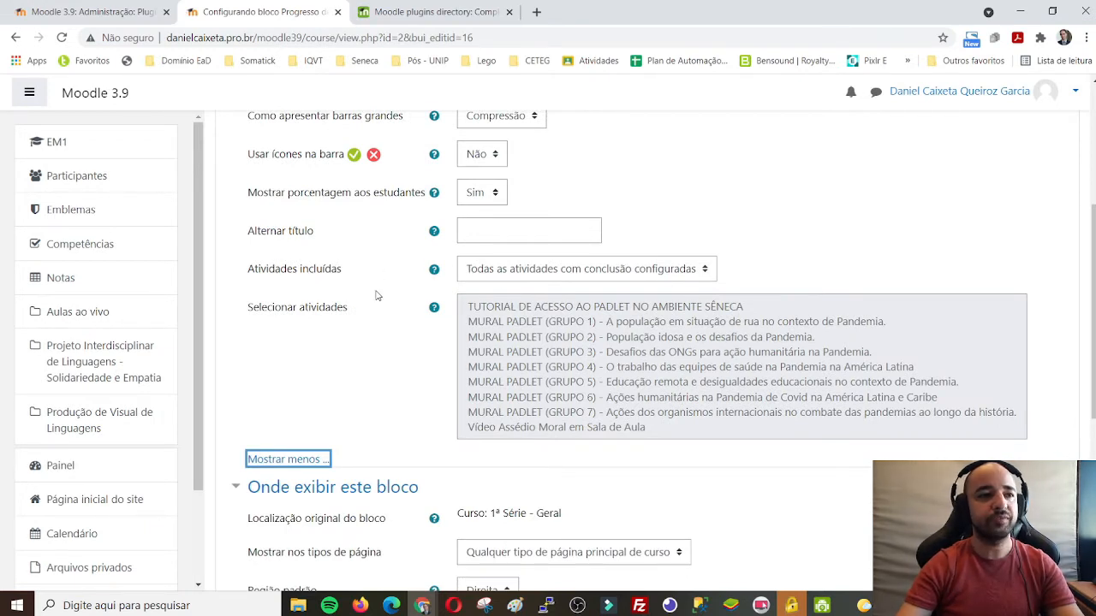
{"action": "left_click", "coordinate": [492, 275]}
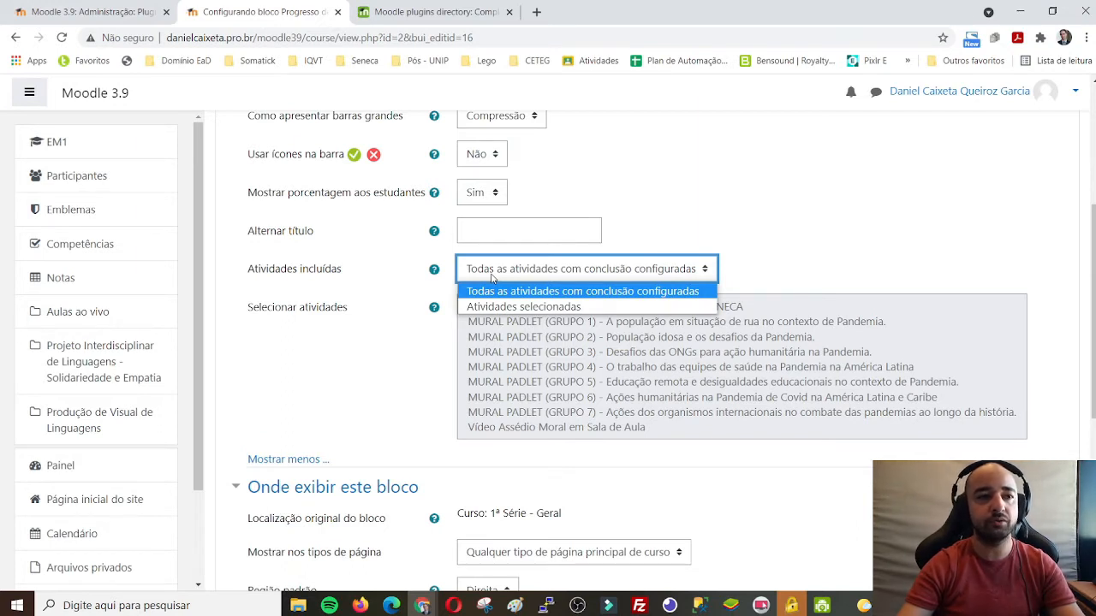
{"action": "left_click", "coordinate": [859, 243]}
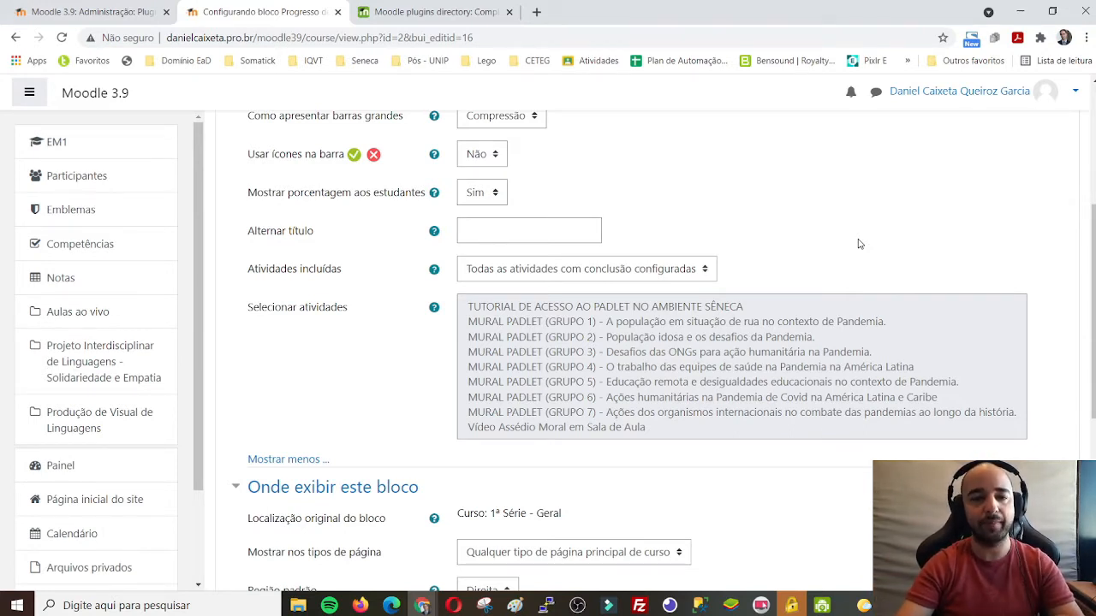
{"action": "scroll", "coordinate": [654, 309], "scroll_direction": "down", "scroll_amount": 4}
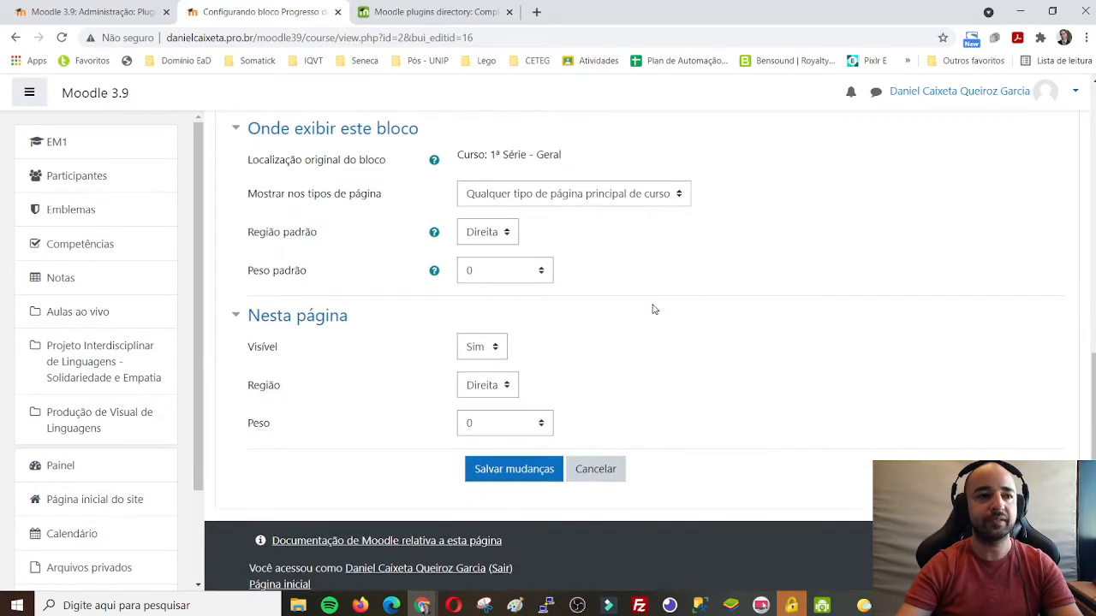
{"action": "scroll", "coordinate": [399, 232], "scroll_direction": "up", "scroll_amount": 7}
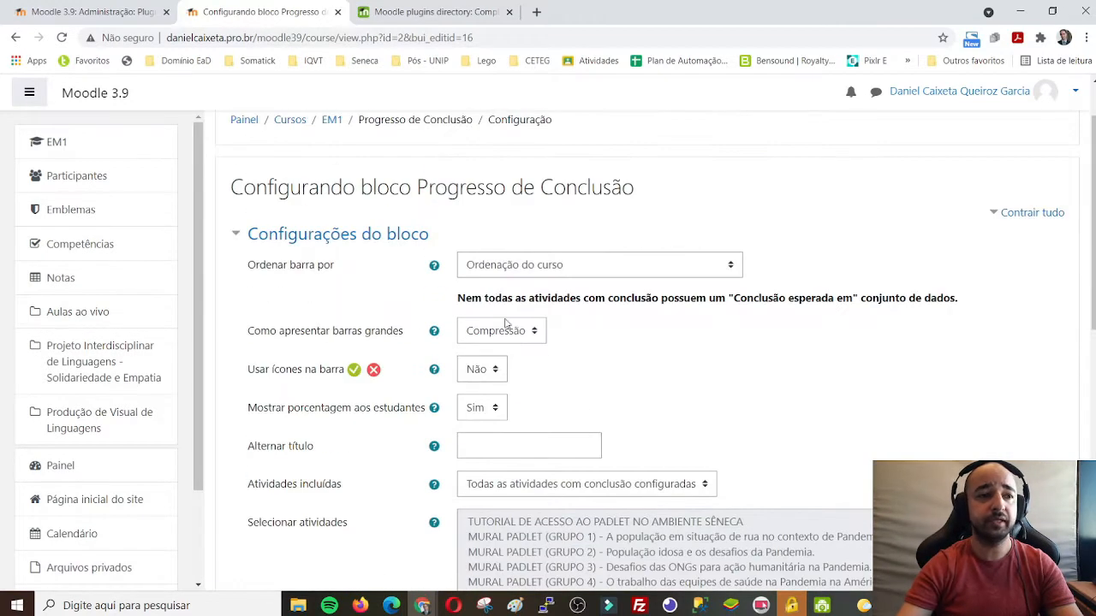
{"action": "scroll", "coordinate": [522, 278], "scroll_direction": "down", "scroll_amount": 6}
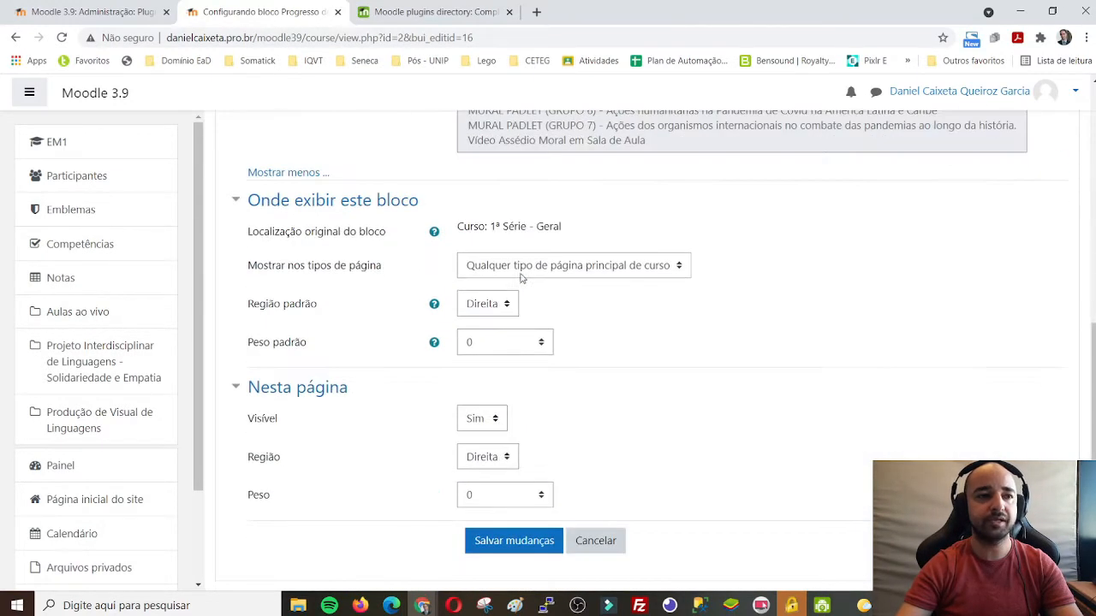
{"action": "left_click", "coordinate": [505, 536]}
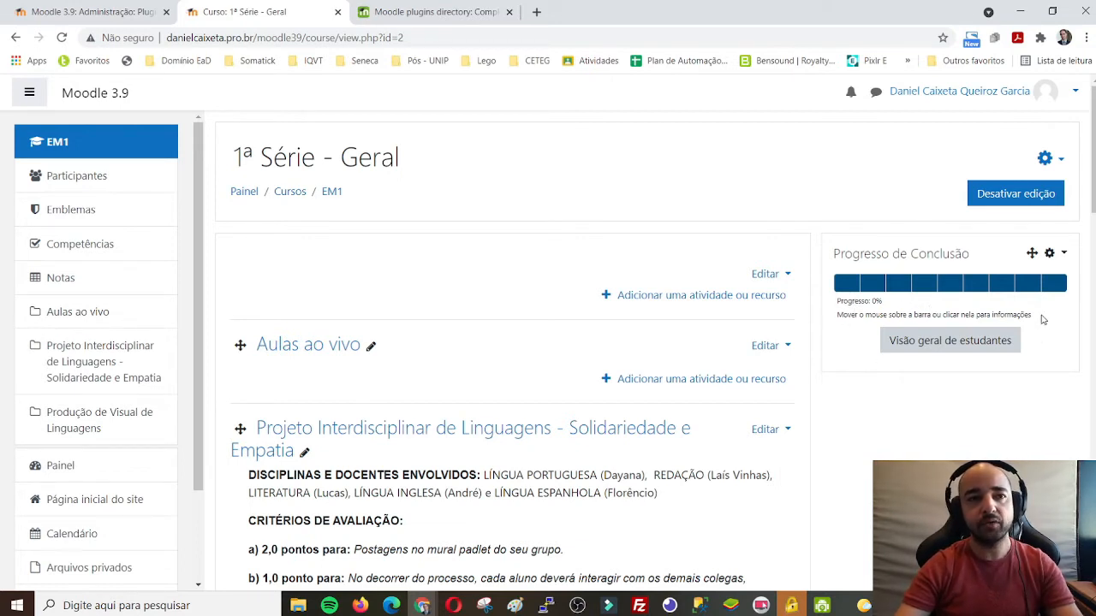
Step: Preview activities on the Progresso de Conclusão bar, open the first one from the bar and return to the course page
{"action": "mouse_move", "coordinate": [895, 285]}
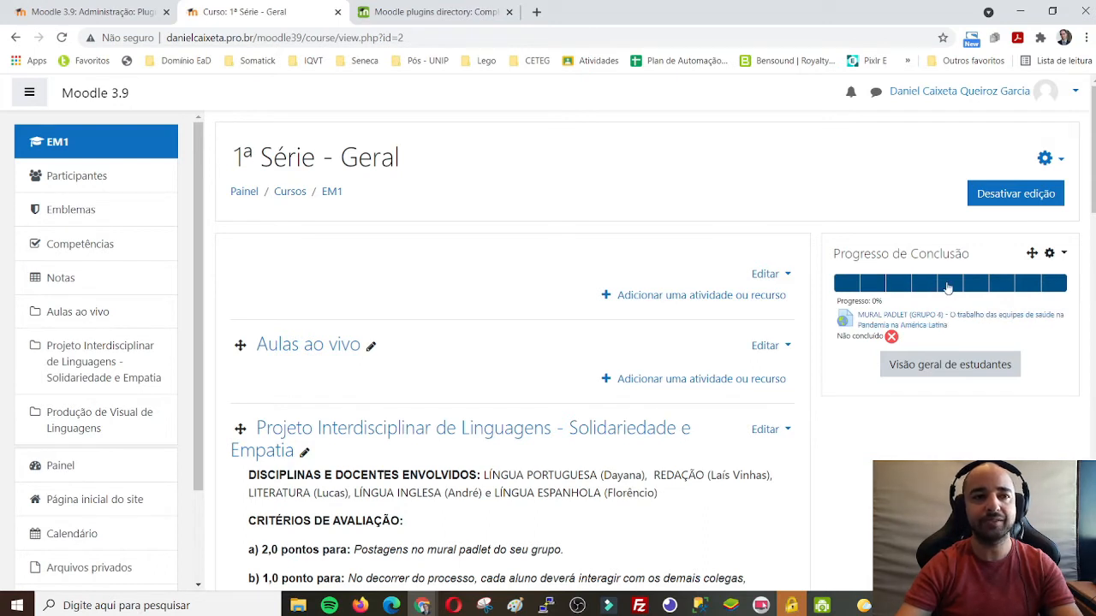
{"action": "left_click", "coordinate": [848, 288]}
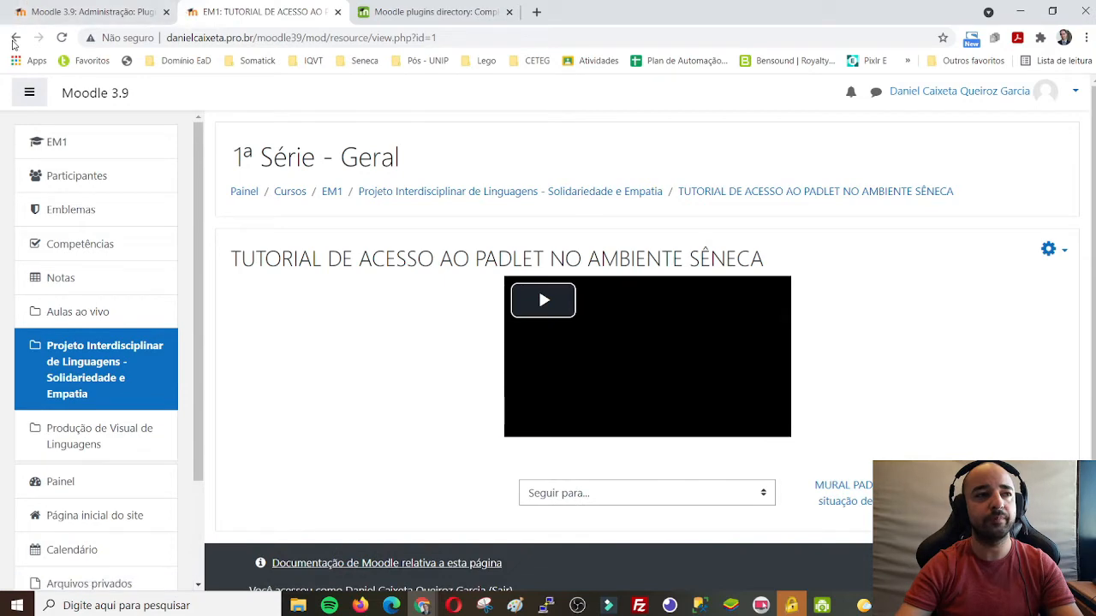
{"action": "left_click", "coordinate": [15, 38]}
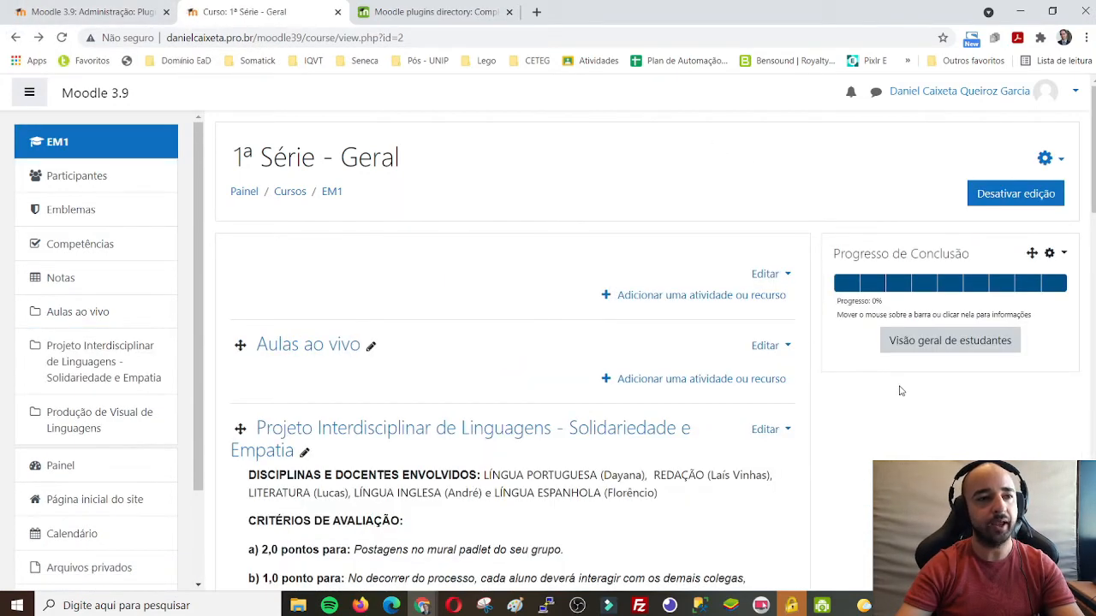
Step: Examine which activities and resources across the course sections have completion checkboxes
{"action": "scroll", "coordinate": [900, 392], "scroll_direction": "down", "scroll_amount": 10}
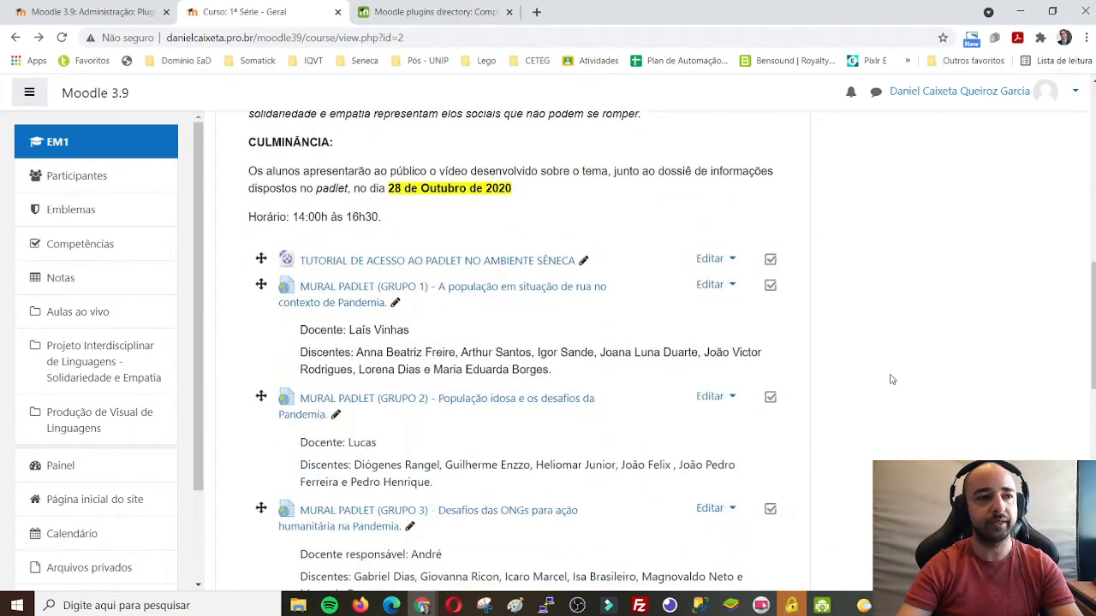
{"action": "scroll", "coordinate": [888, 379], "scroll_direction": "down", "scroll_amount": 7}
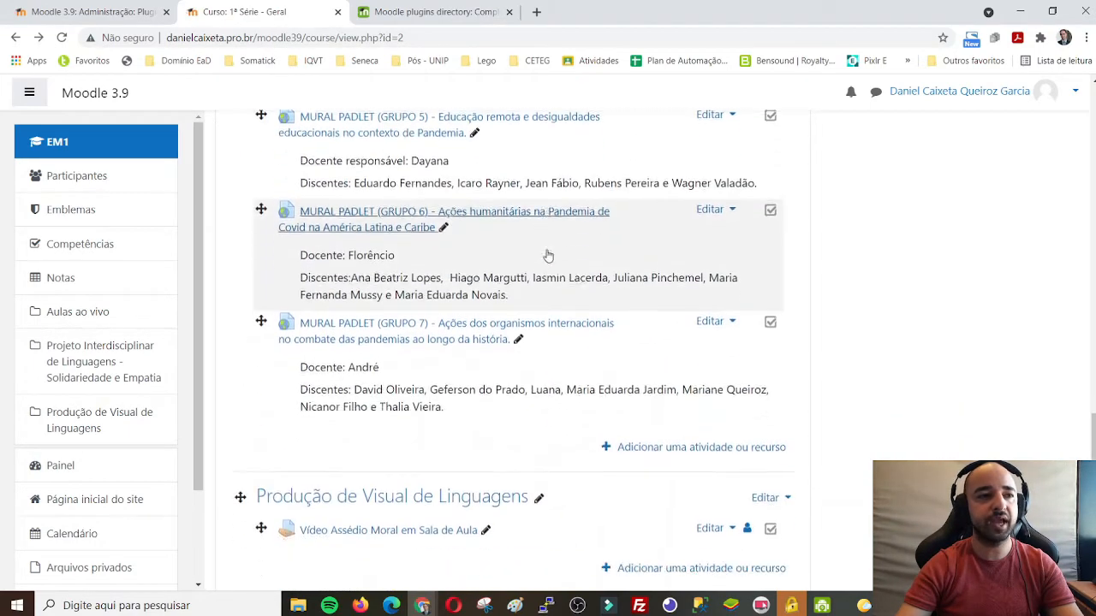
{"action": "scroll", "coordinate": [873, 396], "scroll_direction": "up", "scroll_amount": 8}
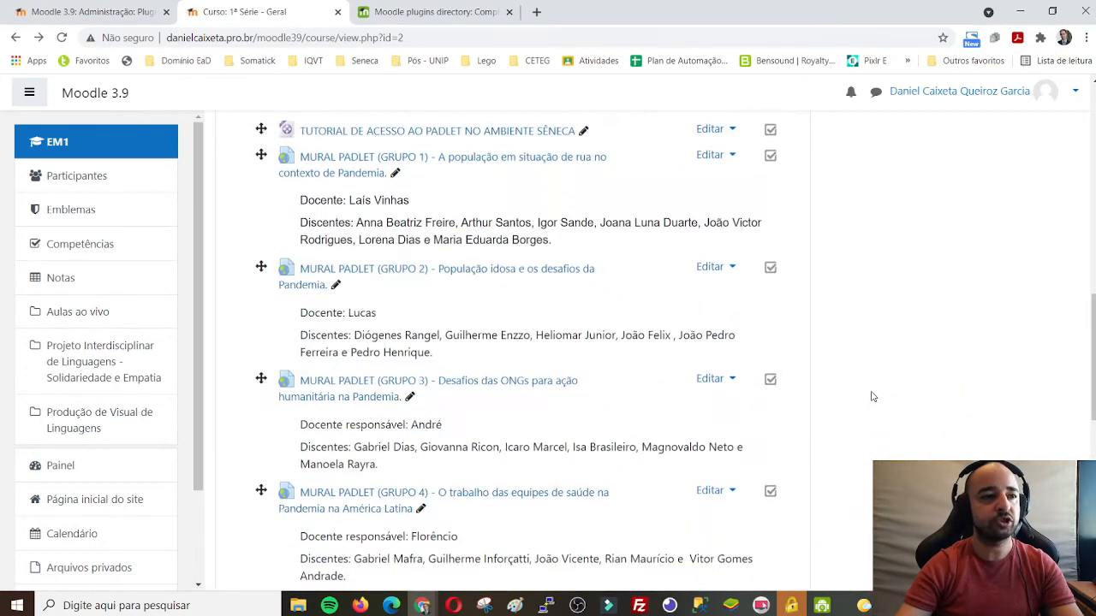
{"action": "scroll", "coordinate": [873, 397], "scroll_direction": "up", "scroll_amount": 4}
{"action": "scroll", "coordinate": [859, 382], "scroll_direction": "down", "scroll_amount": 6}
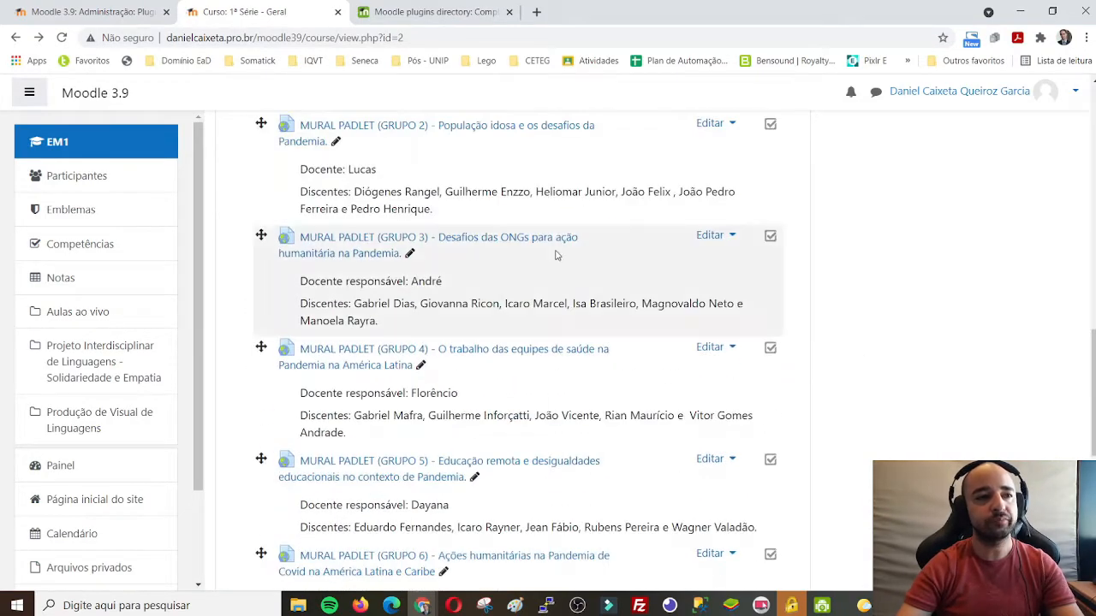
{"action": "scroll", "coordinate": [690, 346], "scroll_direction": "down", "scroll_amount": 7}
{"action": "scroll", "coordinate": [863, 356], "scroll_direction": "up", "scroll_amount": 7}
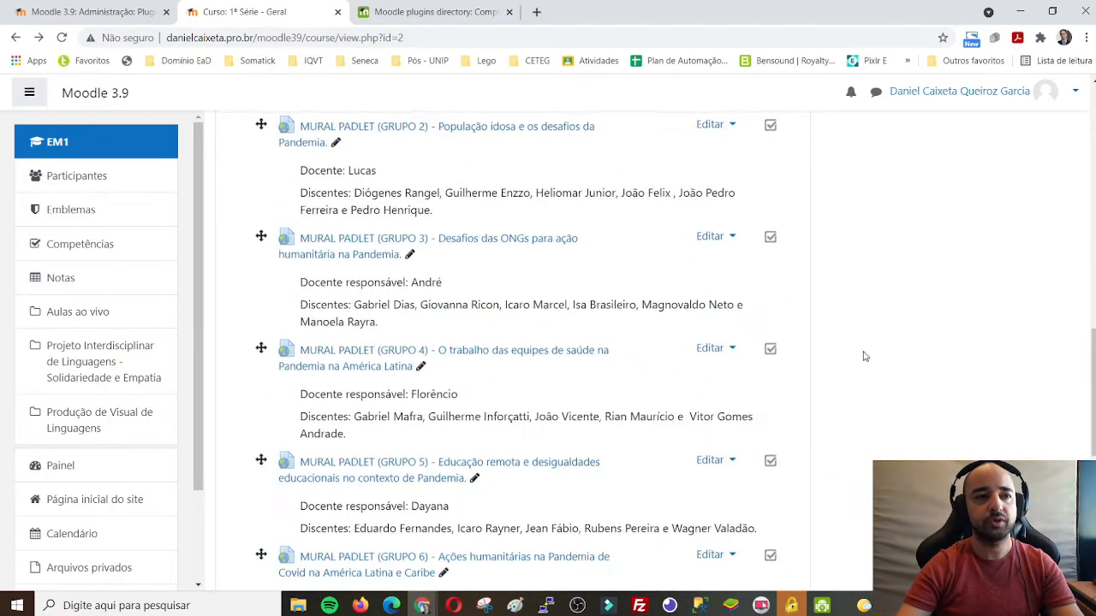
{"action": "scroll", "coordinate": [865, 356], "scroll_direction": "up", "scroll_amount": 15}
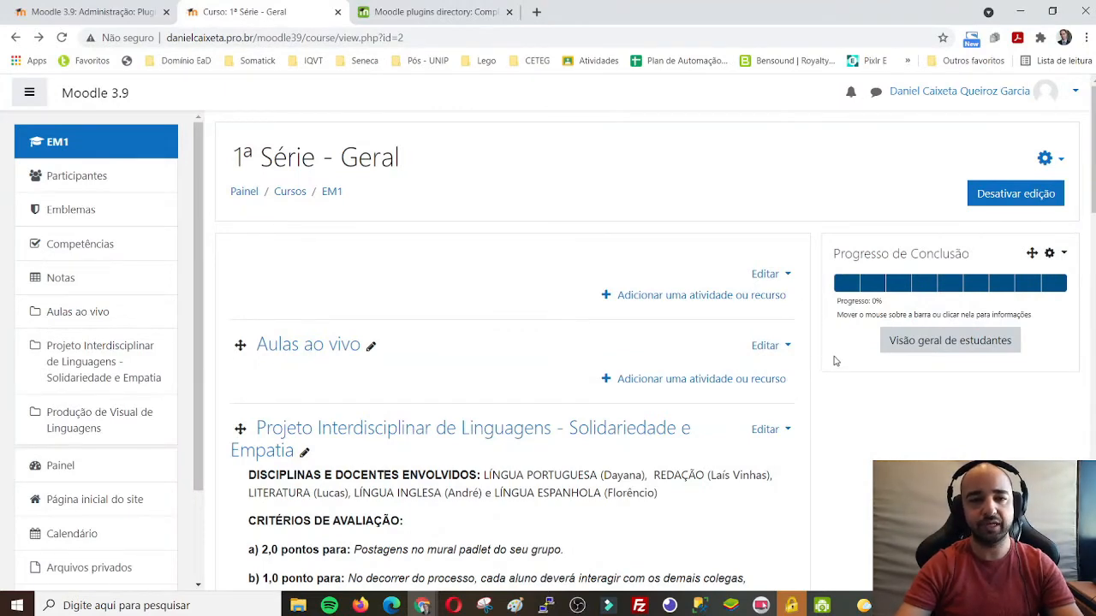
Step: Open the settings of the resource TUTORIAL DE ACESSO AO PADLET NO AMBIENTE SÊNECA and expand its Conclusão de atividades no curso section
{"action": "scroll", "coordinate": [869, 310], "scroll_direction": "down", "scroll_amount": 4}
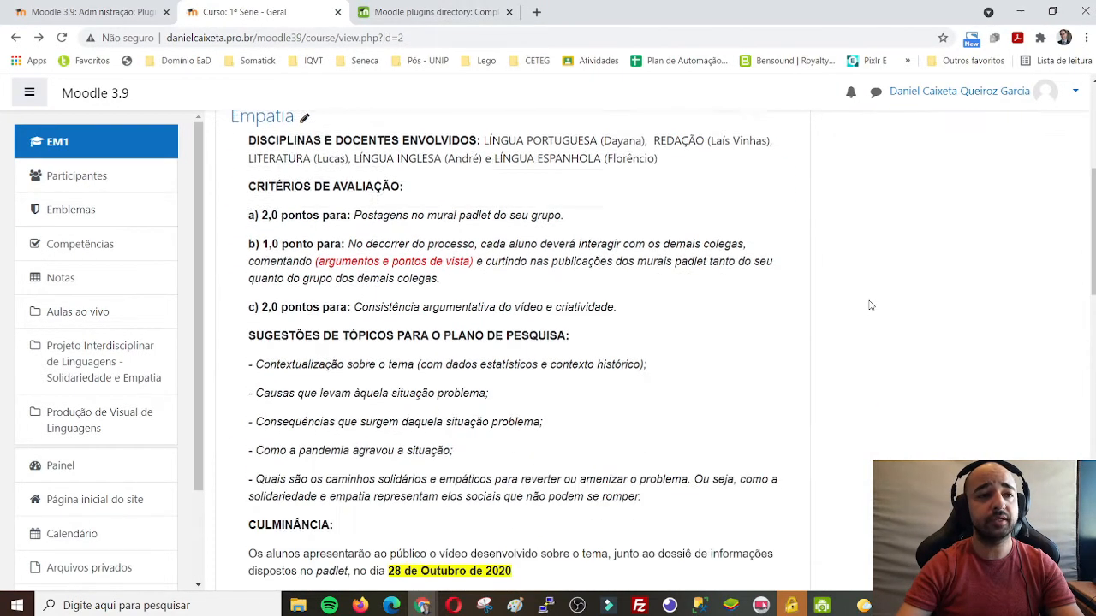
{"action": "scroll", "coordinate": [871, 306], "scroll_direction": "down", "scroll_amount": 1}
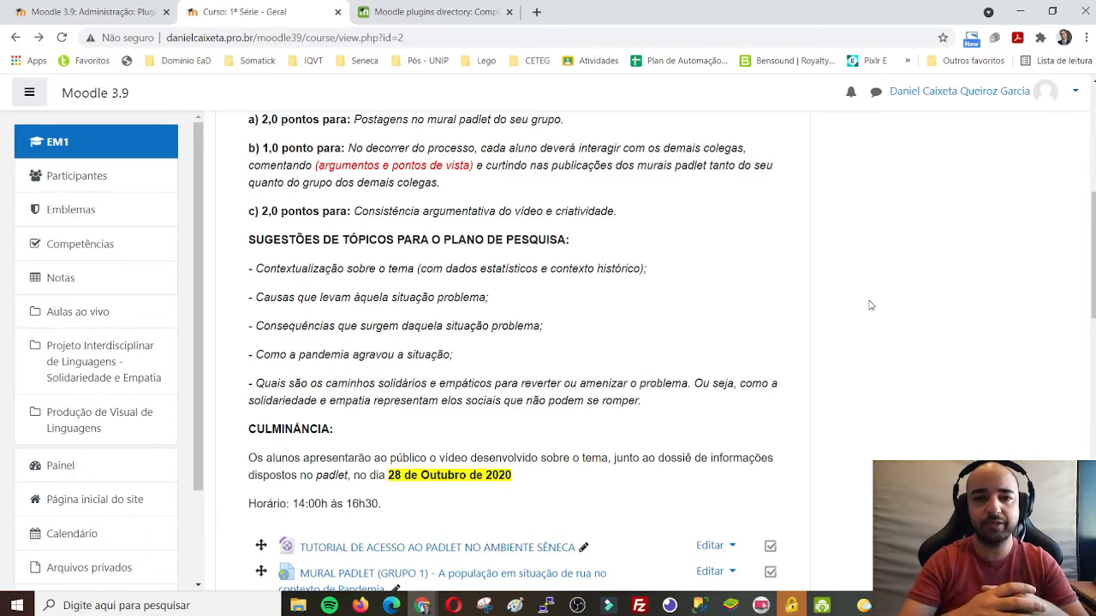
{"action": "scroll", "coordinate": [870, 306], "scroll_direction": "down", "scroll_amount": 3}
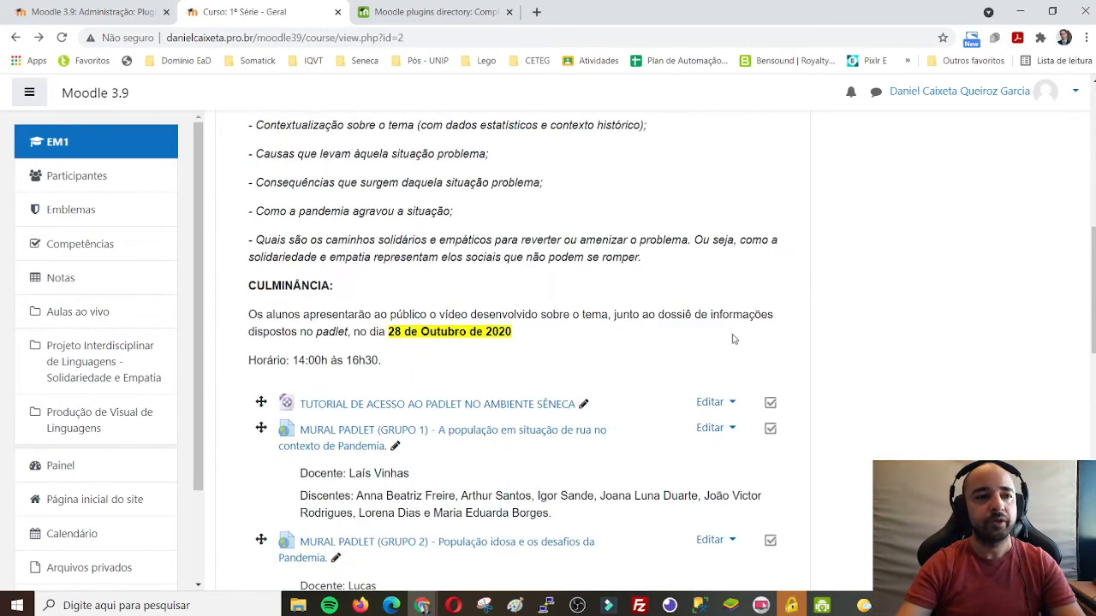
{"action": "left_click", "coordinate": [715, 402]}
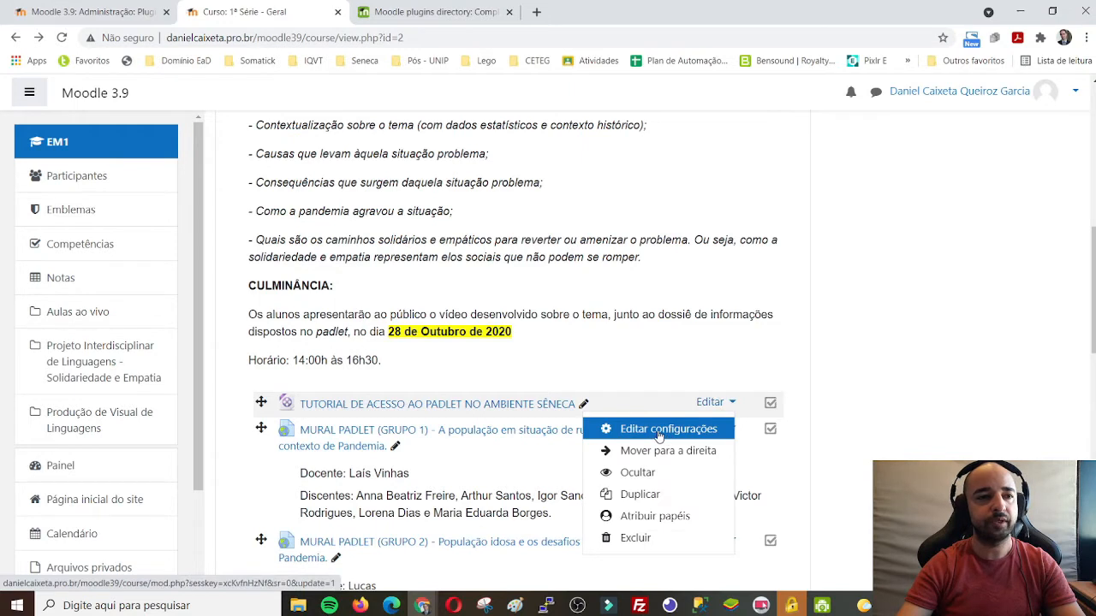
{"action": "left_click", "coordinate": [658, 433]}
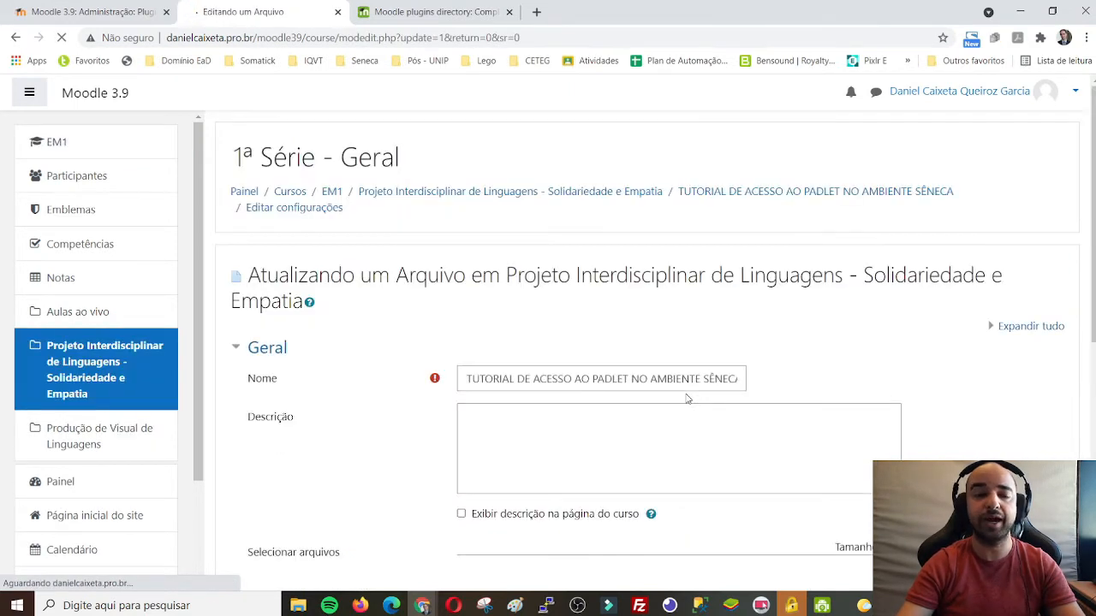
{"action": "scroll", "coordinate": [993, 334], "scroll_direction": "down", "scroll_amount": 5}
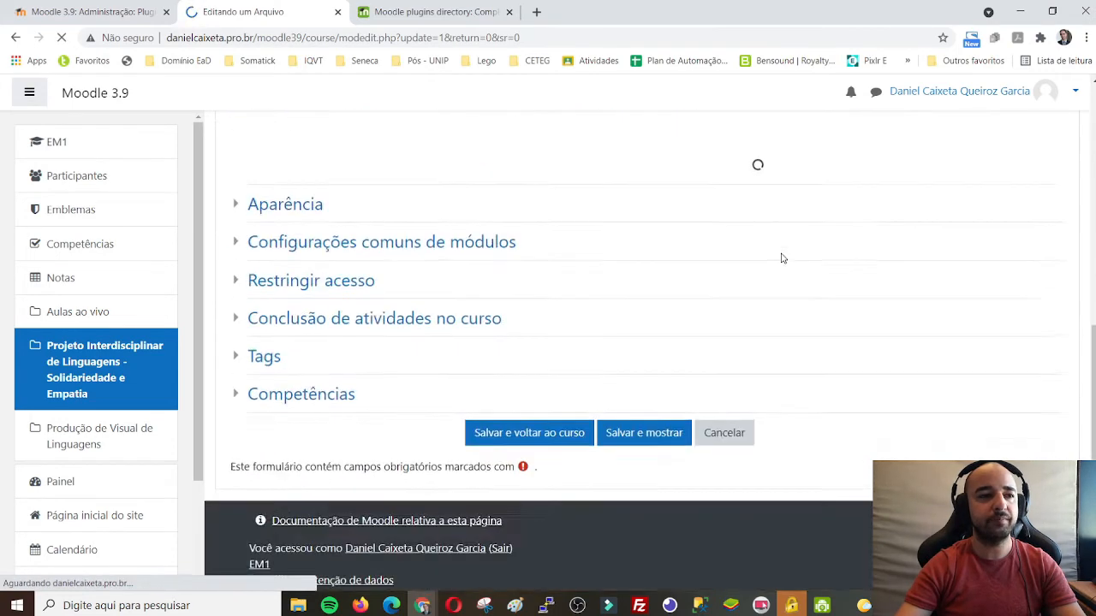
{"action": "left_click", "coordinate": [357, 312]}
{"action": "scroll", "coordinate": [473, 353], "scroll_direction": "down", "scroll_amount": 1}
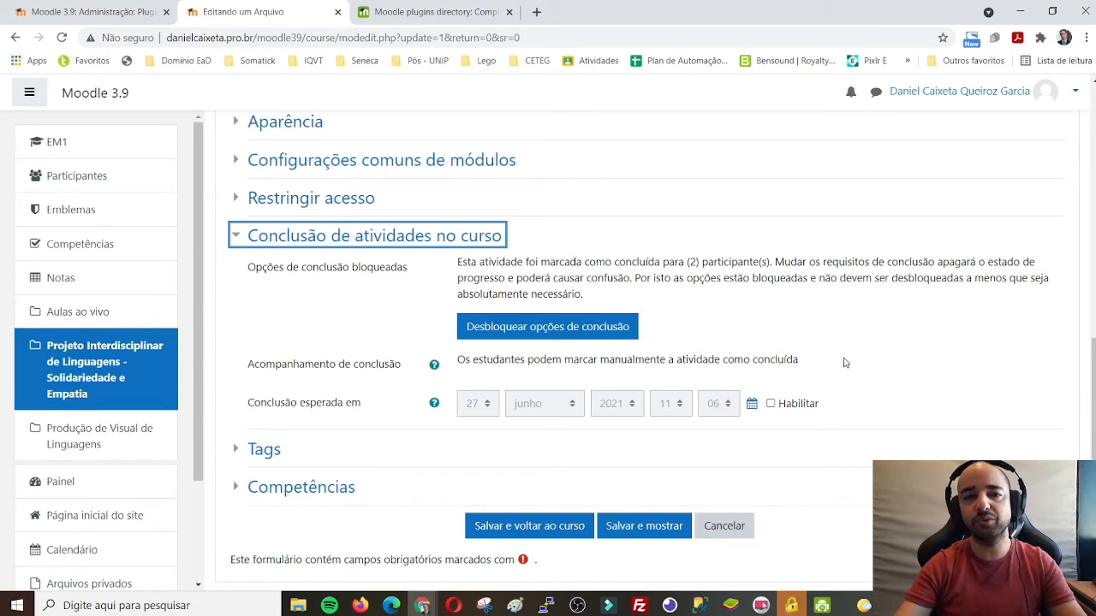
Step: Unlock the resource's completion options and set completion tracking to Mostrar atividade como concluída quando as condições forem satisfeitas
{"action": "left_click", "coordinate": [492, 332]}
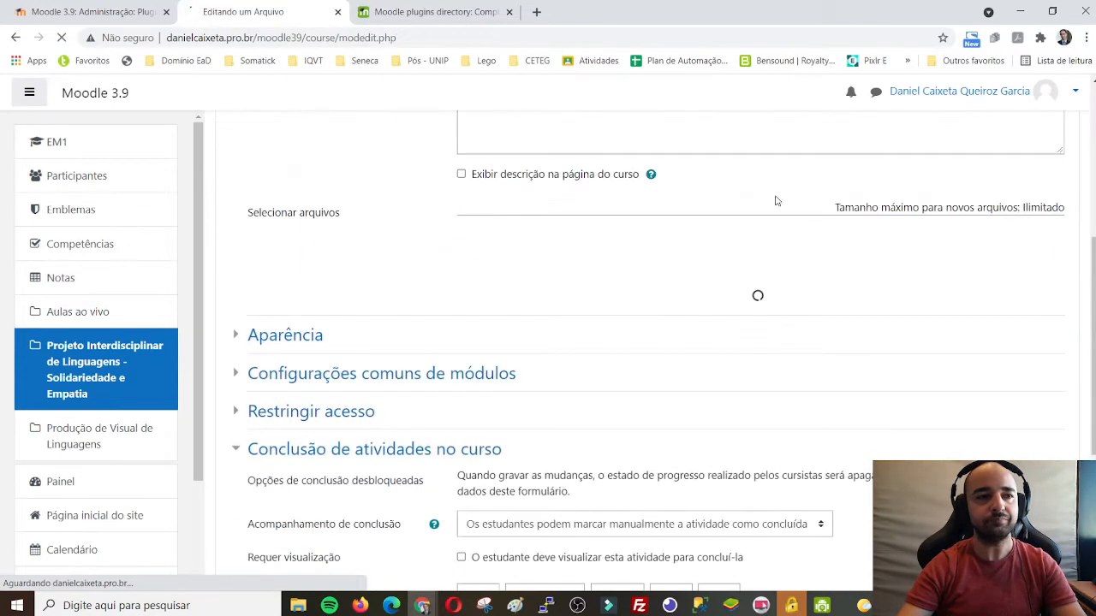
{"action": "left_click", "coordinate": [516, 266]}
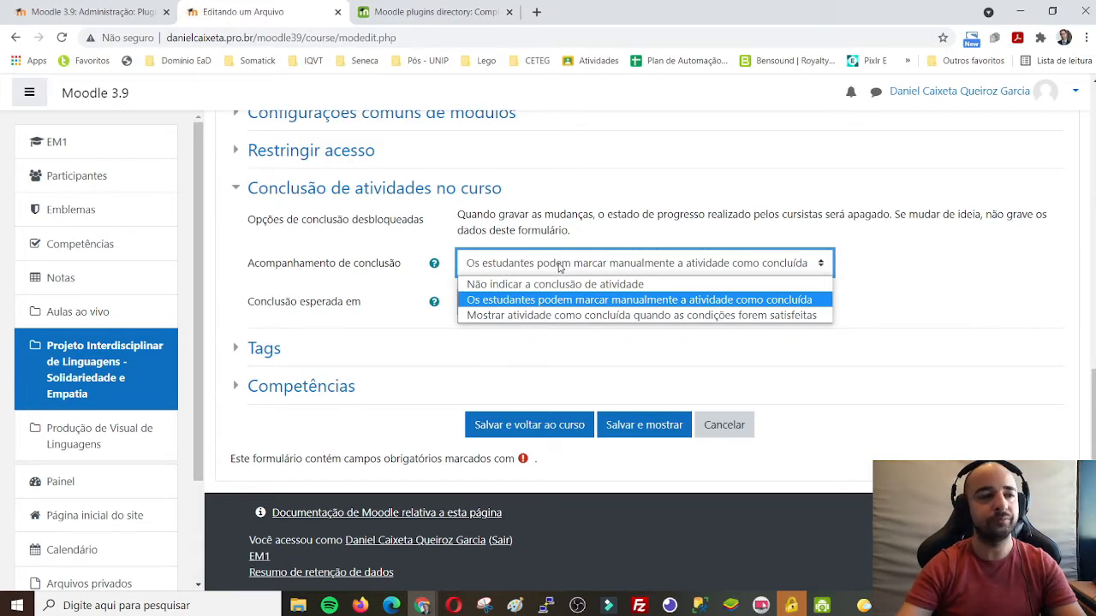
{"action": "left_click", "coordinate": [502, 288]}
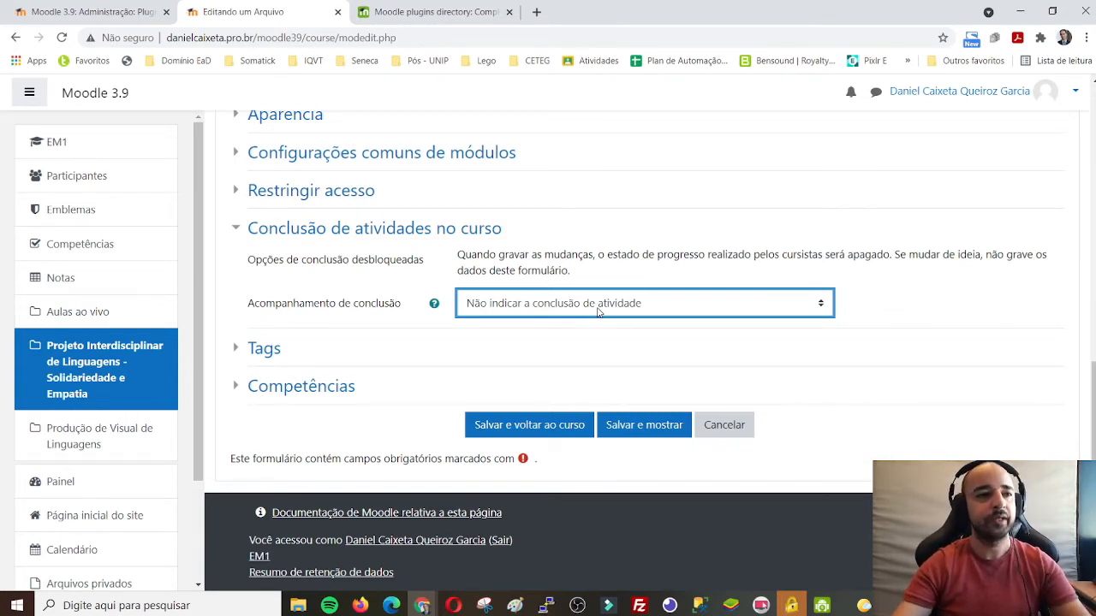
{"action": "left_click", "coordinate": [599, 311]}
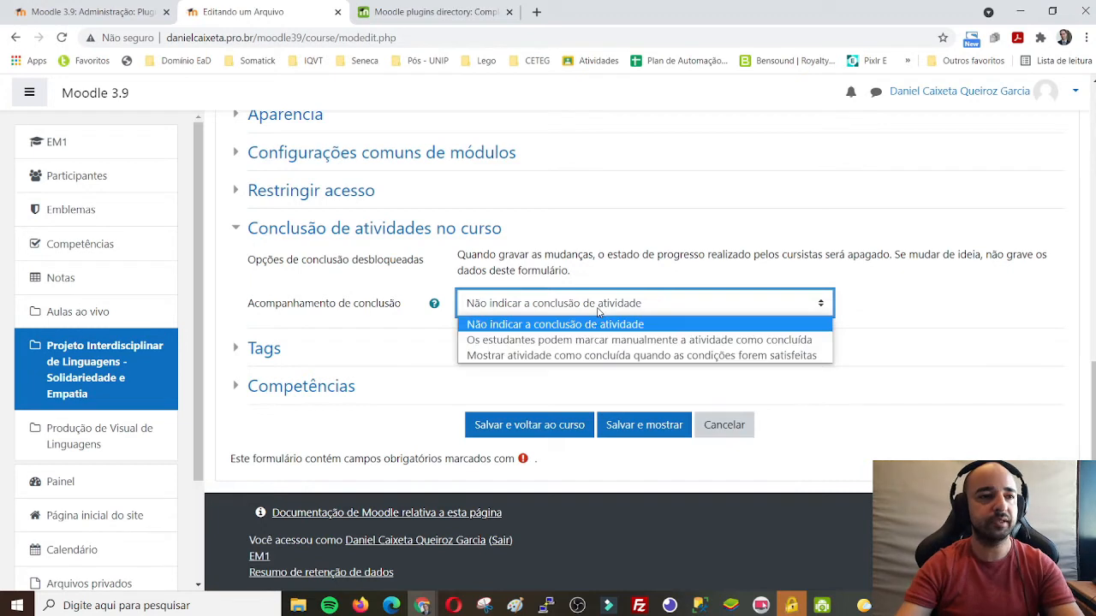
{"action": "left_click", "coordinate": [497, 355]}
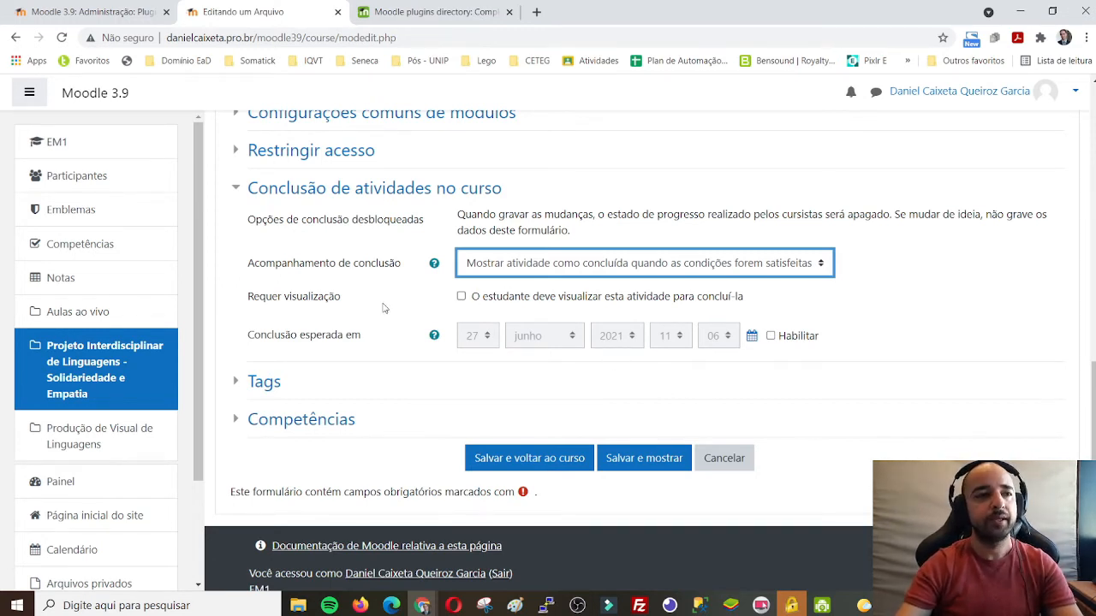
Step: Require students to view the resource to complete it, and save the settings, returning to the course
{"action": "left_click", "coordinate": [461, 297]}
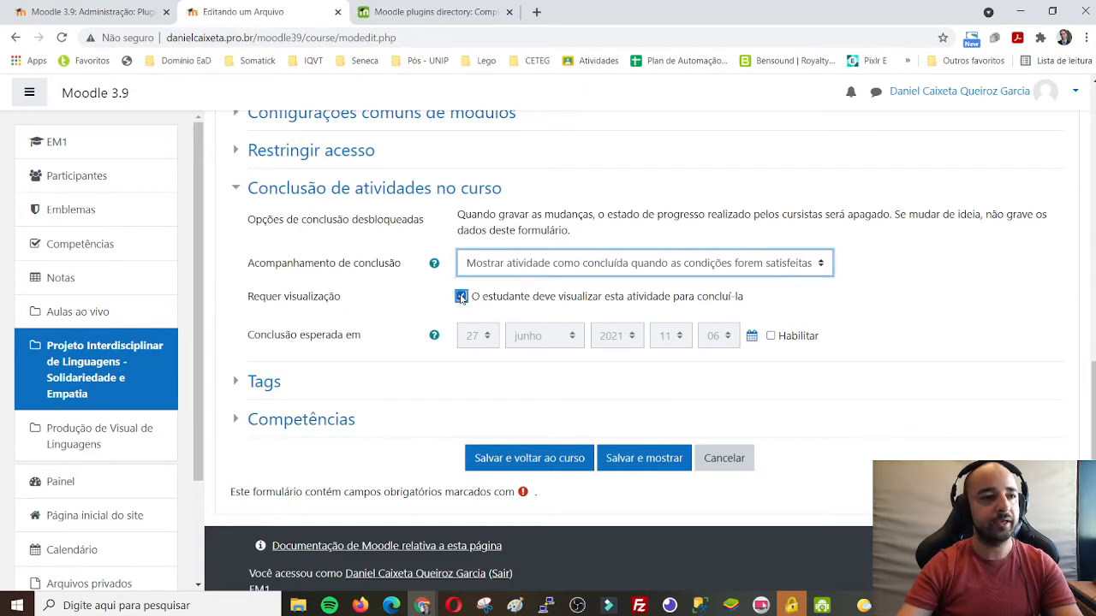
{"action": "left_click", "coordinate": [519, 410]}
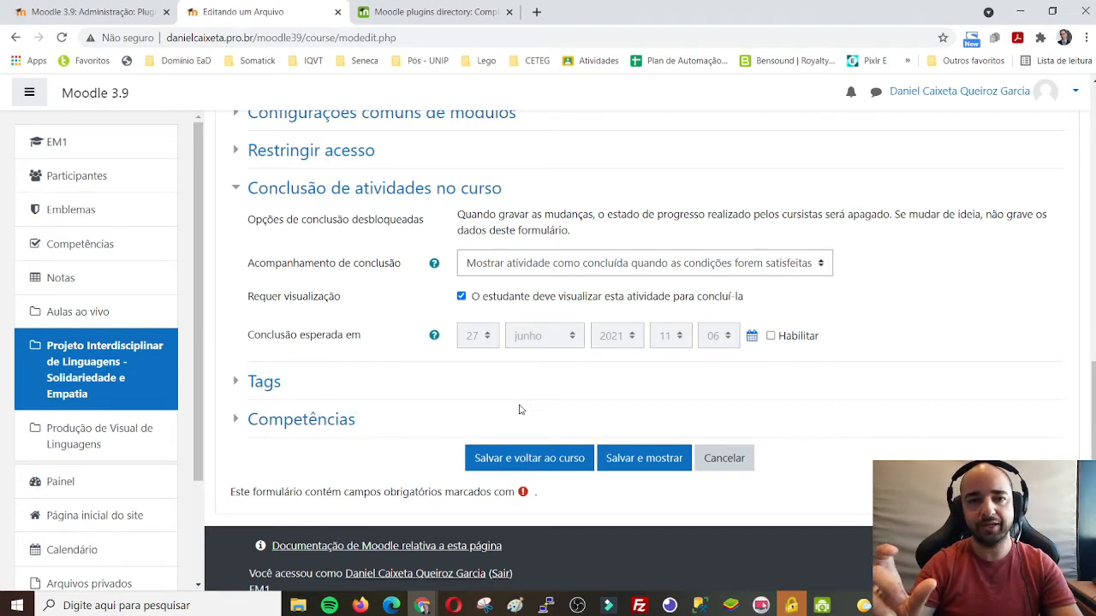
{"action": "left_click", "coordinate": [528, 458]}
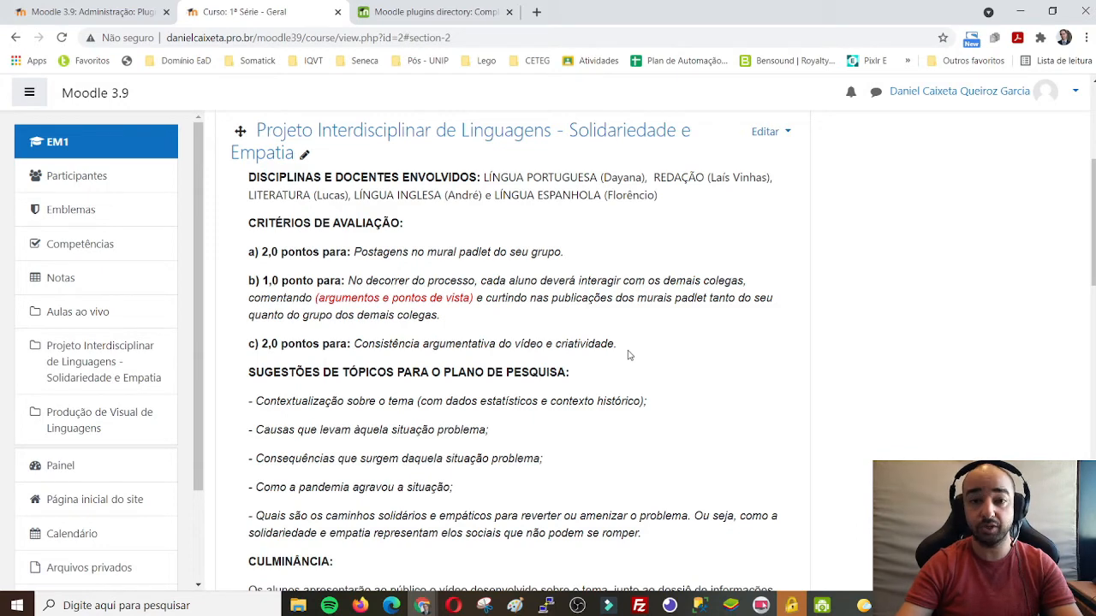
Step: Open the settings of the URL resource MURAL PADLET (GRUPO 1) and expand all of its sections
{"action": "scroll", "coordinate": [652, 318], "scroll_direction": "down", "scroll_amount": 5}
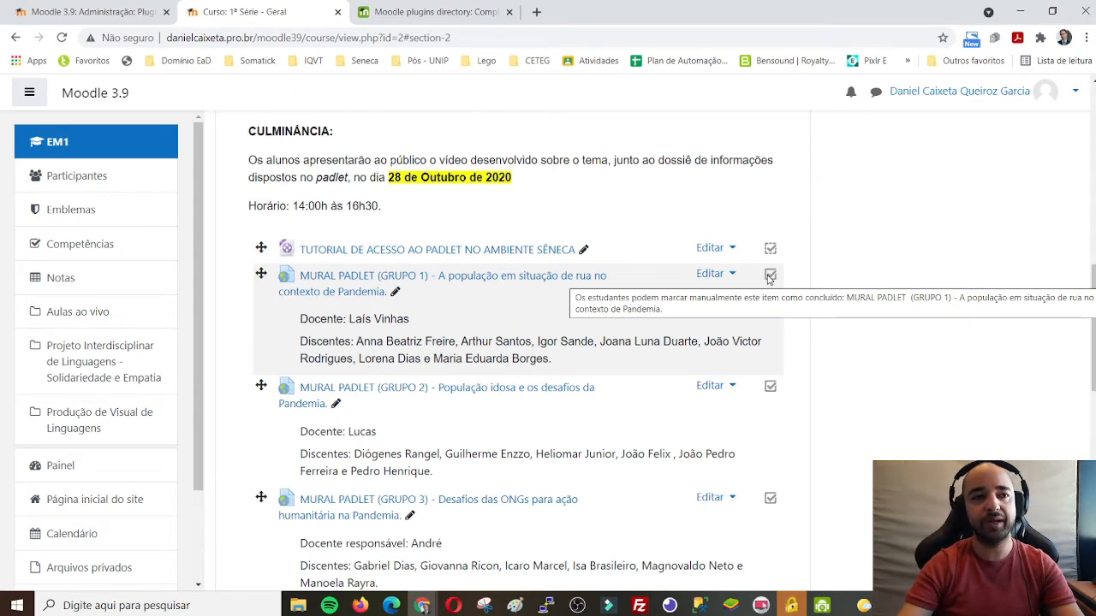
{"action": "scroll", "coordinate": [769, 278], "scroll_direction": "down", "scroll_amount": 2}
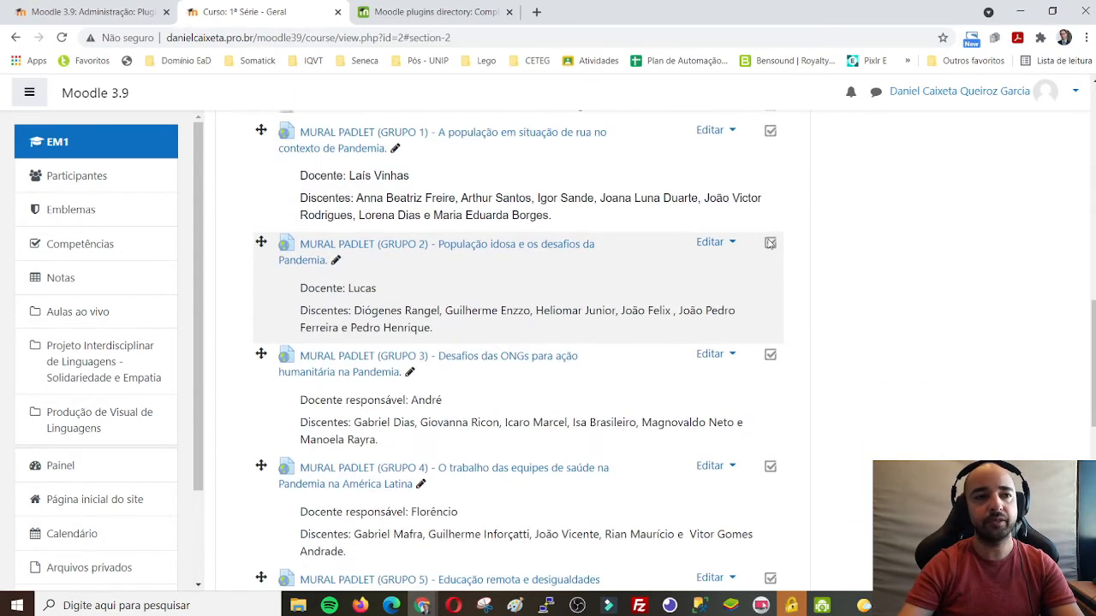
{"action": "scroll", "coordinate": [771, 247], "scroll_direction": "down", "scroll_amount": 1}
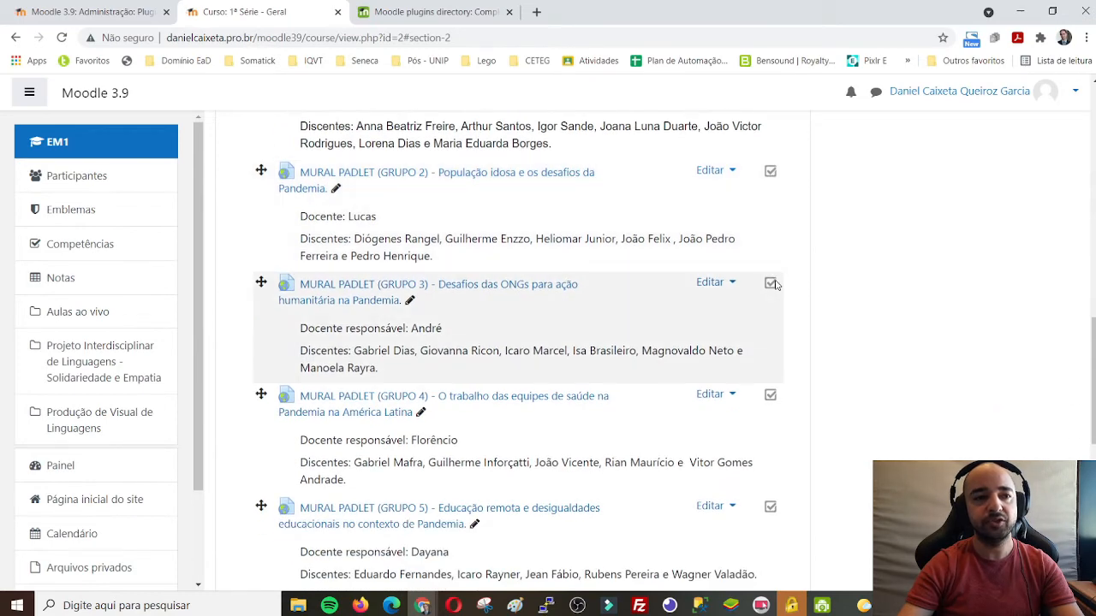
{"action": "scroll", "coordinate": [774, 286], "scroll_direction": "up", "scroll_amount": 3}
{"action": "left_click", "coordinate": [715, 274]}
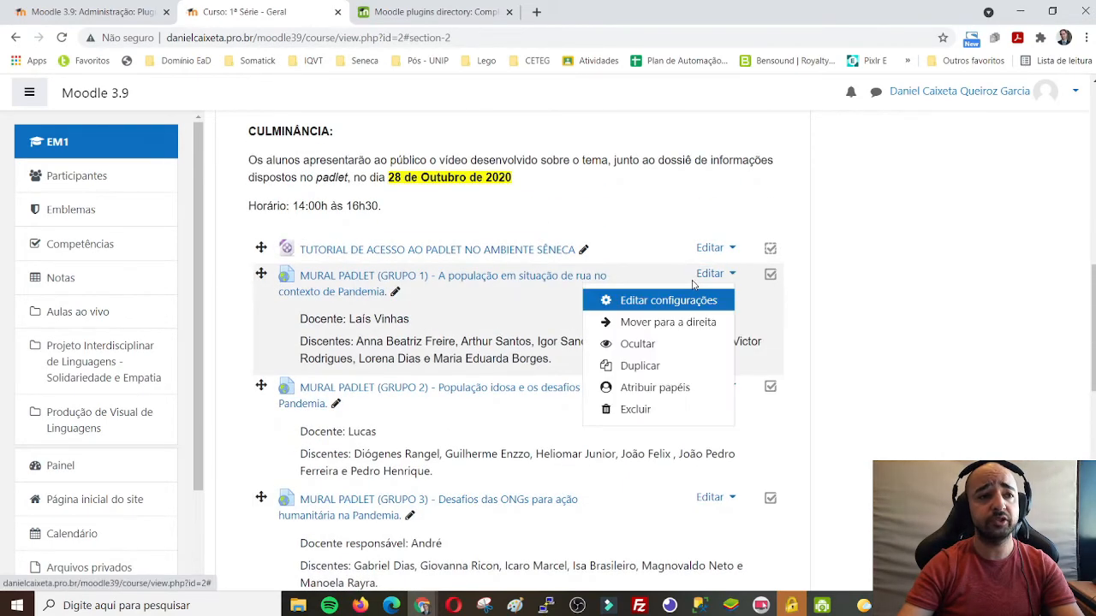
{"action": "left_click", "coordinate": [669, 301]}
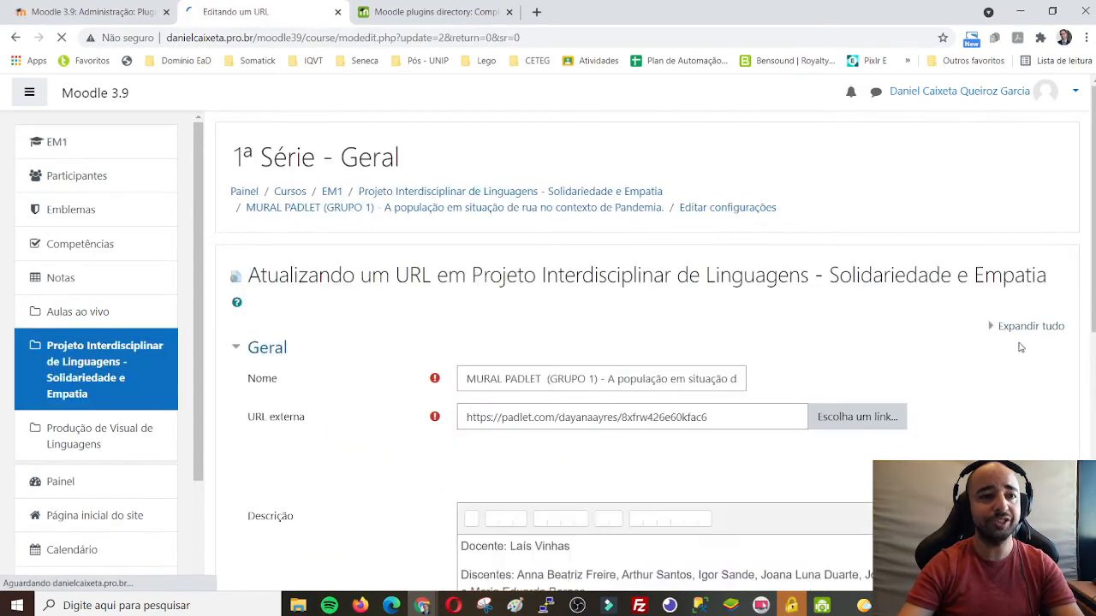
{"action": "left_click", "coordinate": [1004, 333]}
Step: Unlock the resource's completion options, set completion tracking to Não indicar a conclusão de atividade, and save, returning to the course
{"action": "scroll", "coordinate": [553, 311], "scroll_direction": "down", "scroll_amount": 15}
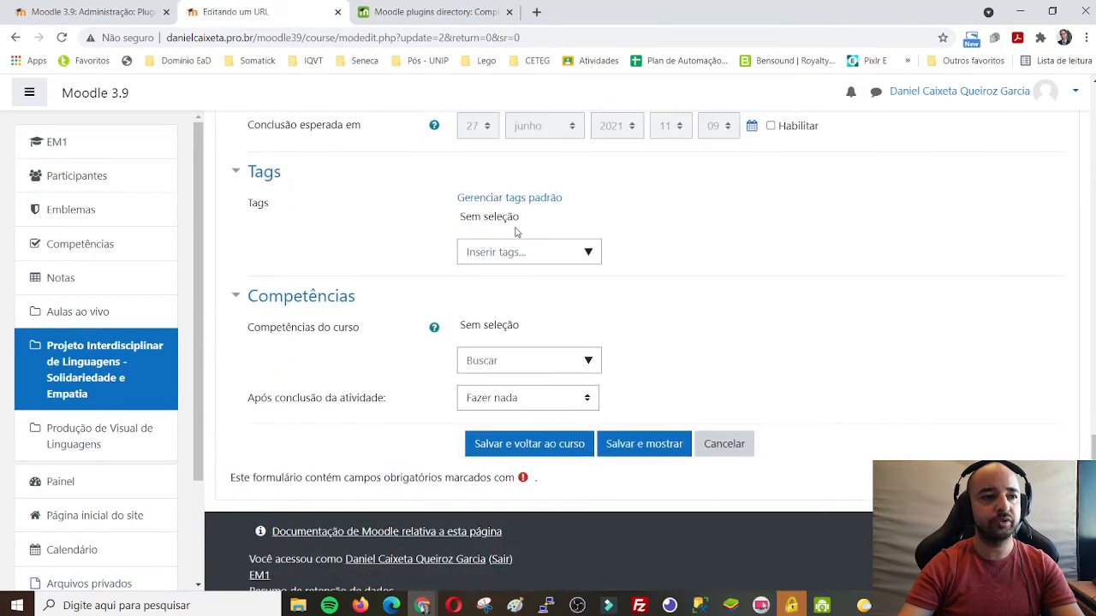
{"action": "scroll", "coordinate": [512, 277], "scroll_direction": "up", "scroll_amount": 2}
{"action": "left_click", "coordinate": [526, 334]}
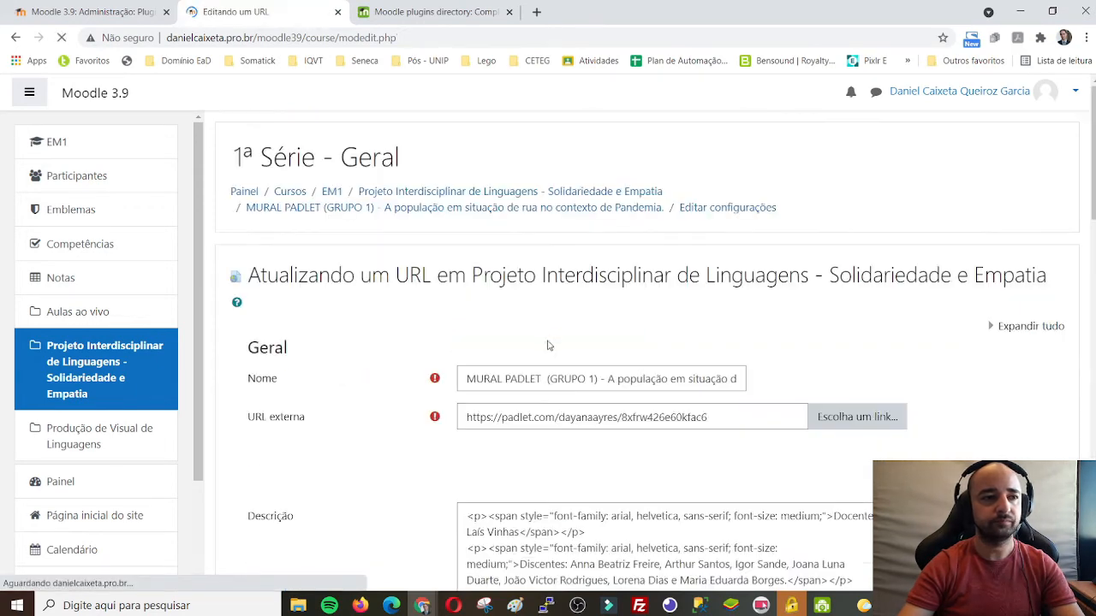
{"action": "scroll", "coordinate": [534, 437], "scroll_direction": "down", "scroll_amount": 15}
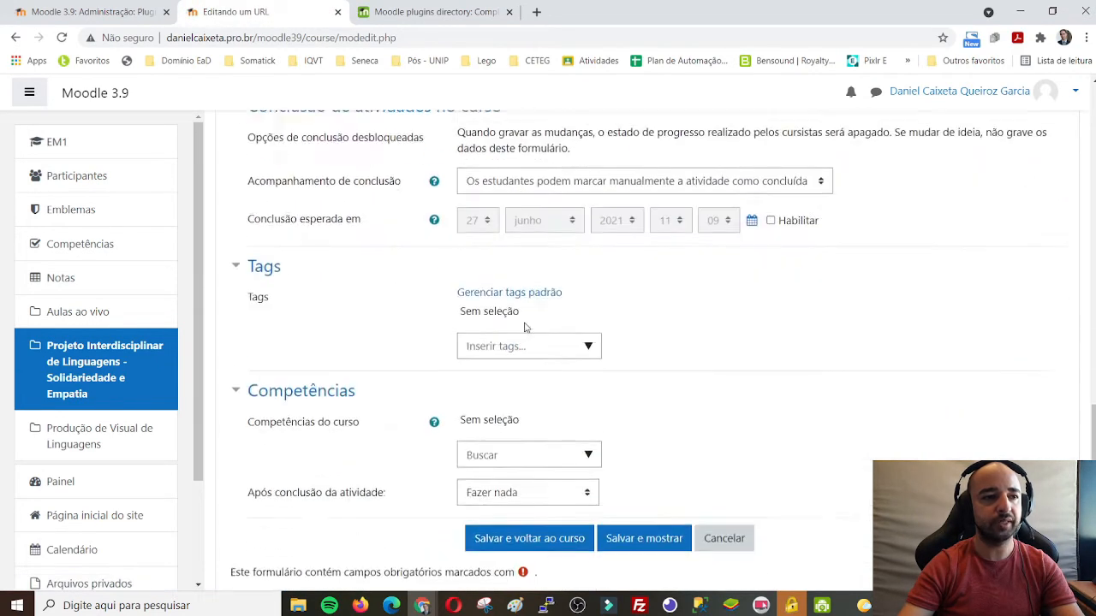
{"action": "left_click", "coordinate": [518, 168]}
{"action": "left_click", "coordinate": [507, 196]}
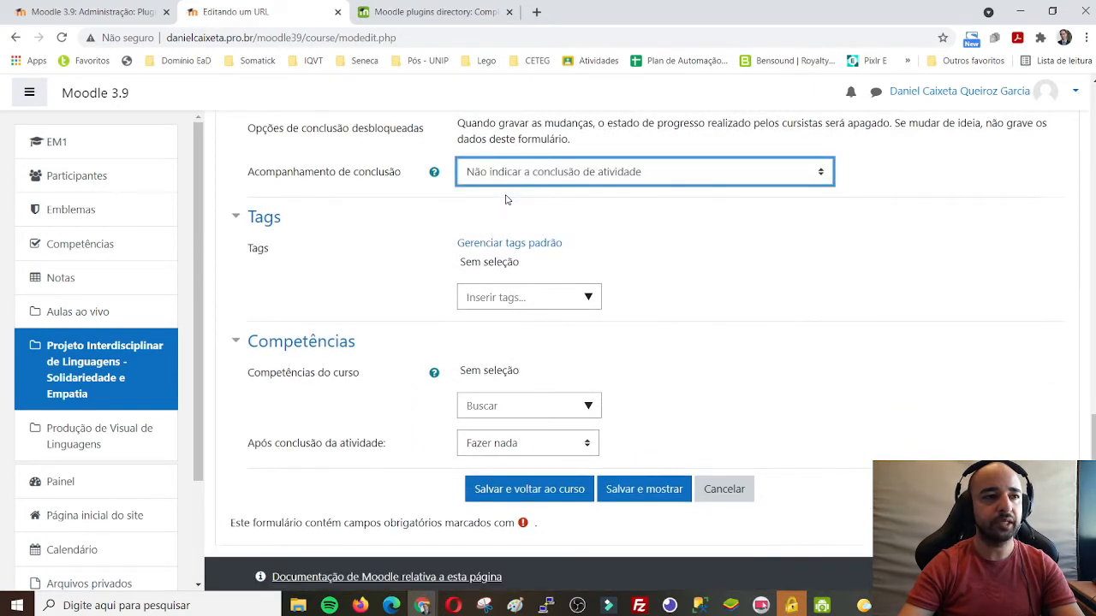
{"action": "left_click", "coordinate": [559, 489]}
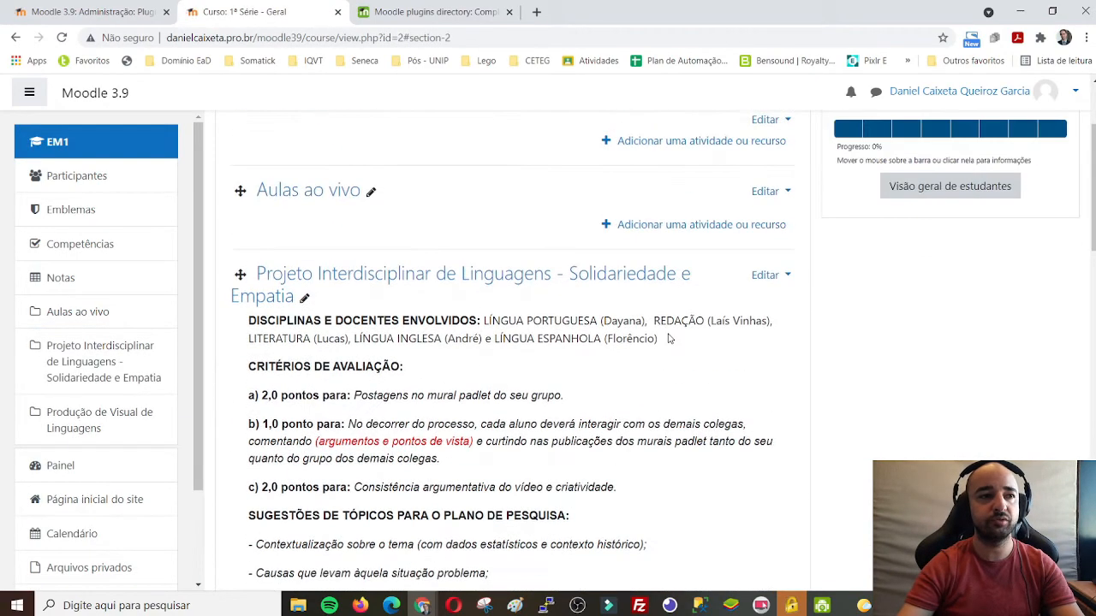
Step: Open the settings of the assignment Vídeo Assédio Moral em Sala de Aula and expand all of its sections
{"action": "scroll", "coordinate": [571, 463], "scroll_direction": "down", "scroll_amount": 6}
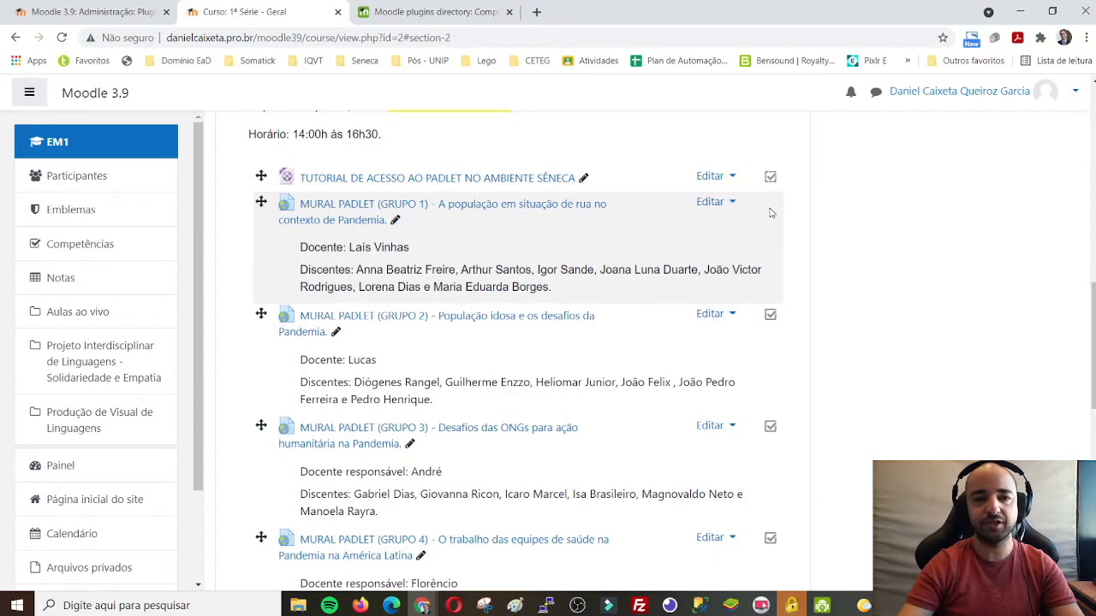
{"action": "scroll", "coordinate": [783, 204], "scroll_direction": "down", "scroll_amount": 1}
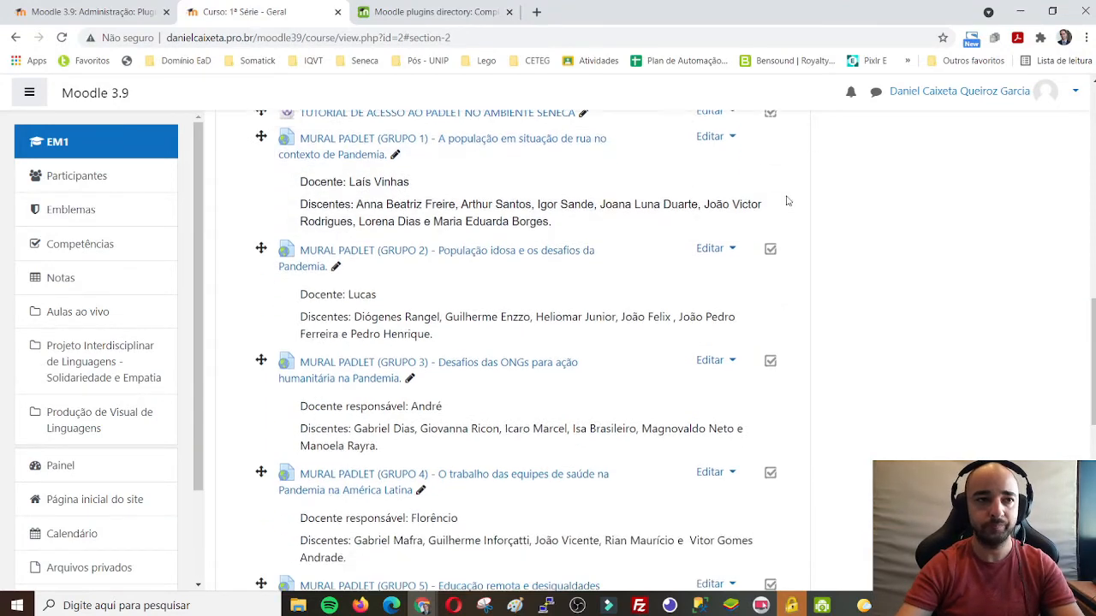
{"action": "scroll", "coordinate": [787, 200], "scroll_direction": "down", "scroll_amount": 8}
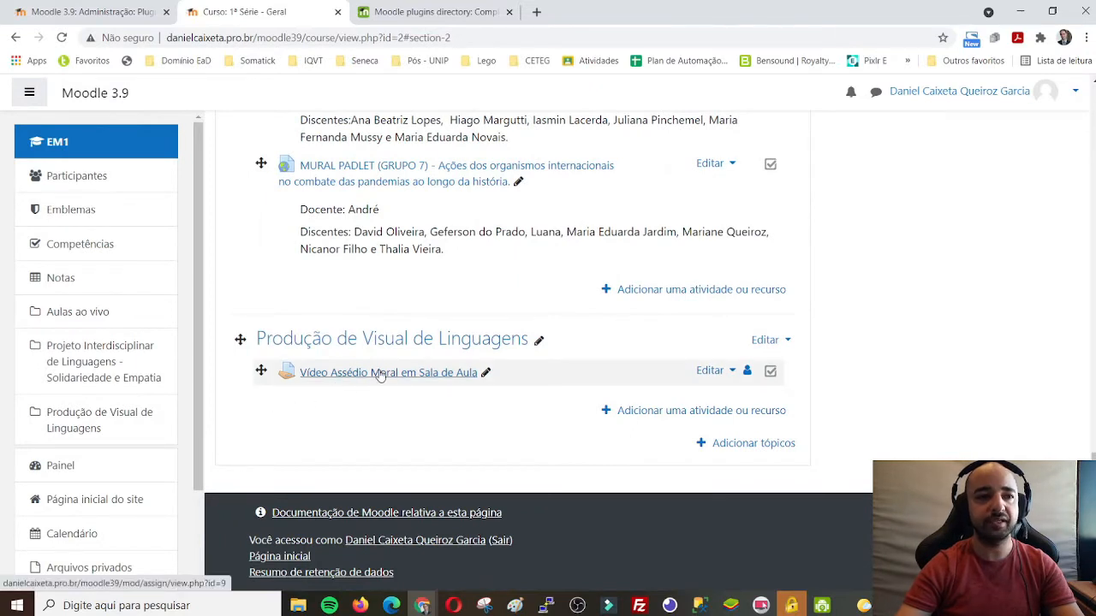
{"action": "left_click", "coordinate": [710, 371]}
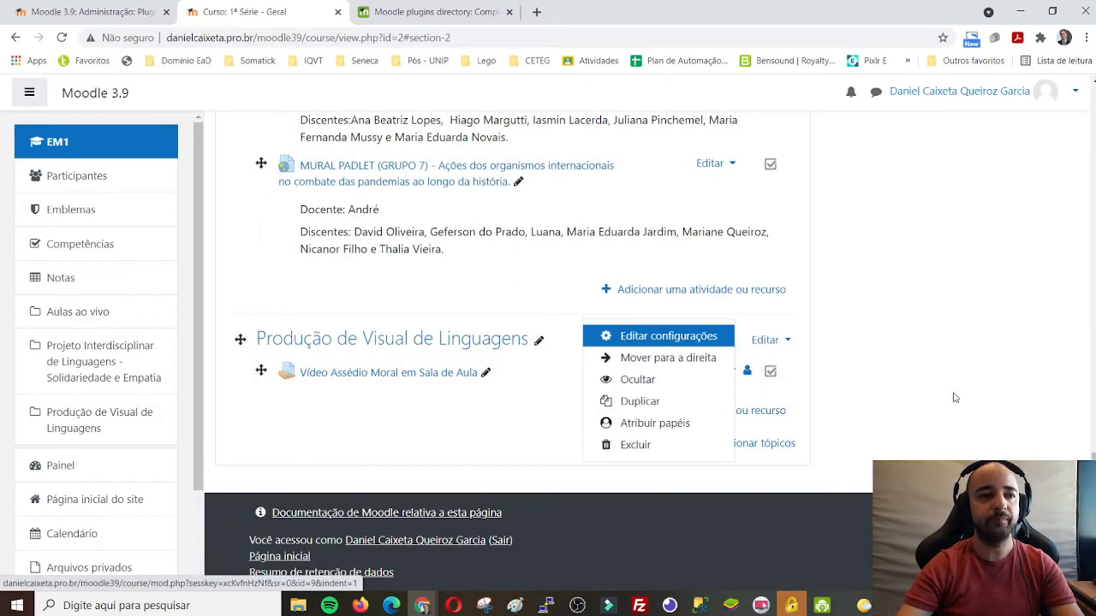
{"action": "key", "text": "Escape"}
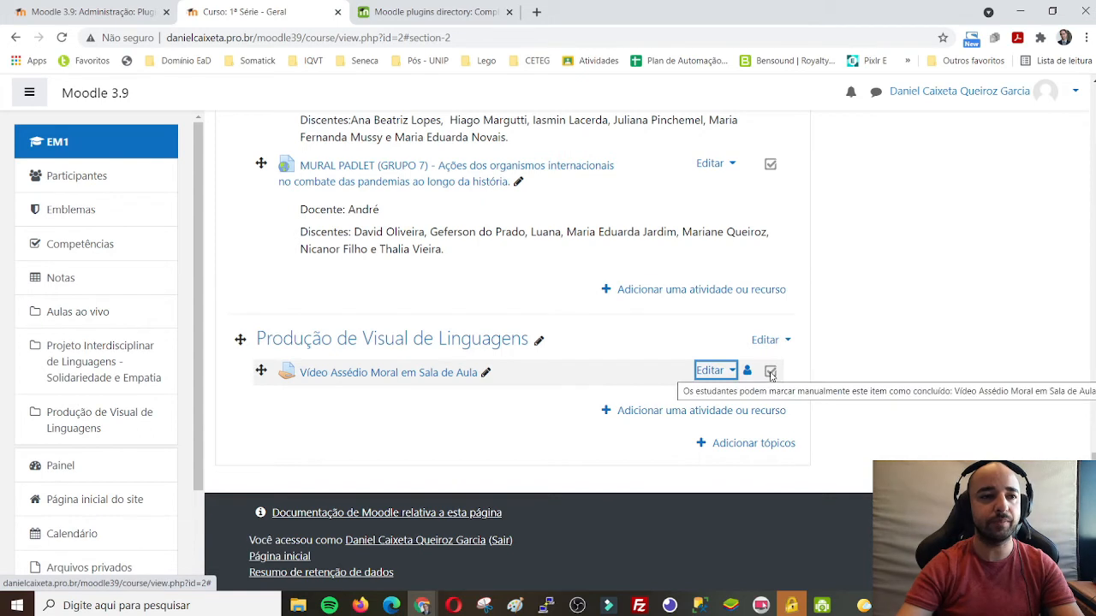
{"action": "left_click", "coordinate": [711, 370]}
{"action": "left_click", "coordinate": [674, 338]}
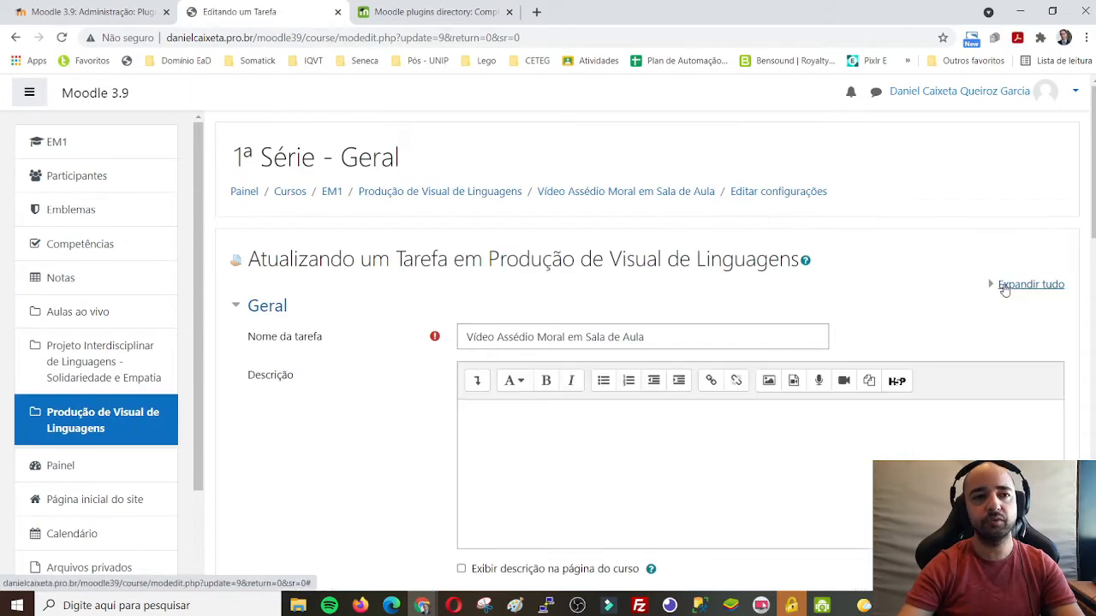
{"action": "left_click", "coordinate": [1003, 284]}
Step: Unlock the assignment's completion options and set completion tracking to Mostrar atividade como concluída quando as condições forem satisfeitas
{"action": "left_click_drag", "start_coordinate": [1091, 113], "coordinate": [1092, 492]}
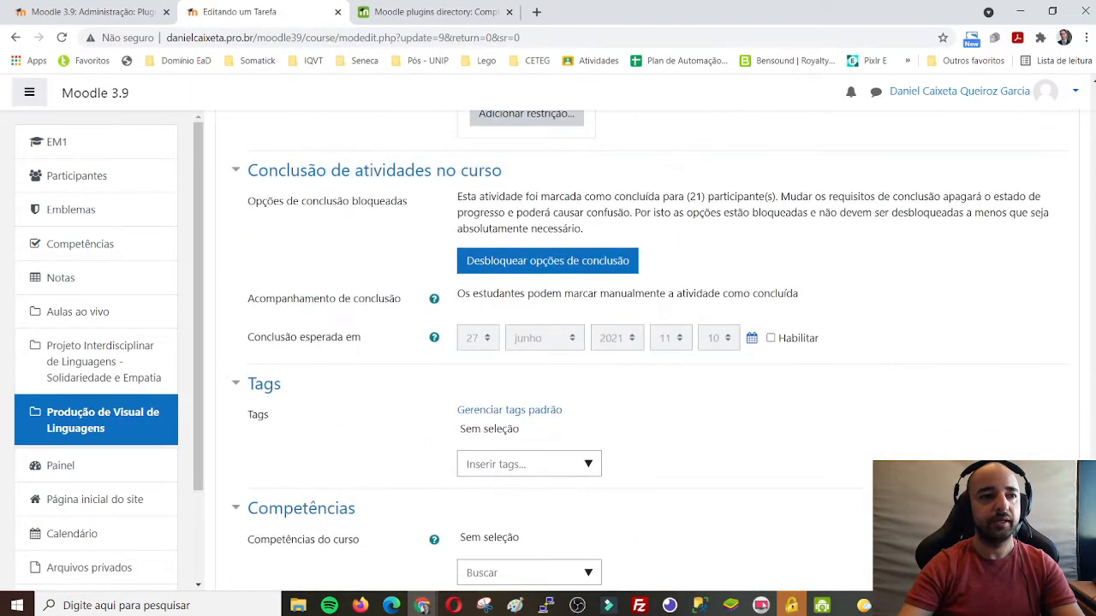
{"action": "left_click", "coordinate": [565, 260]}
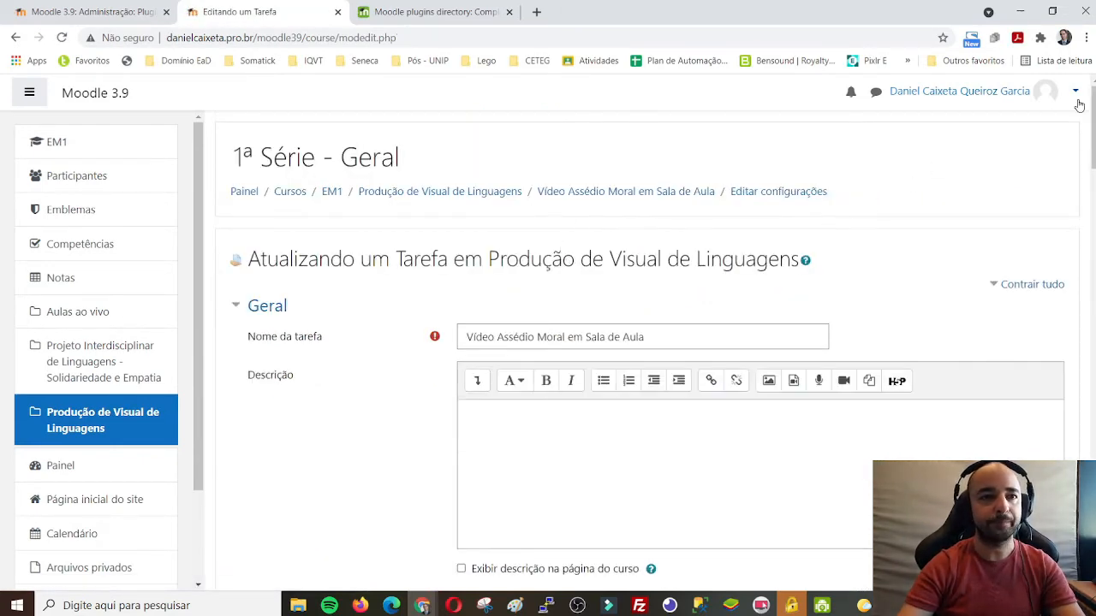
{"action": "scroll", "coordinate": [1084, 372], "scroll_direction": "down", "scroll_amount": 20}
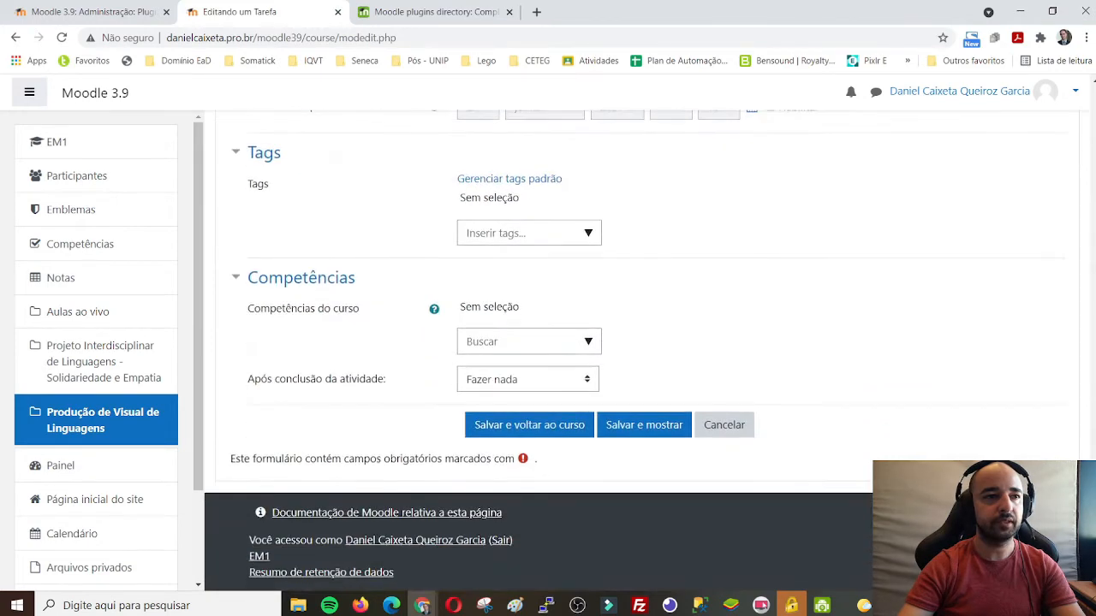
{"action": "scroll", "coordinate": [626, 339], "scroll_direction": "up", "scroll_amount": 2}
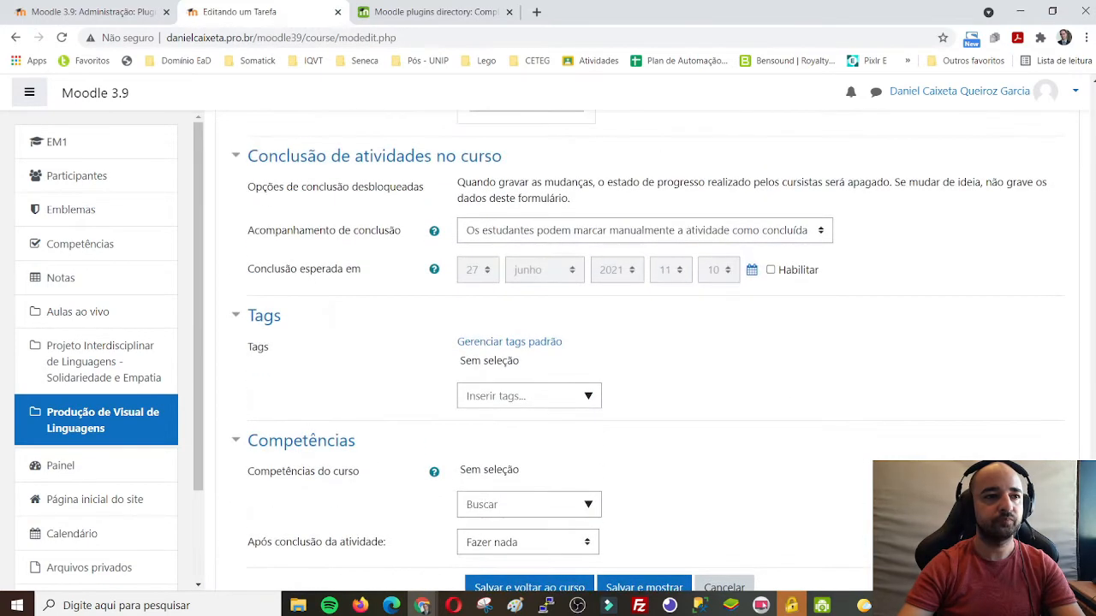
{"action": "left_click", "coordinate": [524, 237]}
{"action": "left_click", "coordinate": [528, 288]}
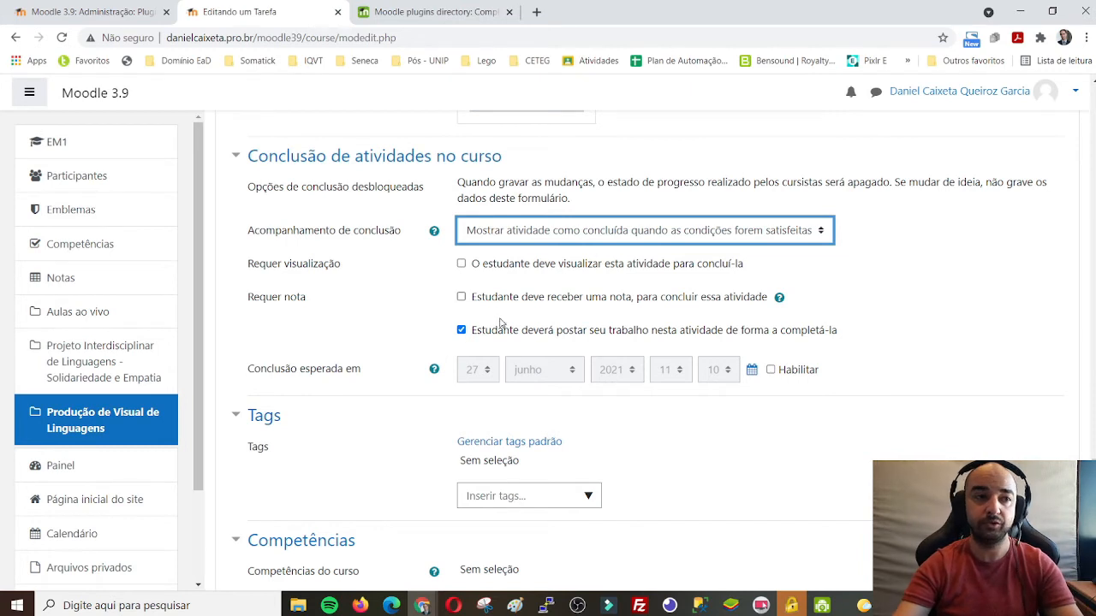
Step: Save the assignment's settings with posting of the student's work as the only completion requirement, returning to the course
{"action": "left_click", "coordinate": [884, 438]}
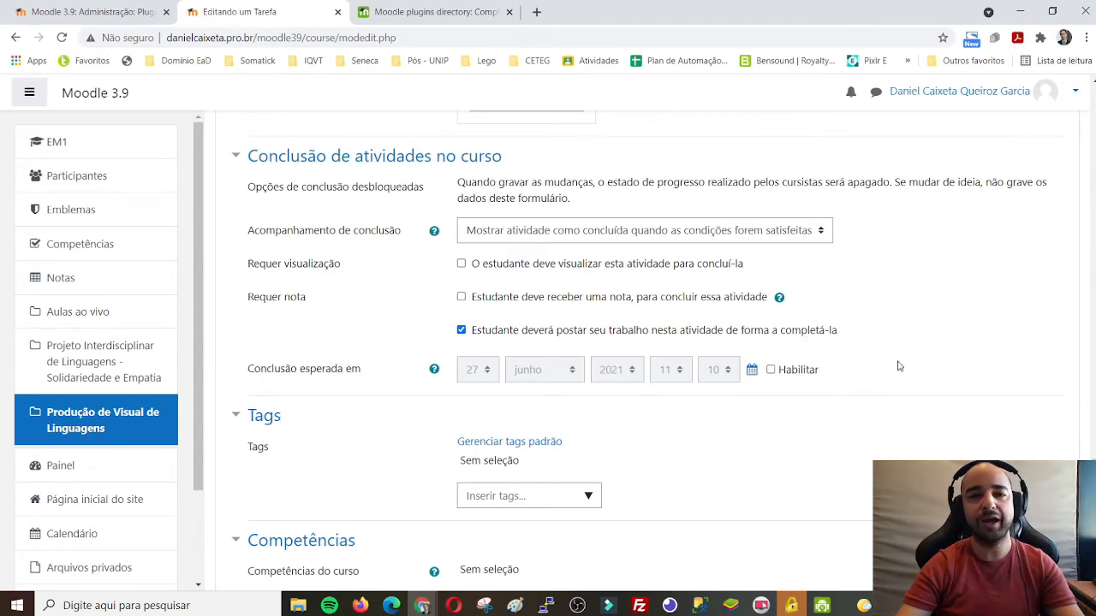
{"action": "scroll", "coordinate": [916, 360], "scroll_direction": "down", "scroll_amount": 3}
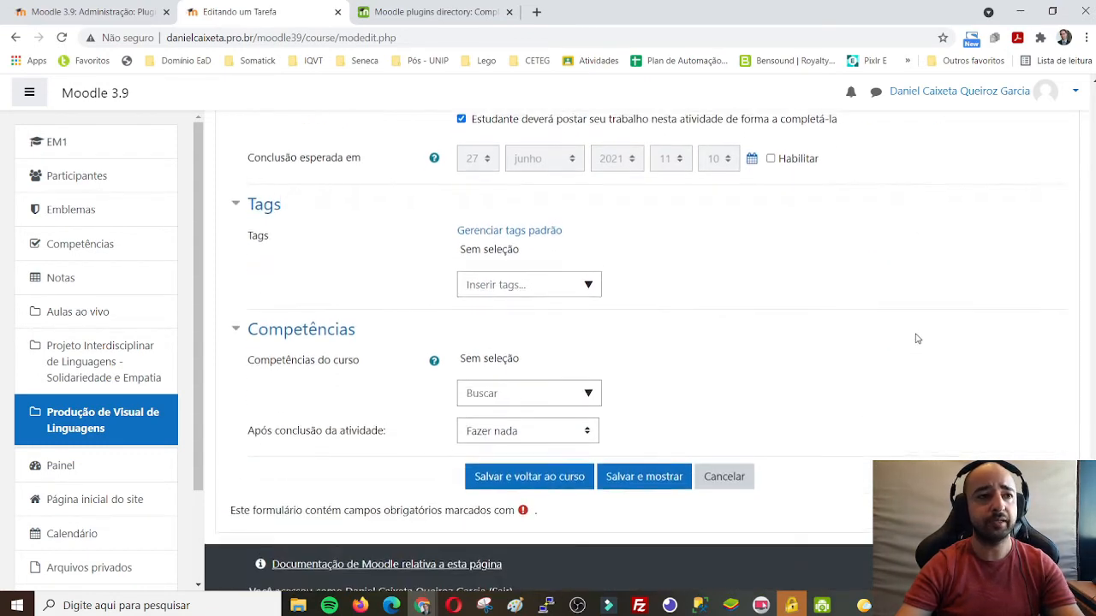
{"action": "scroll", "coordinate": [917, 343], "scroll_direction": "up", "scroll_amount": 2}
{"action": "scroll", "coordinate": [950, 392], "scroll_direction": "down", "scroll_amount": 1}
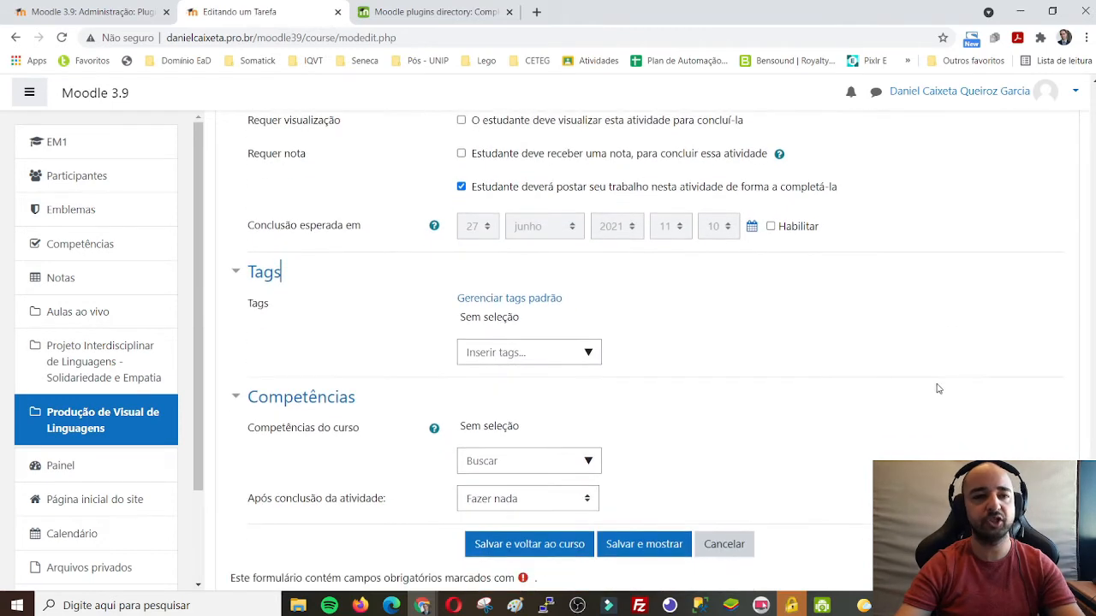
{"action": "scroll", "coordinate": [932, 388], "scroll_direction": "down", "scroll_amount": 2}
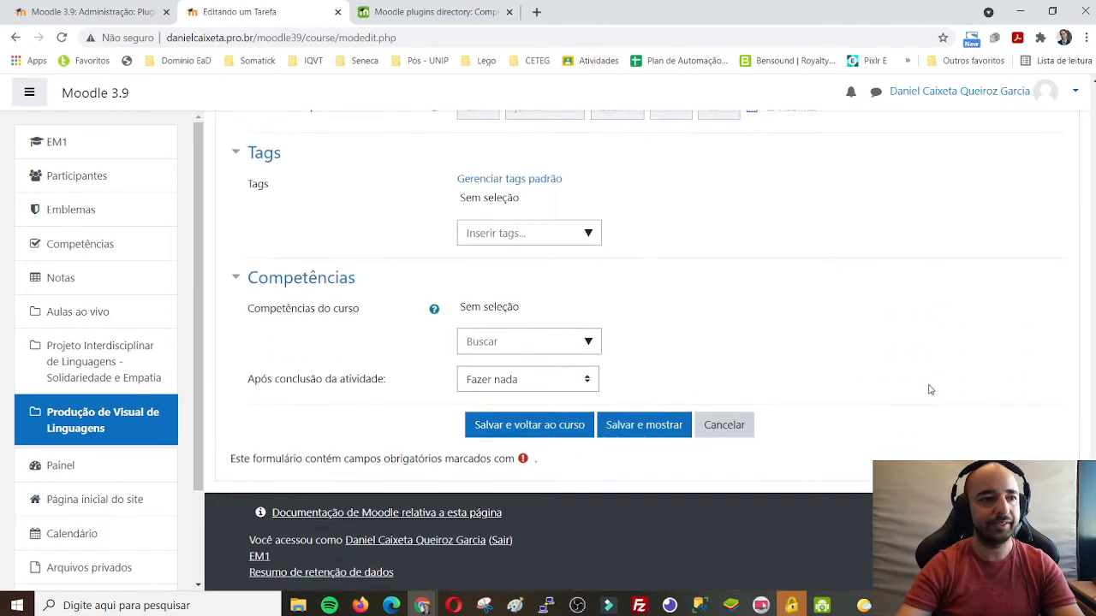
{"action": "left_click", "coordinate": [516, 428]}
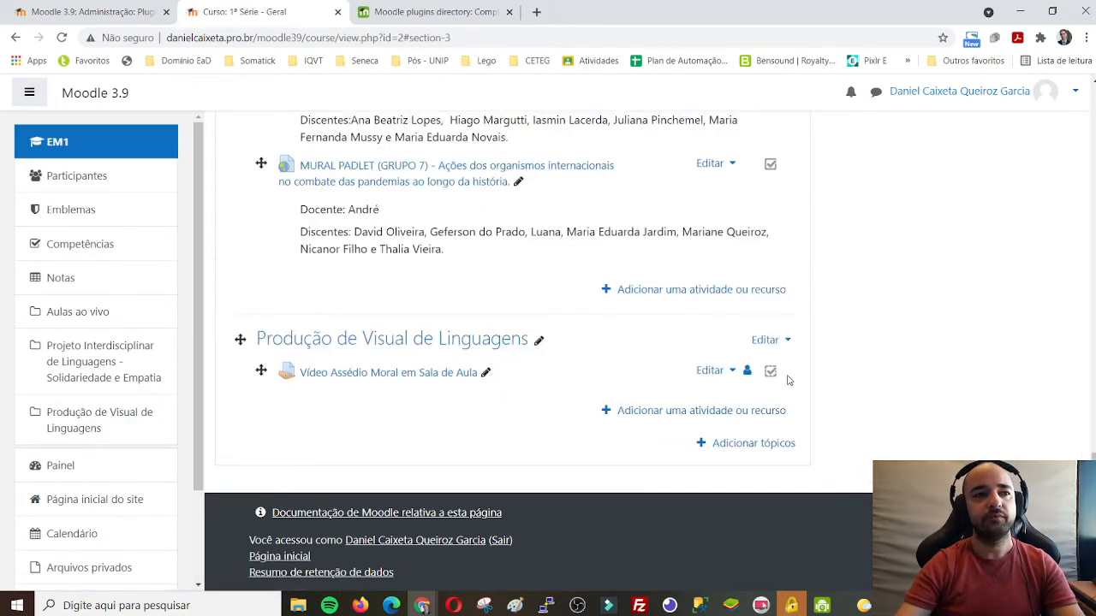
Step: Open Visão geral de estudantes from the Progresso de Conclusão block and examine the students' progress bars and the activities behind the first student's segments
{"action": "scroll", "coordinate": [894, 398], "scroll_direction": "up", "scroll_amount": 20}
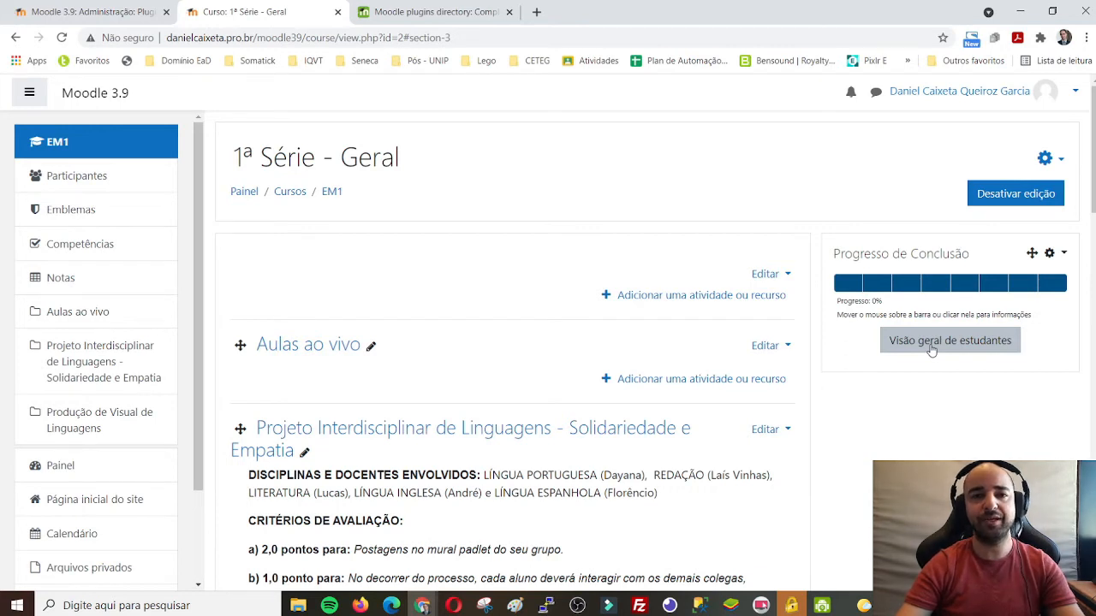
{"action": "left_click", "coordinate": [932, 342]}
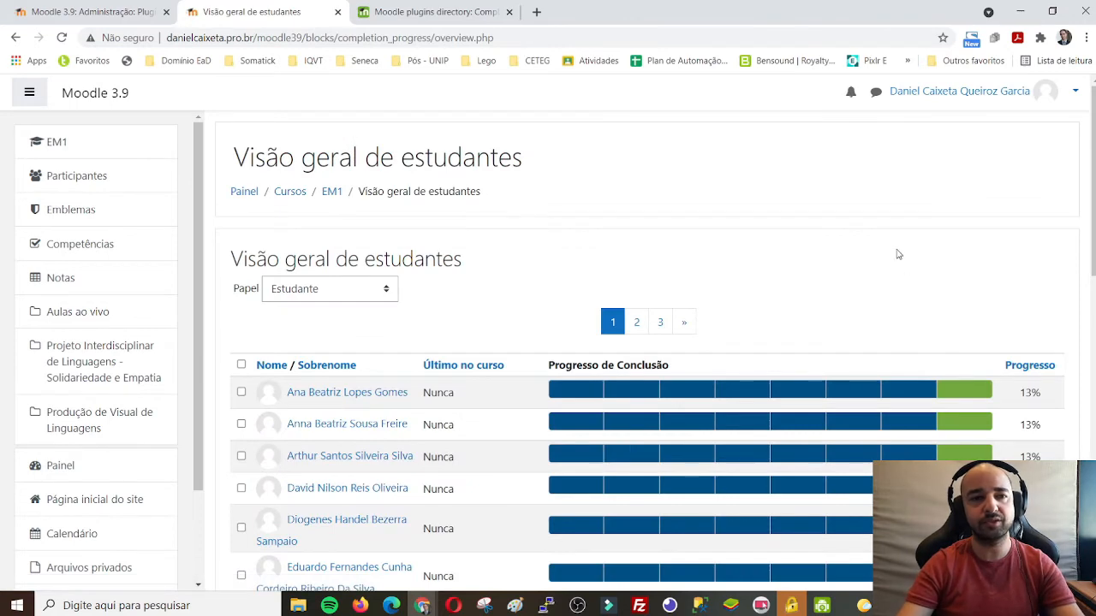
{"action": "scroll", "coordinate": [898, 255], "scroll_direction": "down", "scroll_amount": 1}
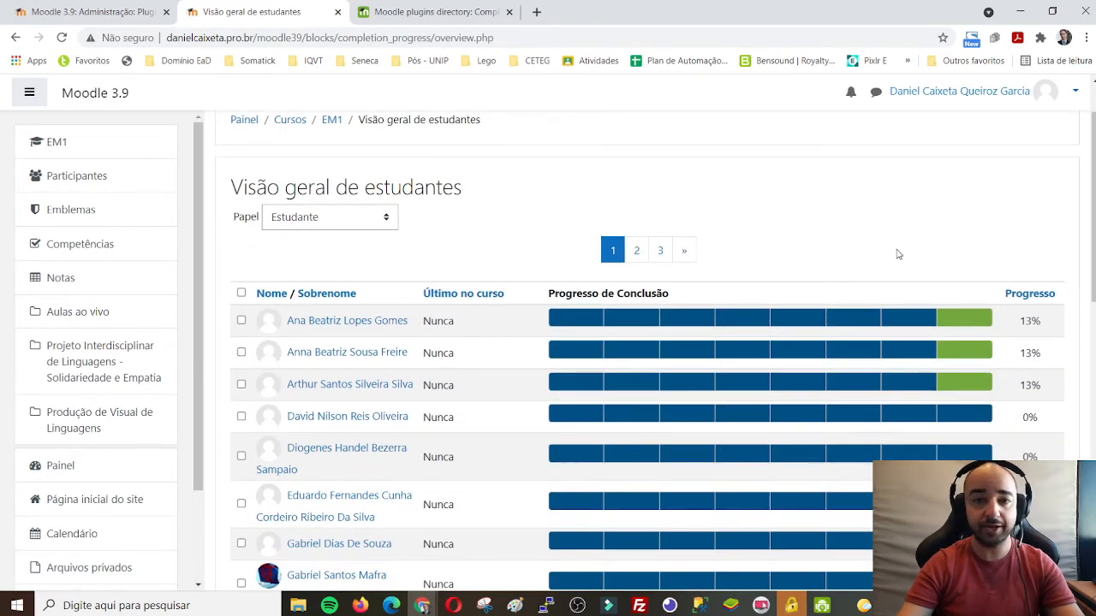
{"action": "scroll", "coordinate": [899, 254], "scroll_direction": "down", "scroll_amount": 3}
{"action": "scroll", "coordinate": [525, 270], "scroll_direction": "up", "scroll_amount": 2}
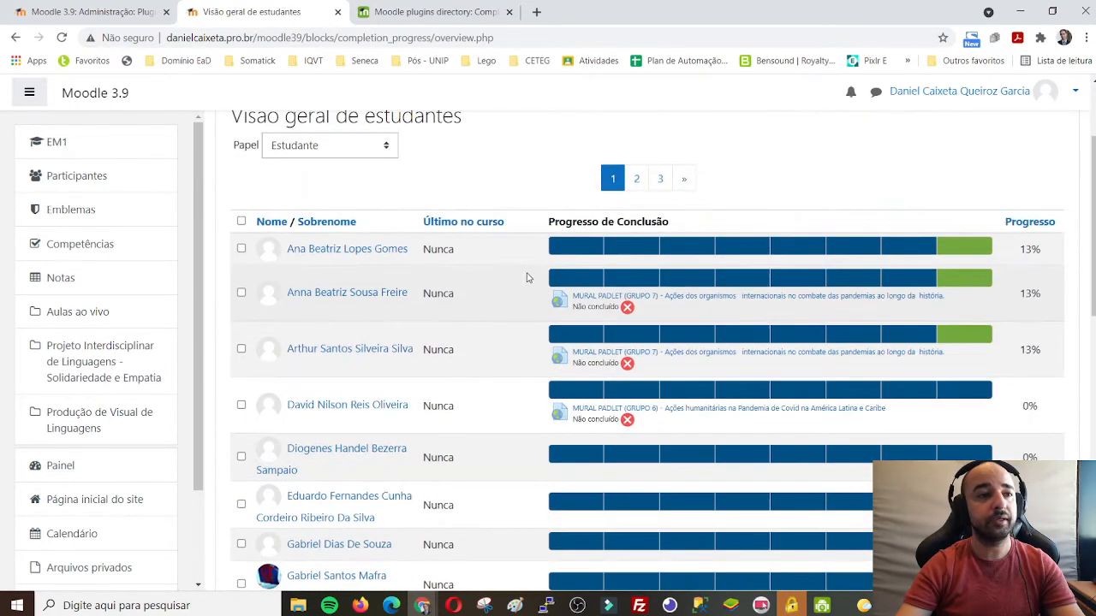
{"action": "scroll", "coordinate": [519, 262], "scroll_direction": "down", "scroll_amount": 5}
{"action": "scroll", "coordinate": [505, 240], "scroll_direction": "down", "scroll_amount": 5}
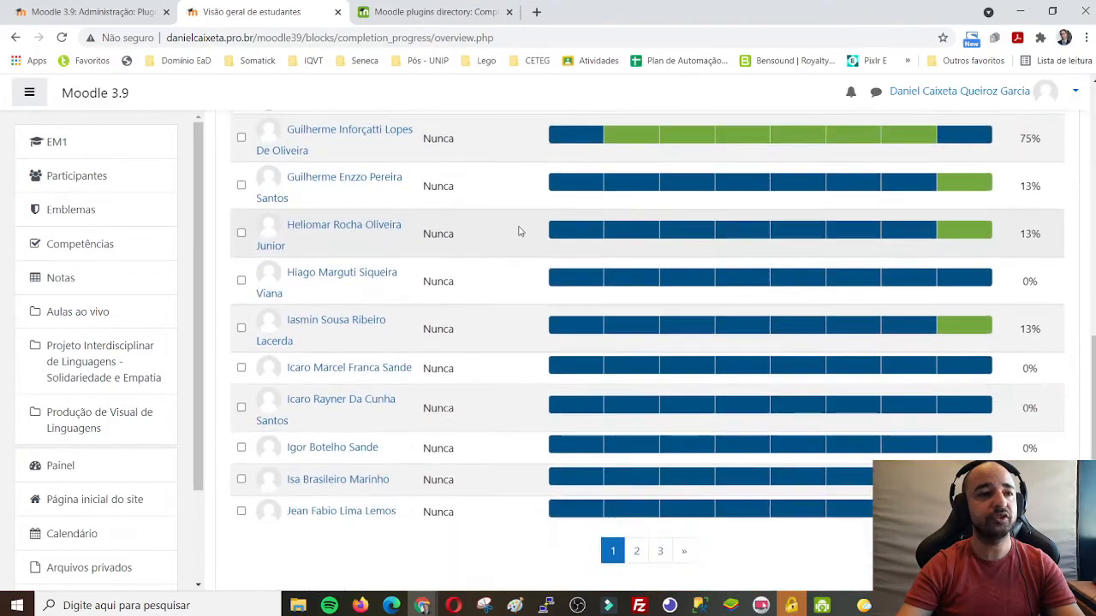
{"action": "scroll", "coordinate": [513, 351], "scroll_direction": "up", "scroll_amount": 10}
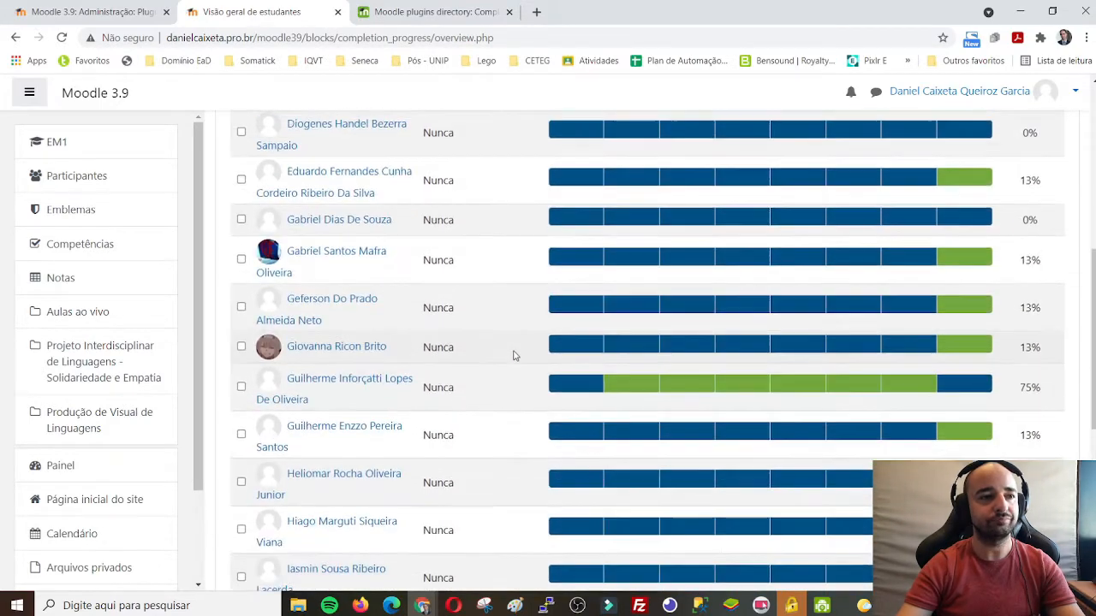
{"action": "scroll", "coordinate": [517, 333], "scroll_direction": "up", "scroll_amount": 2}
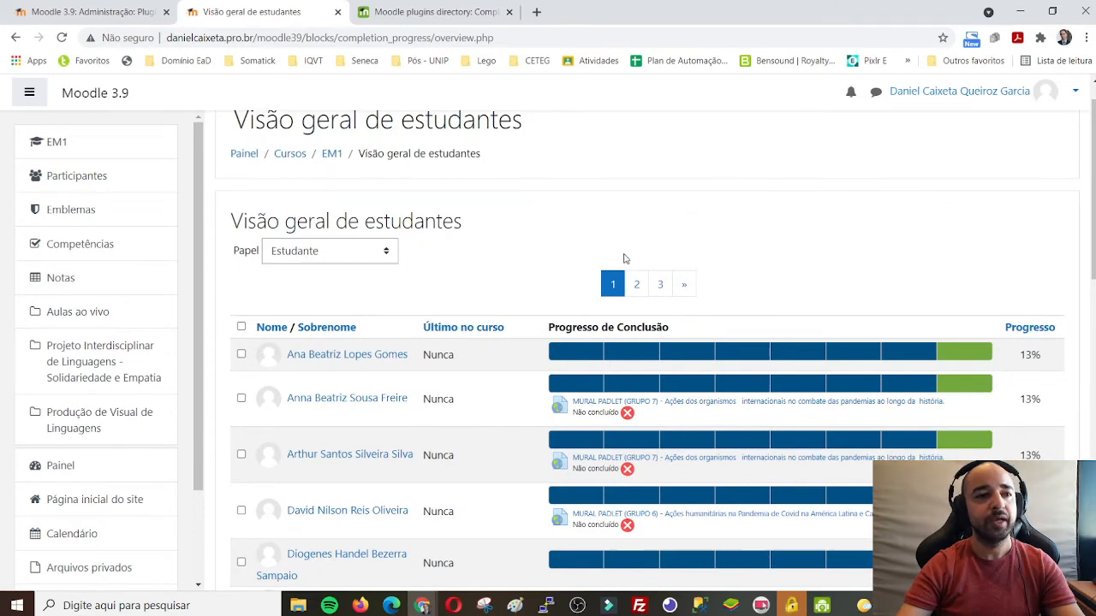
{"action": "mouse_move", "coordinate": [581, 354]}
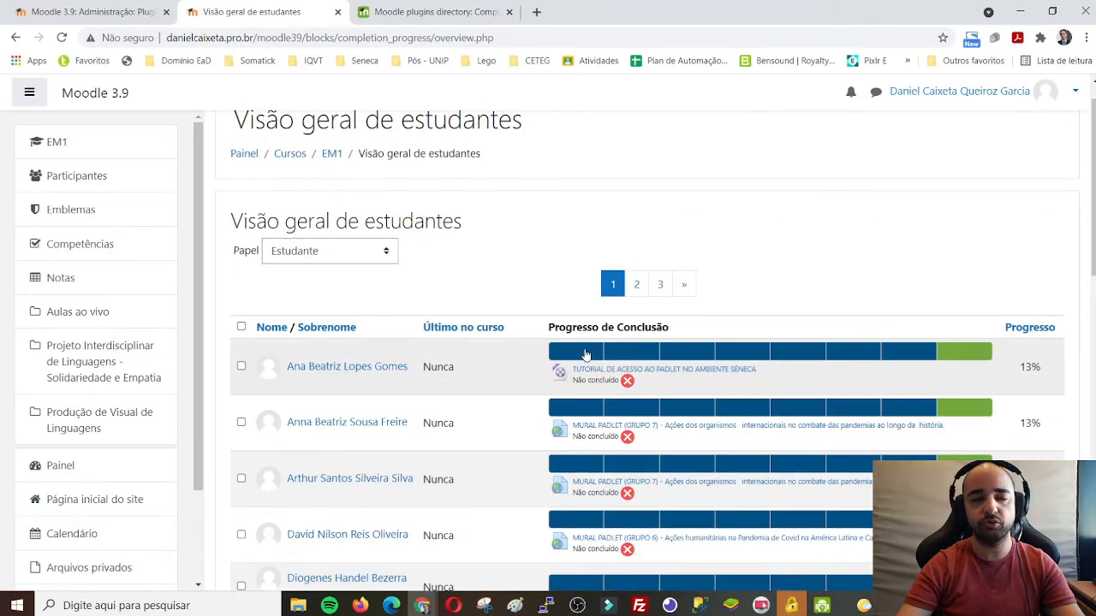
{"action": "mouse_move", "coordinate": [979, 358]}
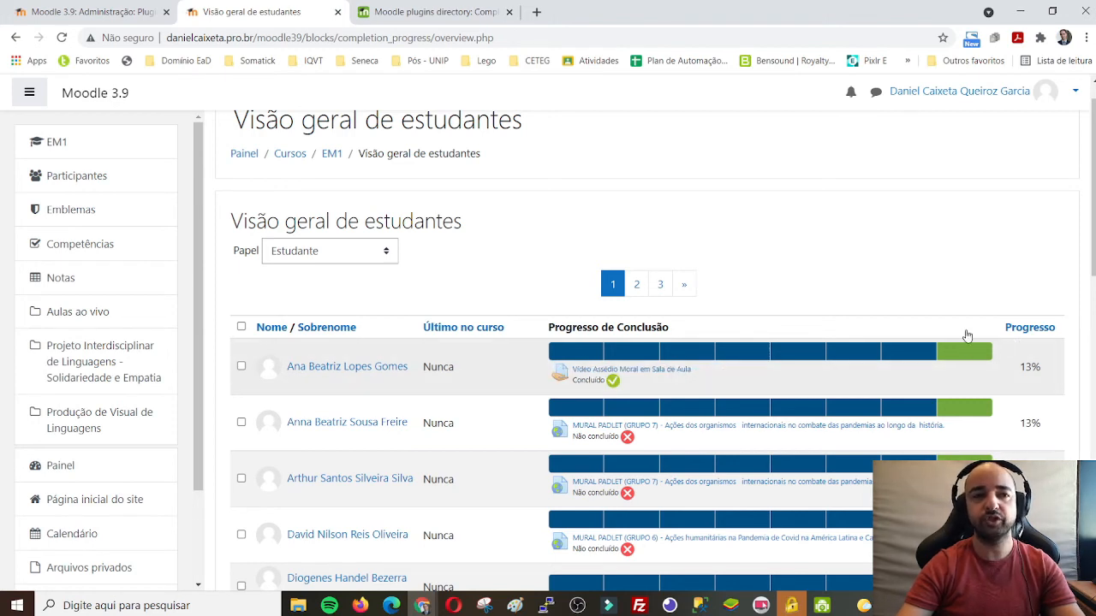
Step: Sort the students in the overview by Progresso from highest to lowest, then reverse it and examine the students with the least progress
{"action": "scroll", "coordinate": [914, 257], "scroll_direction": "down", "scroll_amount": 1}
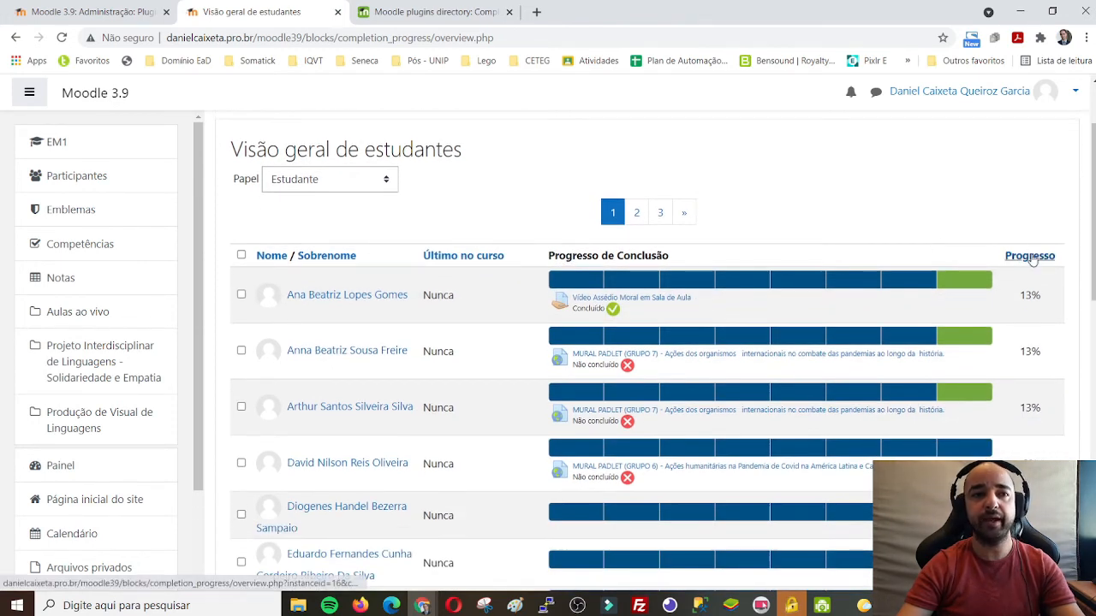
{"action": "left_click", "coordinate": [1036, 260]}
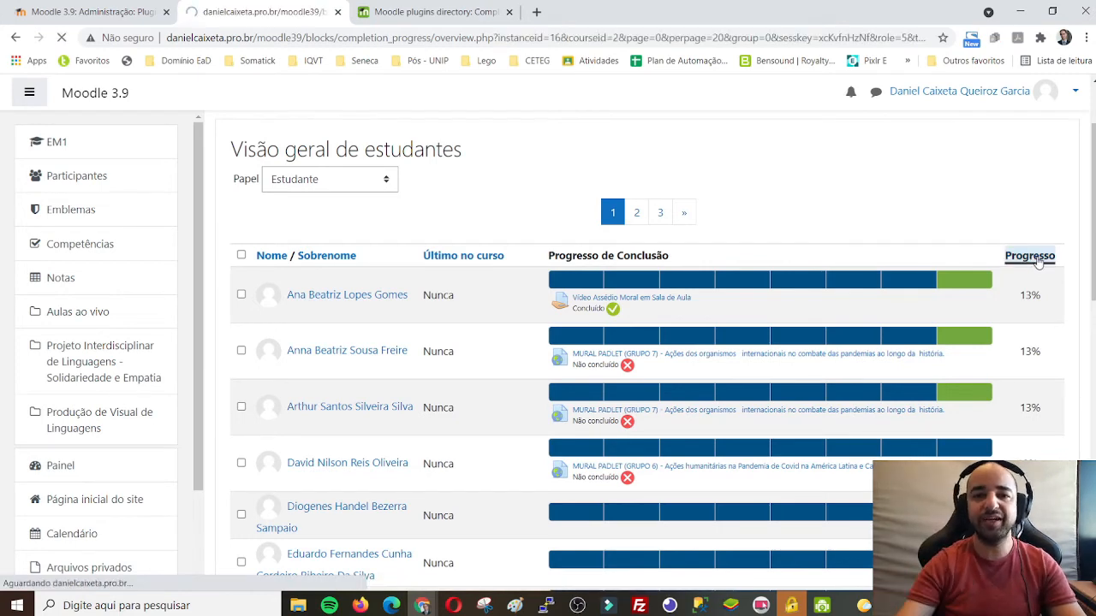
{"action": "scroll", "coordinate": [1037, 257], "scroll_direction": "down", "scroll_amount": 2}
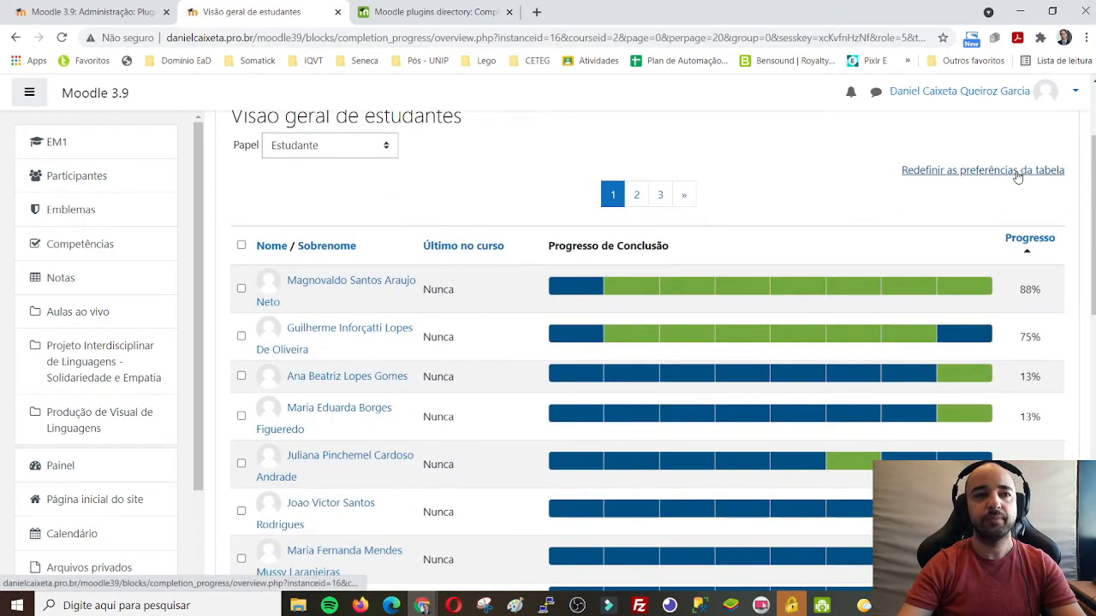
{"action": "left_click", "coordinate": [1037, 245]}
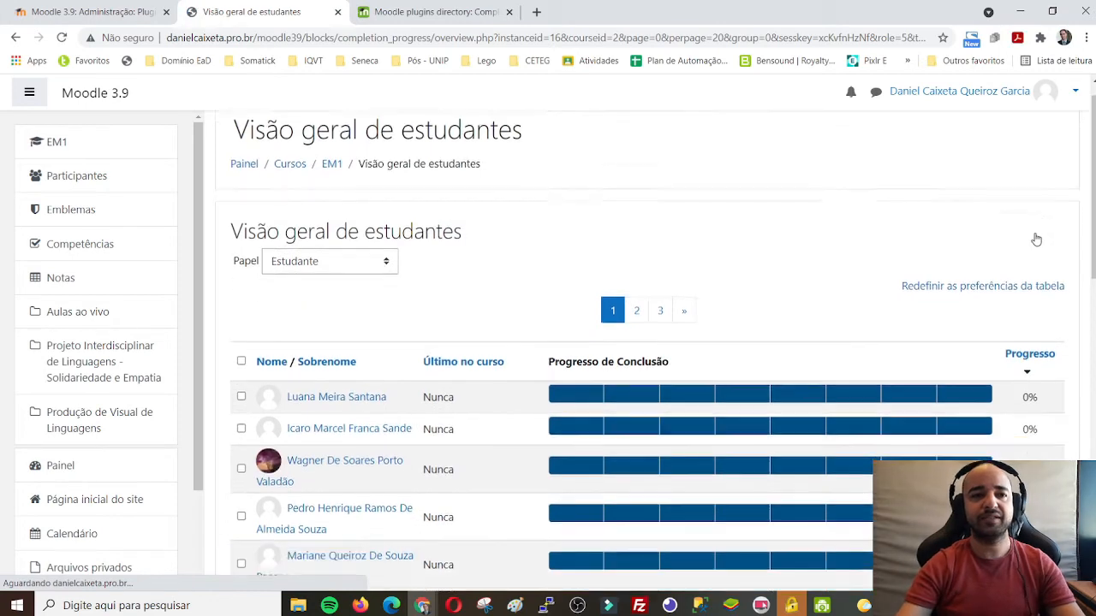
{"action": "scroll", "coordinate": [1035, 239], "scroll_direction": "down", "scroll_amount": 3}
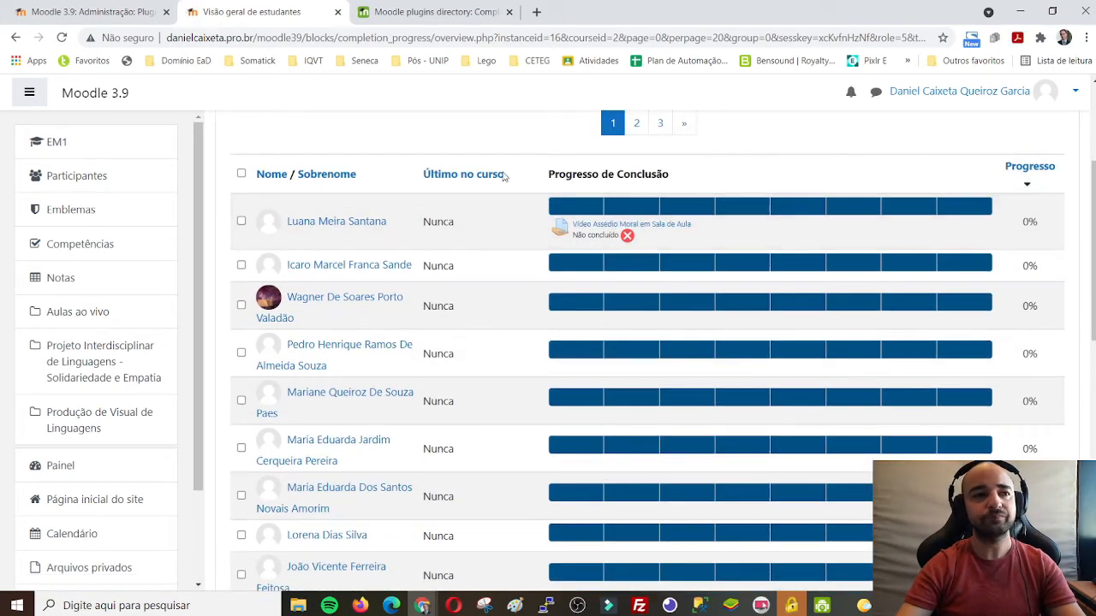
{"action": "scroll", "coordinate": [942, 210], "scroll_direction": "down", "scroll_amount": 2}
{"action": "scroll", "coordinate": [972, 204], "scroll_direction": "up", "scroll_amount": 3}
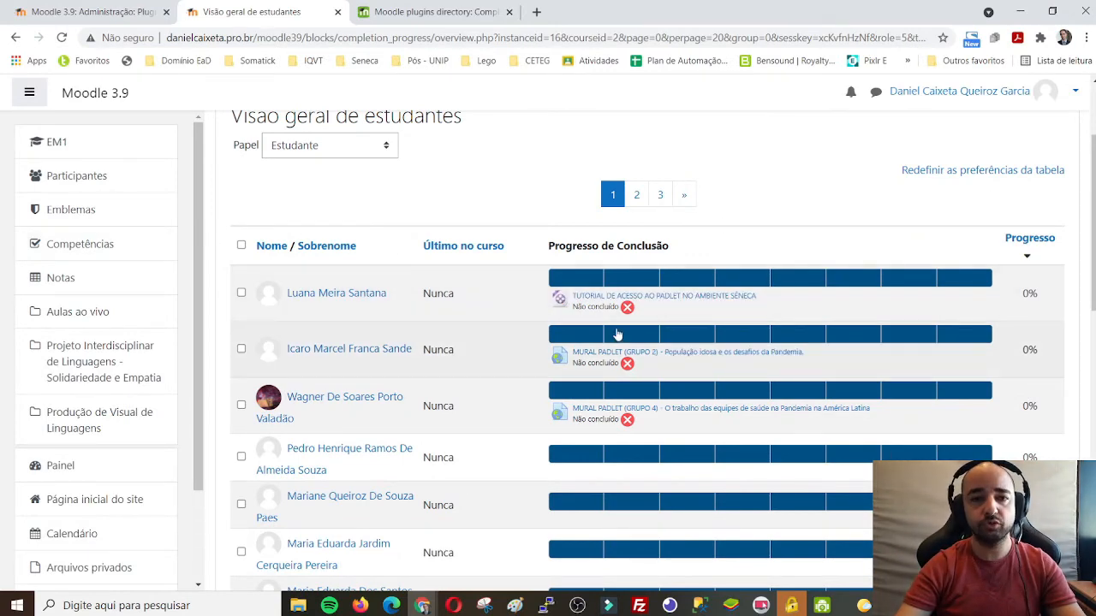
Step: Select the first five students in the progress list, bring up Enviar uma mensagem for them, and close the message form without sending
{"action": "left_click", "coordinate": [241, 292]}
{"action": "left_click", "coordinate": [242, 348]}
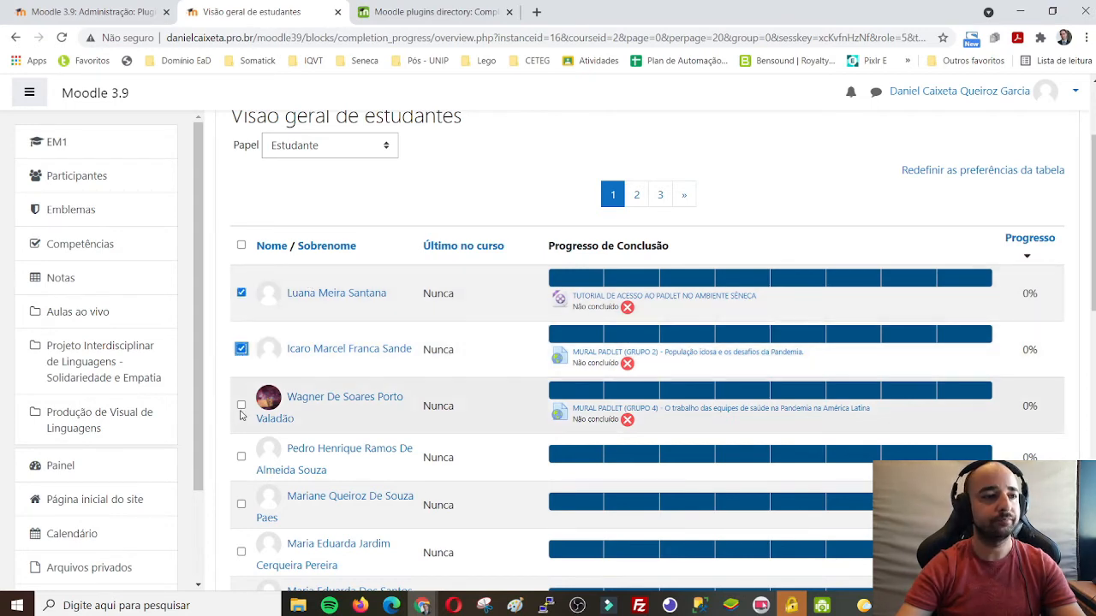
{"action": "left_click", "coordinate": [241, 405]}
{"action": "left_click", "coordinate": [242, 458]}
{"action": "scroll", "coordinate": [244, 463], "scroll_direction": "down", "scroll_amount": 2}
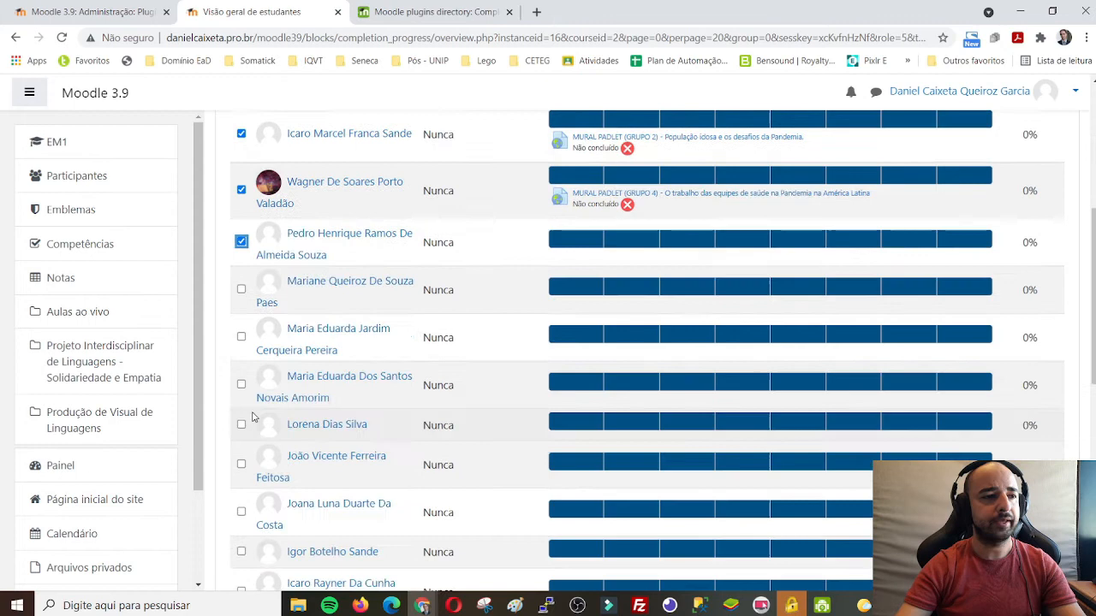
{"action": "left_click", "coordinate": [242, 288]}
{"action": "scroll", "coordinate": [248, 312], "scroll_direction": "down", "scroll_amount": 5}
{"action": "left_click", "coordinate": [415, 436]}
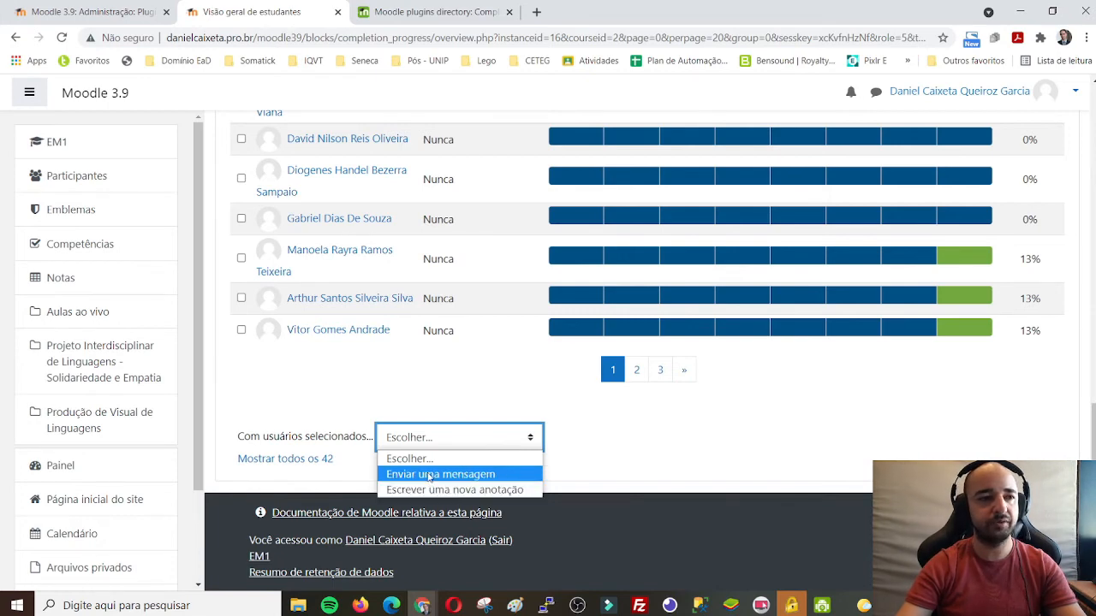
{"action": "left_click", "coordinate": [431, 475]}
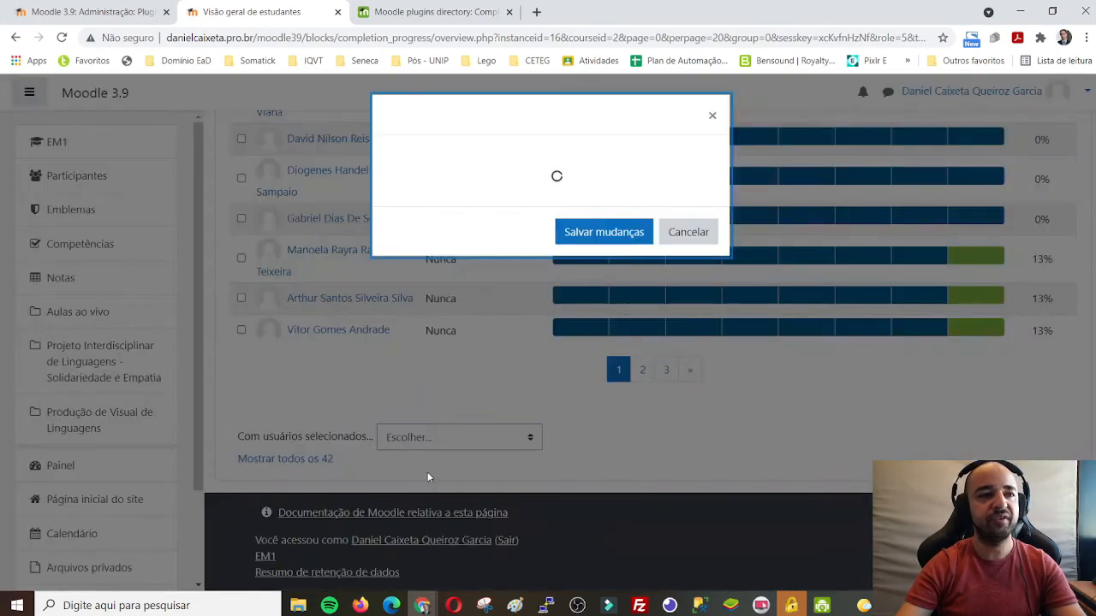
{"action": "left_click", "coordinate": [432, 175]}
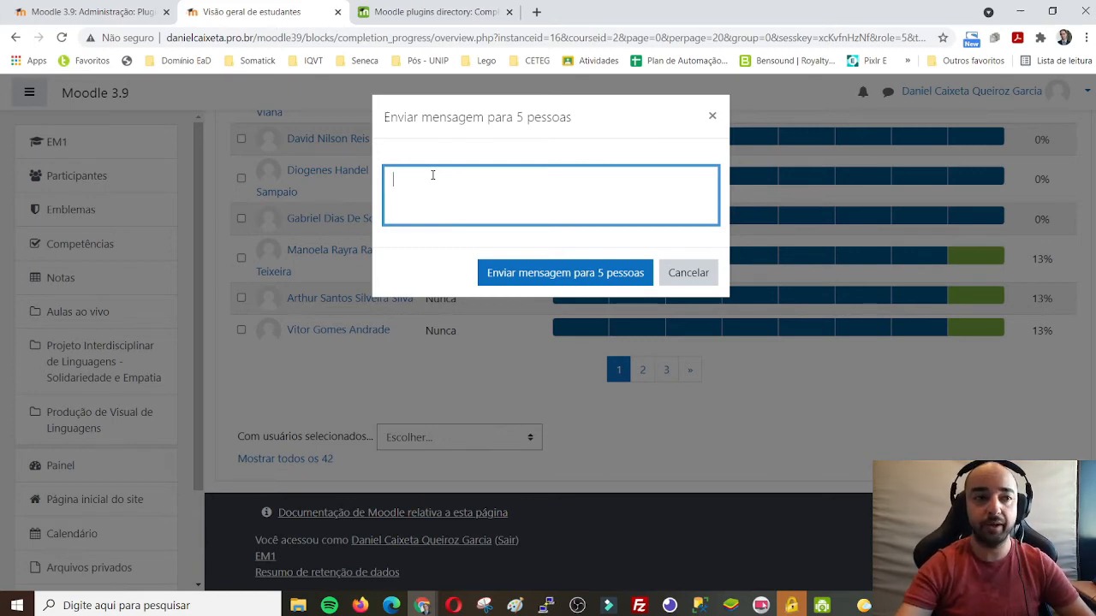
{"action": "left_click", "coordinate": [713, 116]}
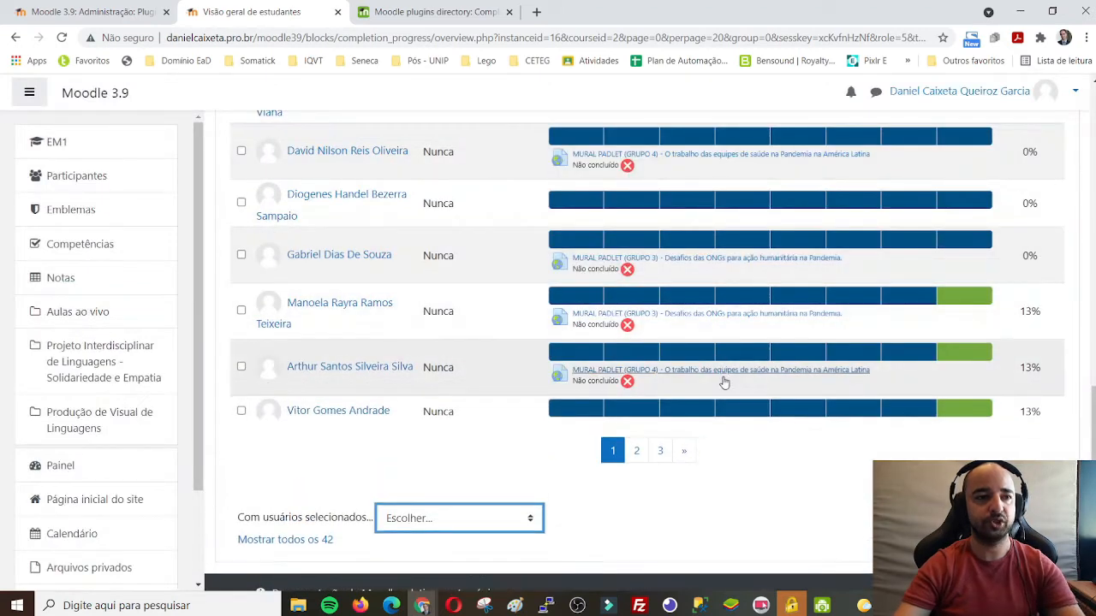
{"action": "scroll", "coordinate": [742, 480], "scroll_direction": "up", "scroll_amount": 15}
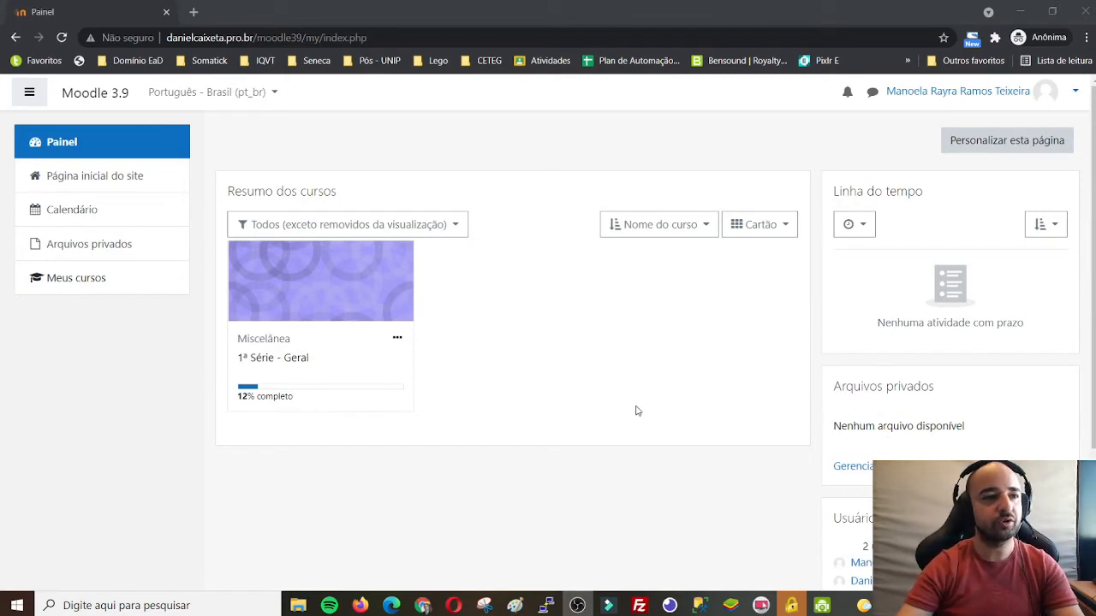
Step: In the student's account, open the course 1ª Série - Geral and examine the Progresso de Conclusão bar and the activities' completion boxes
{"action": "left_click", "coordinate": [272, 359]}
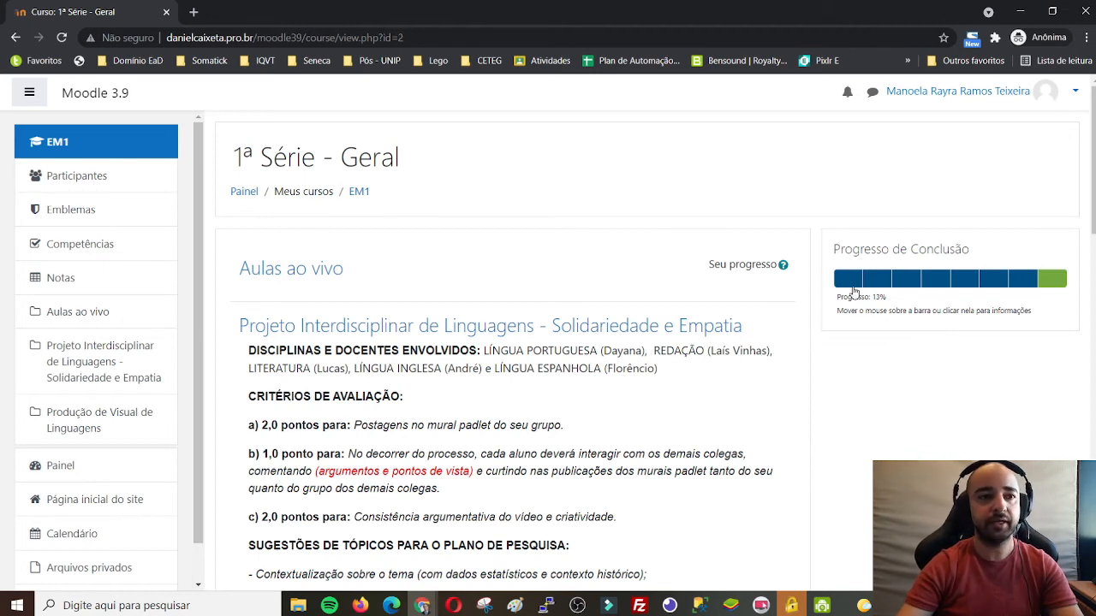
{"action": "mouse_move", "coordinate": [922, 285]}
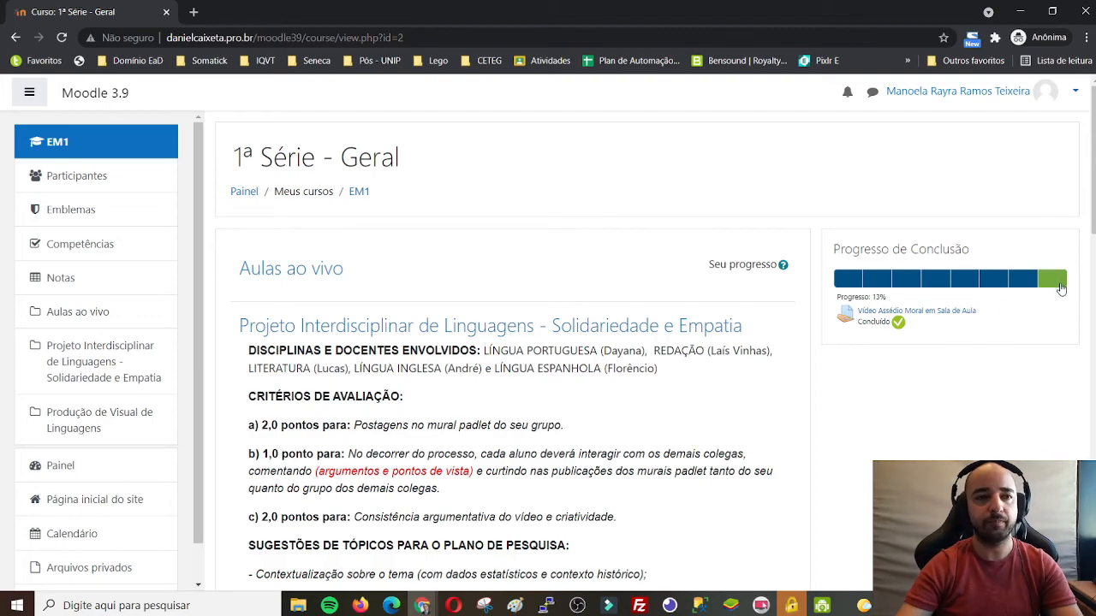
{"action": "scroll", "coordinate": [799, 334], "scroll_direction": "down", "scroll_amount": 1}
{"action": "scroll", "coordinate": [800, 335], "scroll_direction": "down", "scroll_amount": 6}
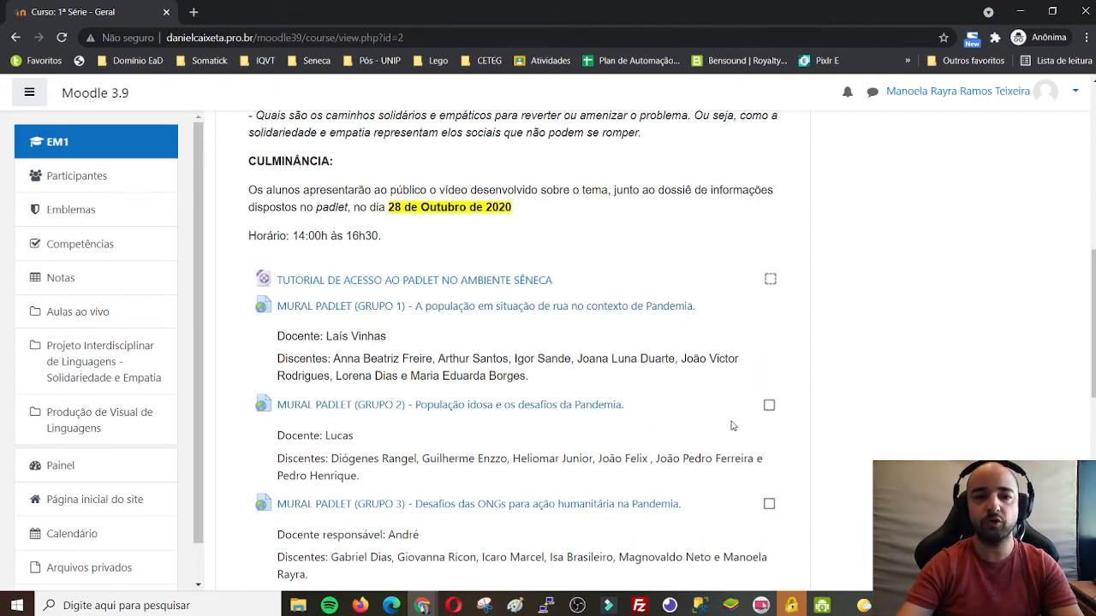
{"action": "scroll", "coordinate": [753, 411], "scroll_direction": "up", "scroll_amount": 1}
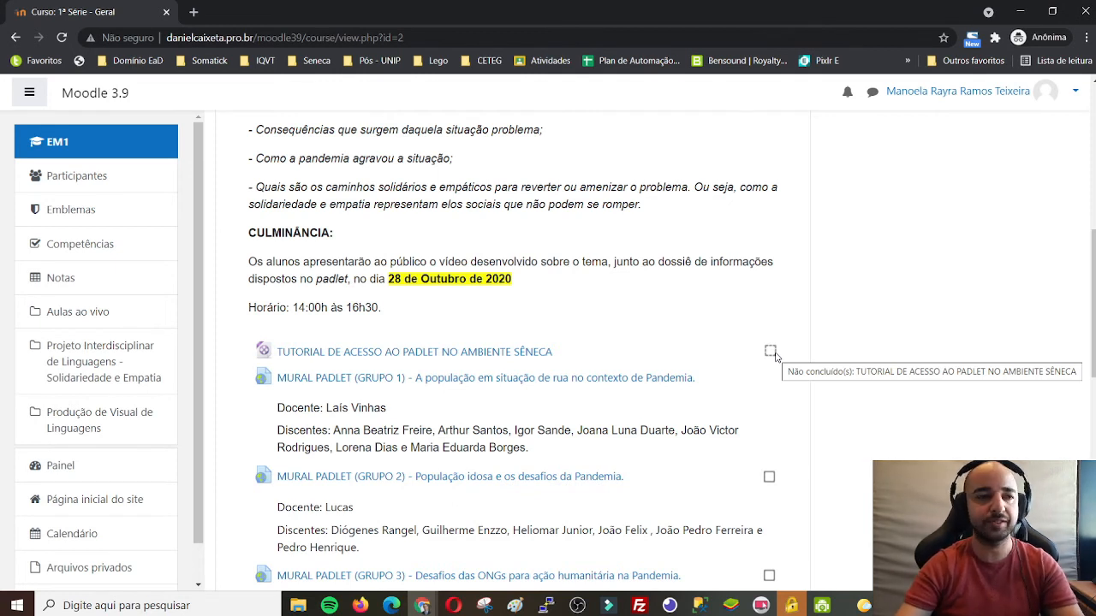
Step: Open TUTORIAL DE ACESSO AO PADLET NO AMBIENTE SÊNECA as the student, then return to its course section and check the progress bar
{"action": "left_click", "coordinate": [424, 355]}
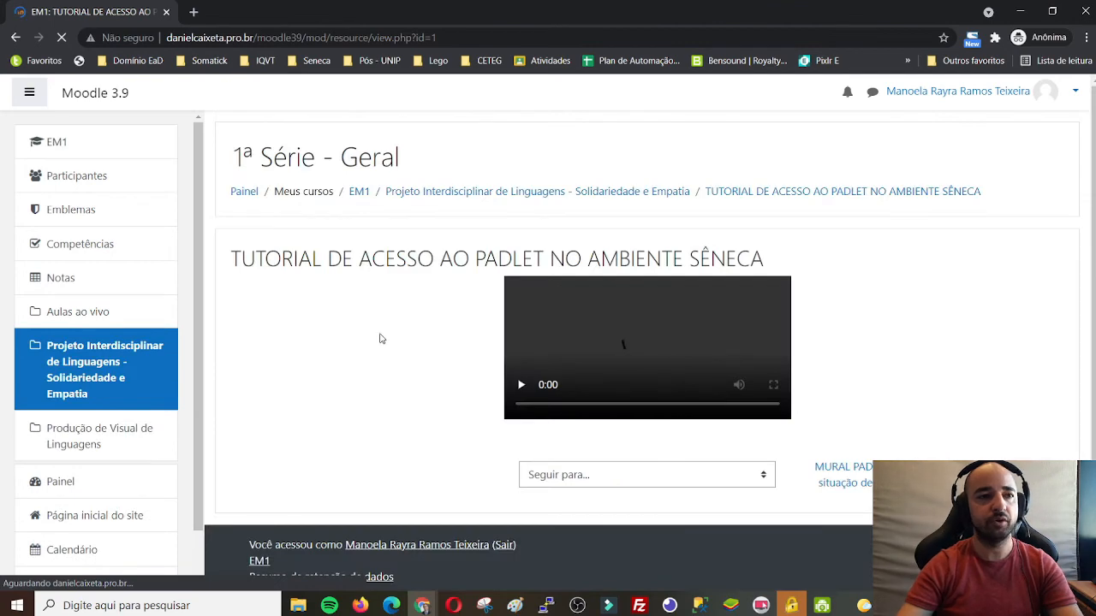
{"action": "left_click", "coordinate": [618, 191]}
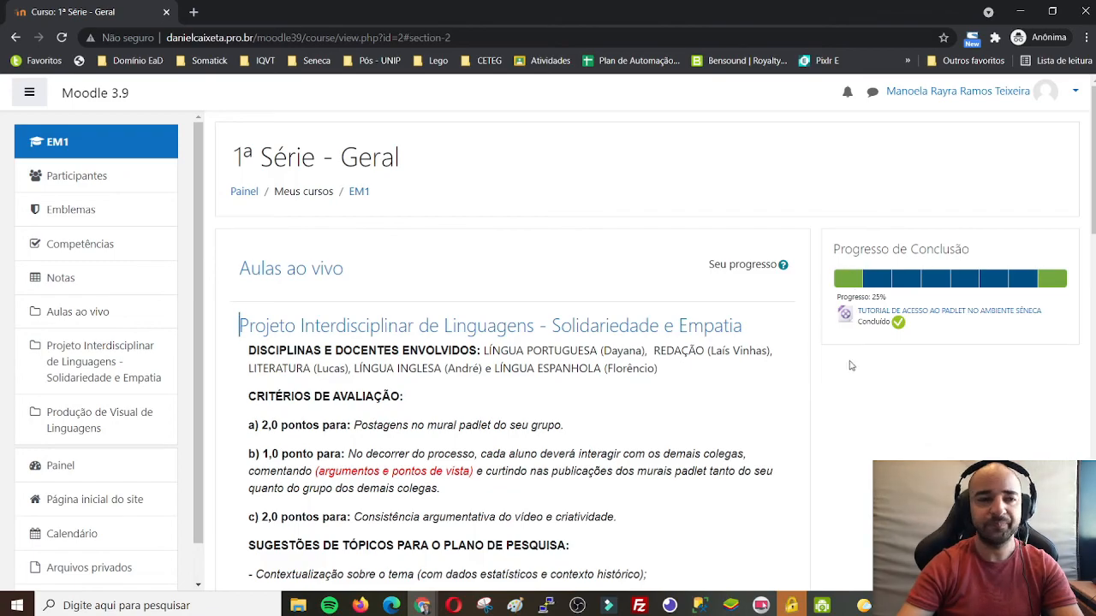
{"action": "scroll", "coordinate": [838, 341], "scroll_direction": "down", "scroll_amount": 3}
{"action": "scroll", "coordinate": [837, 341], "scroll_direction": "up", "scroll_amount": 3}
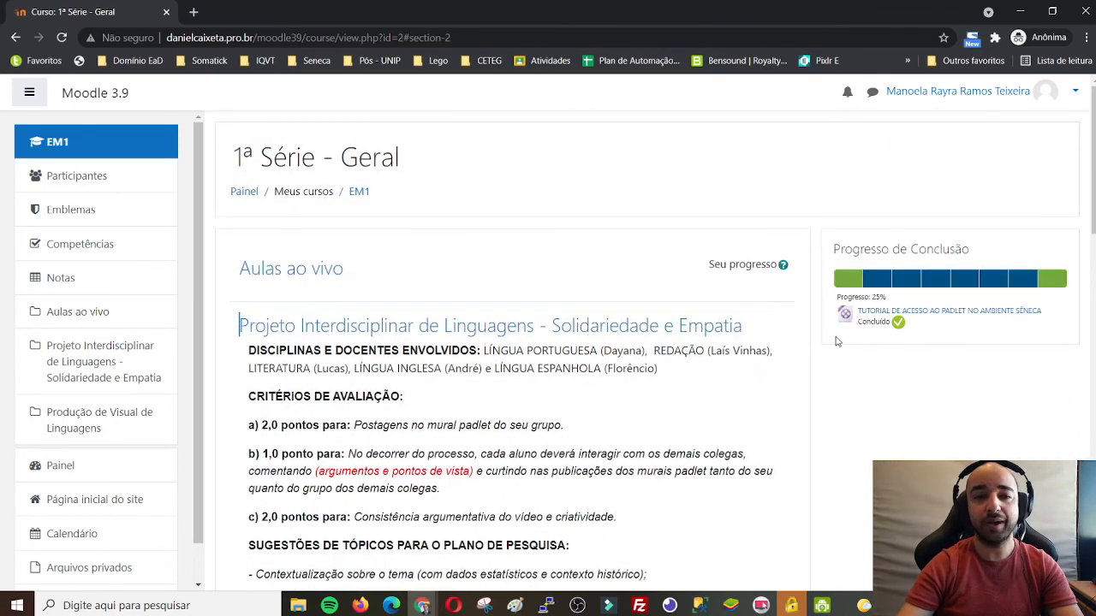
{"action": "scroll", "coordinate": [822, 300], "scroll_direction": "down", "scroll_amount": 5}
{"action": "scroll", "coordinate": [808, 265], "scroll_direction": "up", "scroll_amount": 5}
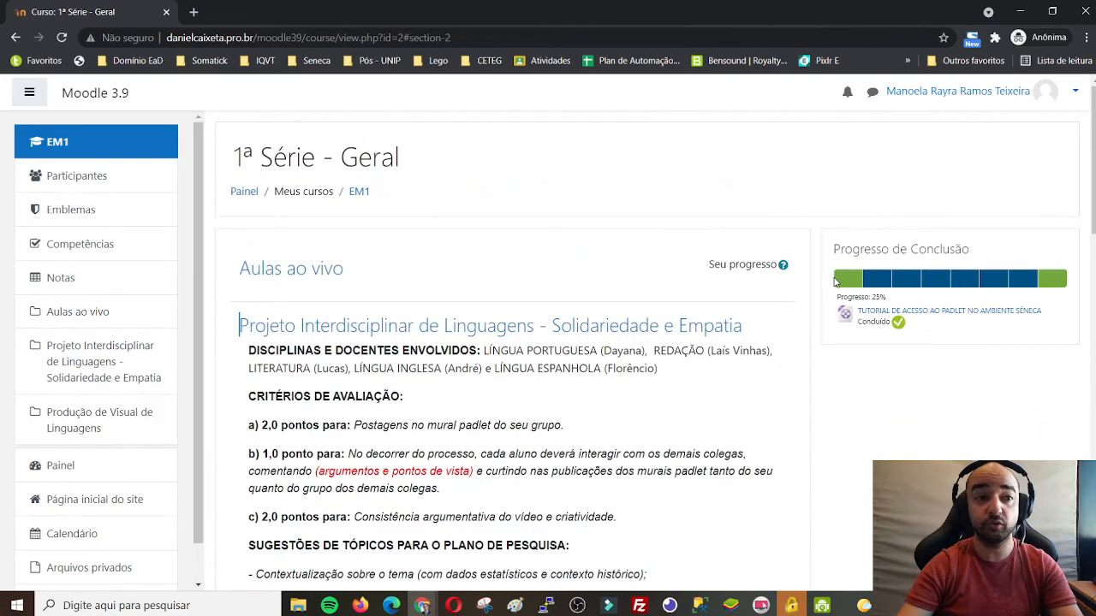
Step: Mark MURAL PADLET (GRUPO 2) as complete and reload the course page to refresh the student's progress bar
{"action": "scroll", "coordinate": [751, 257], "scroll_direction": "down", "scroll_amount": 3}
{"action": "scroll", "coordinate": [751, 257], "scroll_direction": "down", "scroll_amount": 4}
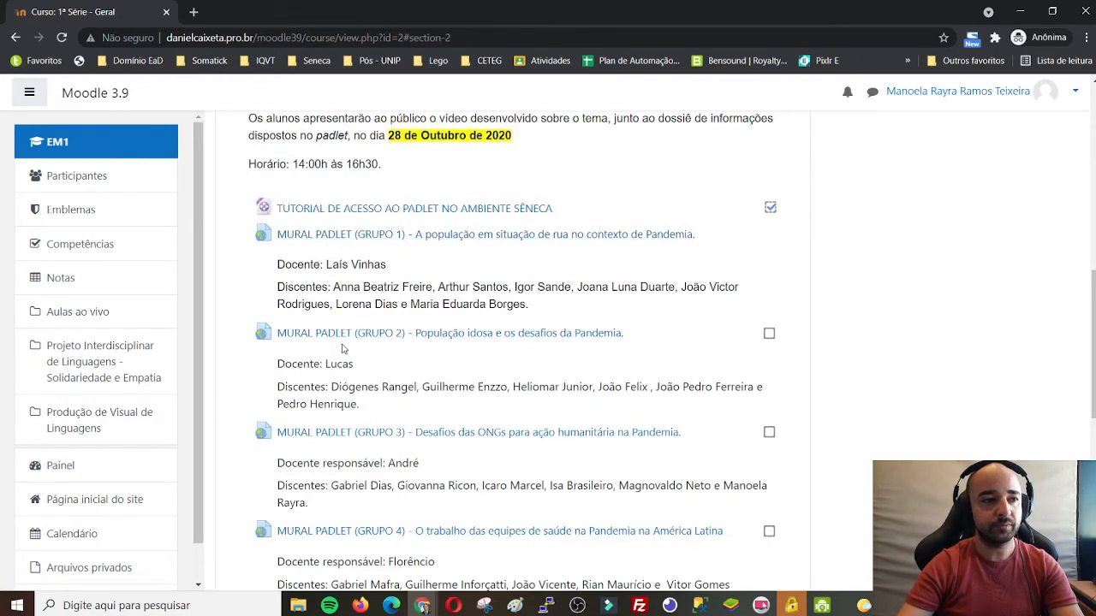
{"action": "left_click", "coordinate": [769, 333]}
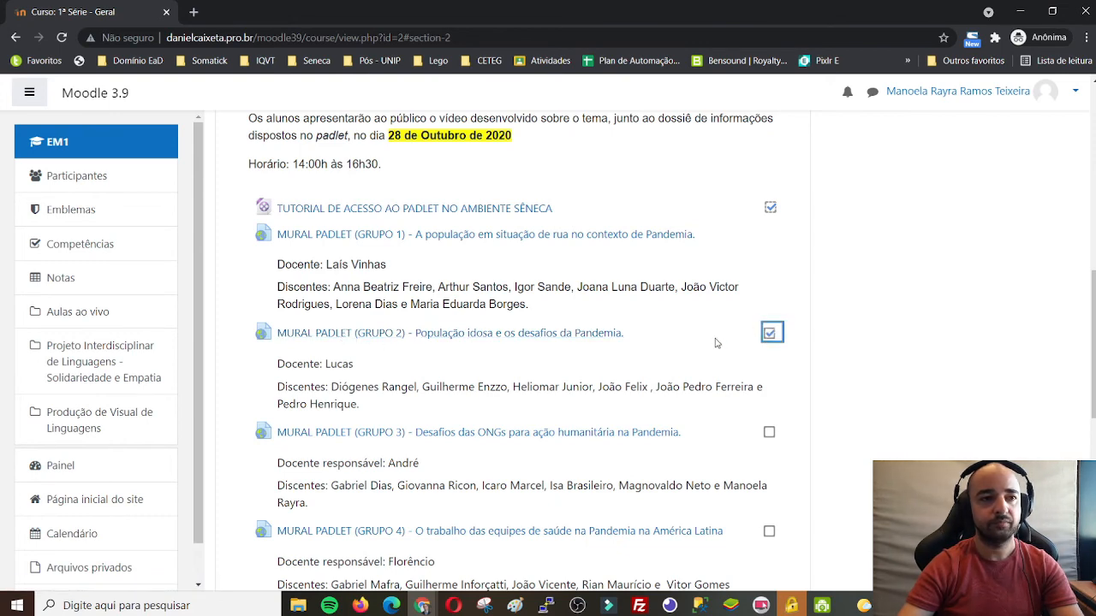
{"action": "scroll", "coordinate": [719, 344], "scroll_direction": "up", "scroll_amount": 10}
{"action": "left_click", "coordinate": [612, 40]}
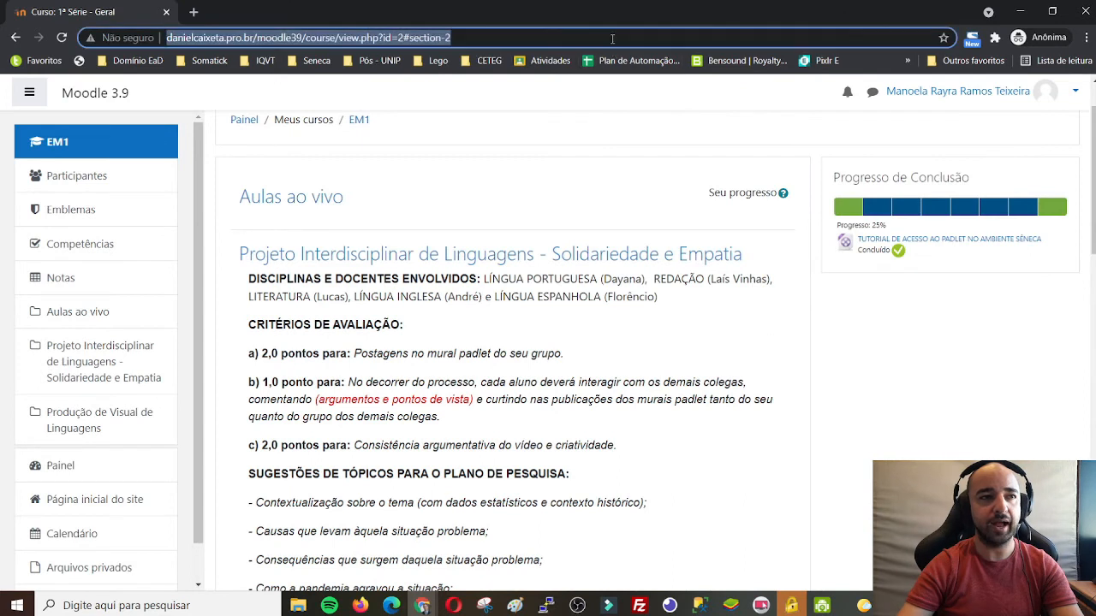
{"action": "key", "text": "Return"}
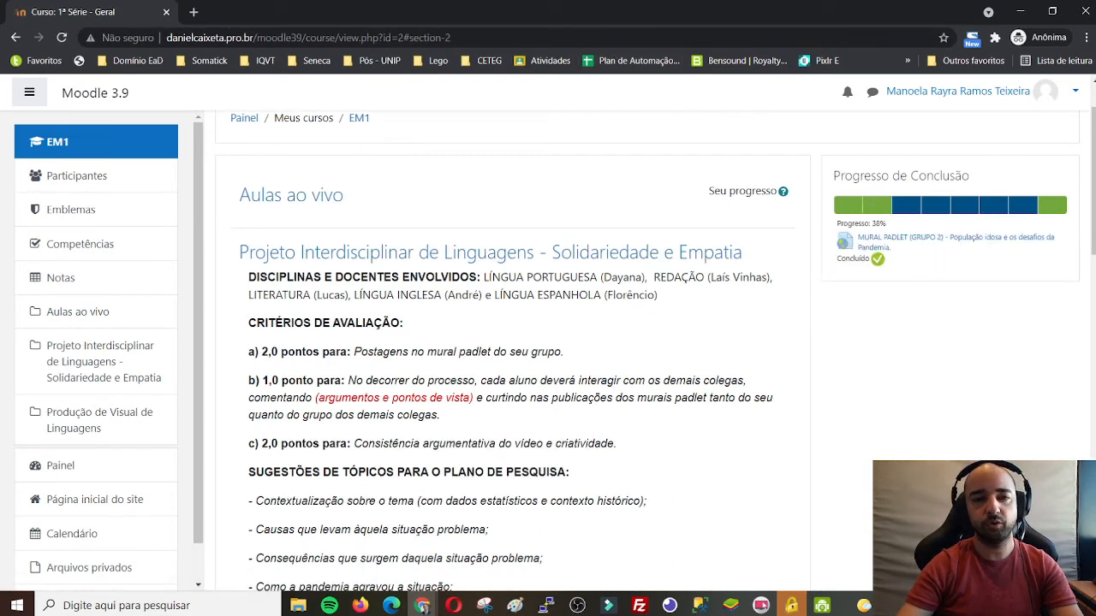
Step: Review the completion boxes of the course's activities from the Padlet tutorial down to Vídeo Assédio Moral em Sala de Aula
{"action": "scroll", "coordinate": [819, 384], "scroll_direction": "down", "scroll_amount": 15}
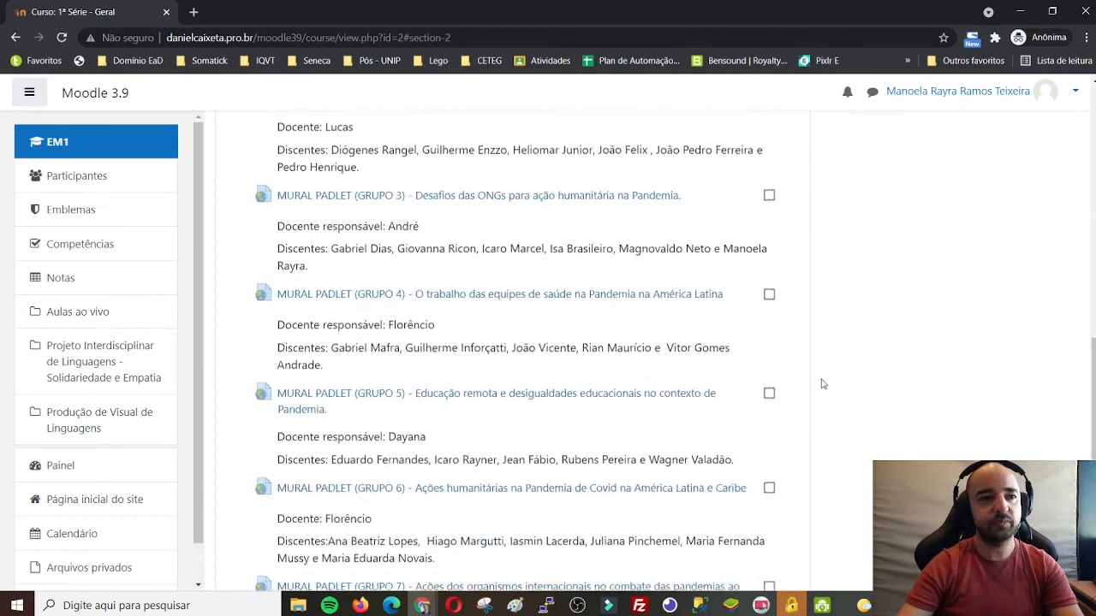
{"action": "scroll", "coordinate": [819, 381], "scroll_direction": "up", "scroll_amount": 5}
{"action": "scroll", "coordinate": [819, 381], "scroll_direction": "down", "scroll_amount": 5}
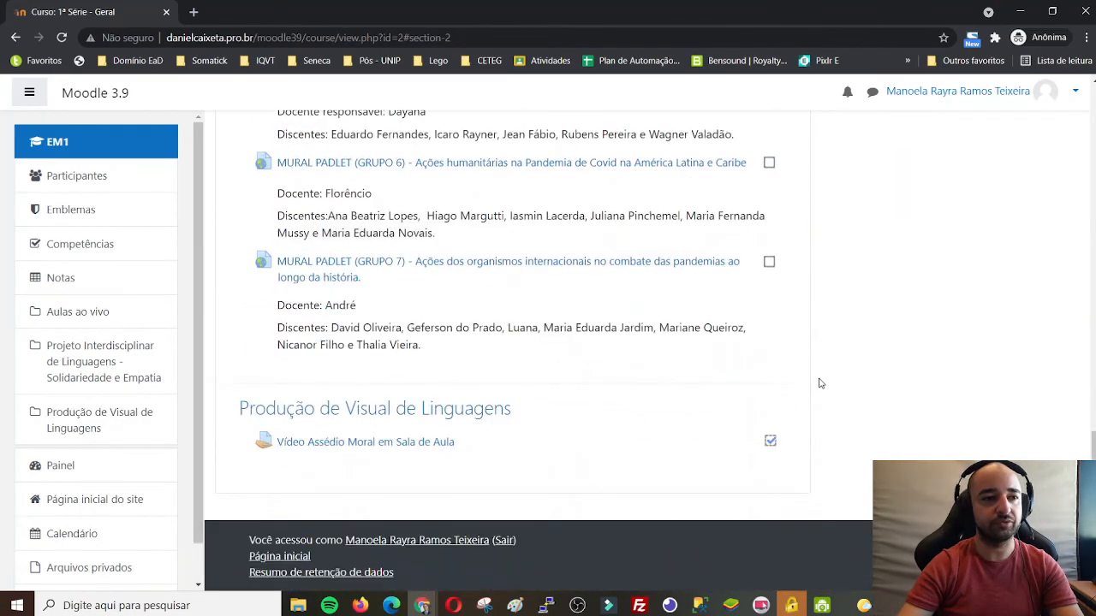
{"action": "scroll", "coordinate": [882, 448], "scroll_direction": "up", "scroll_amount": 10}
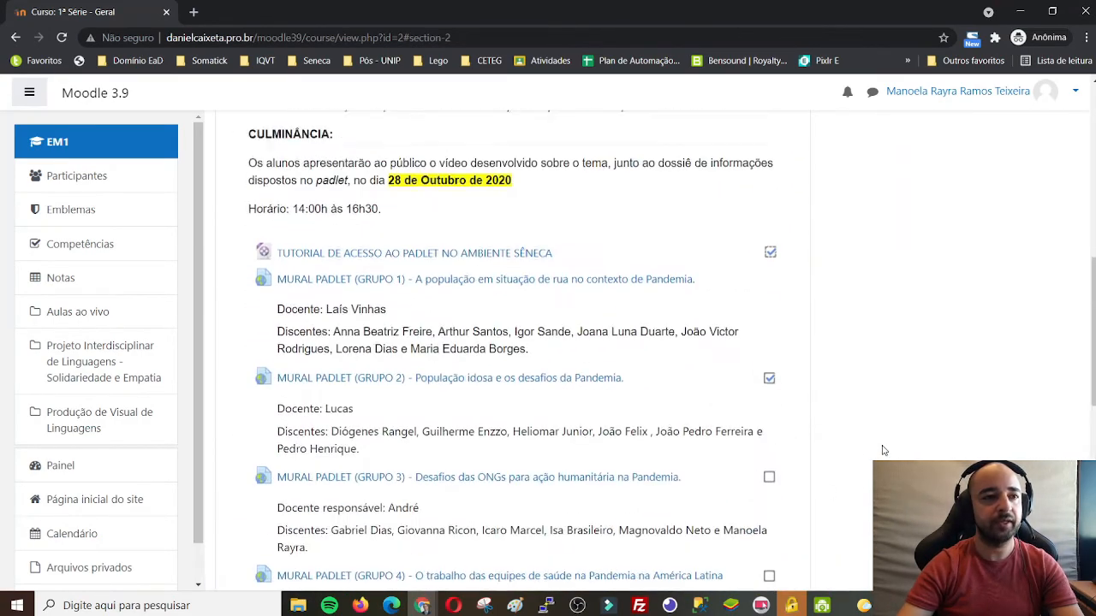
{"action": "scroll", "coordinate": [887, 449], "scroll_direction": "down", "scroll_amount": 1}
{"action": "scroll", "coordinate": [887, 449], "scroll_direction": "up", "scroll_amount": 10}
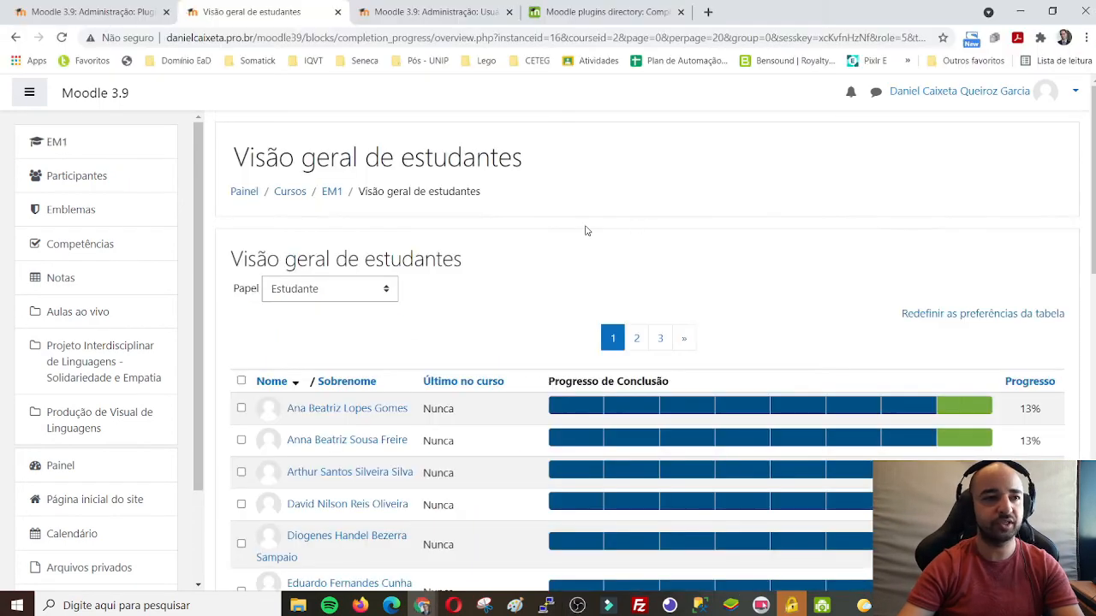
Step: In the teacher's Visão geral de estudantes, show all 42 students, check the demonstrated student's progress row, and return to the course EM1
{"action": "scroll", "coordinate": [588, 231], "scroll_direction": "down", "scroll_amount": 4}
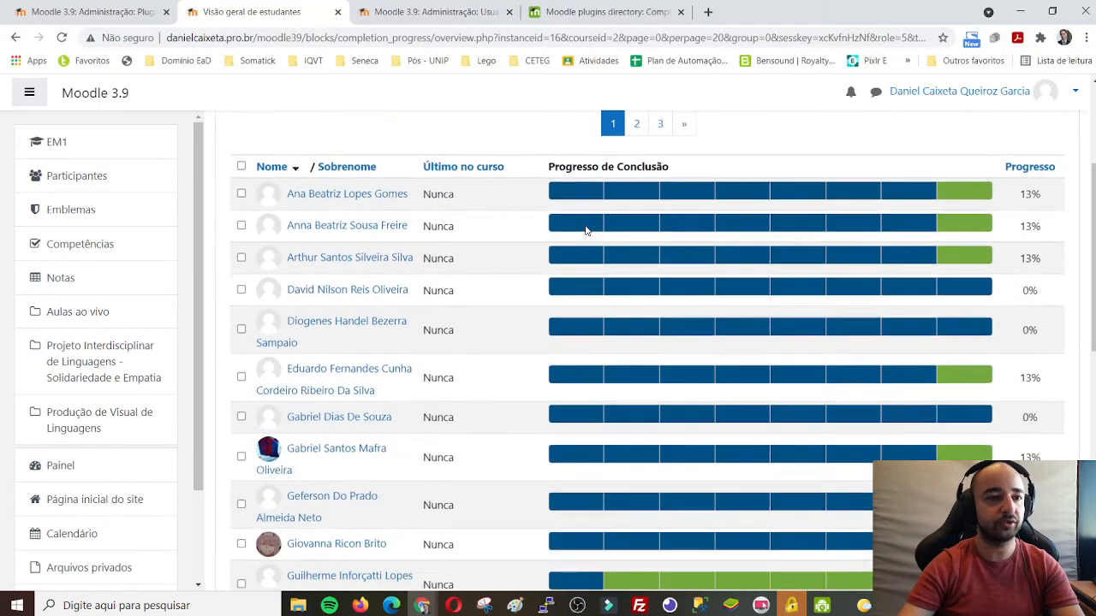
{"action": "scroll", "coordinate": [453, 274], "scroll_direction": "down", "scroll_amount": 6}
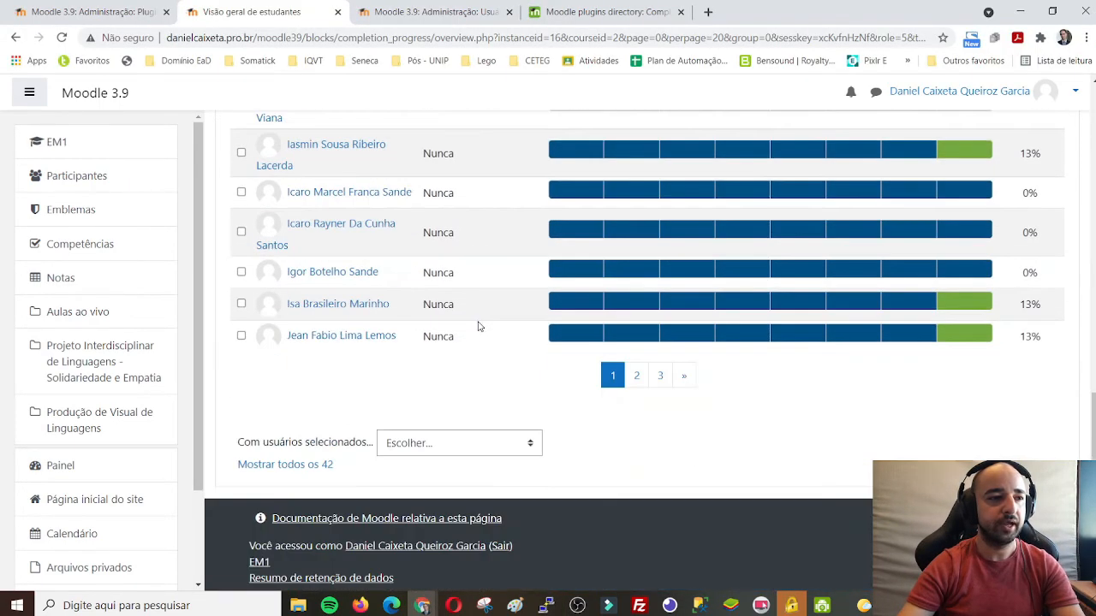
{"action": "left_click", "coordinate": [295, 465]}
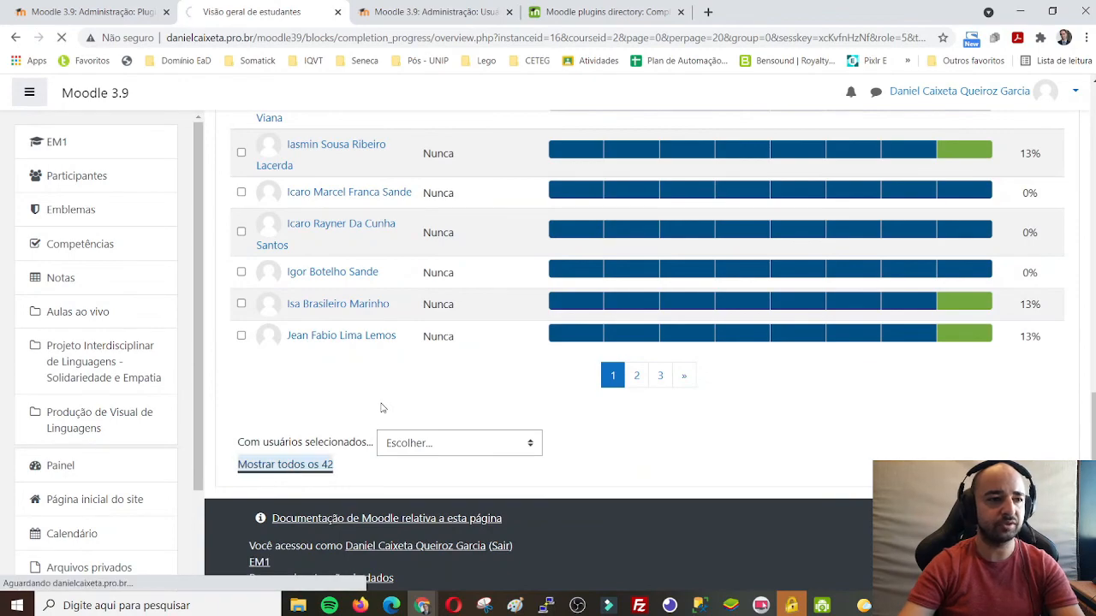
{"action": "scroll", "coordinate": [451, 196], "scroll_direction": "down", "scroll_amount": 9}
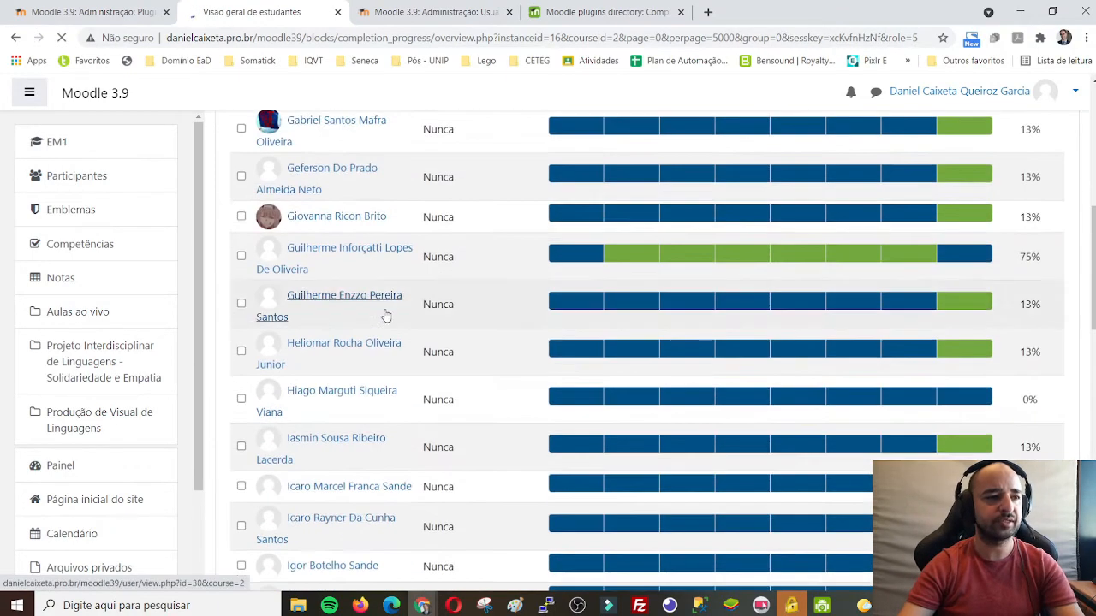
{"action": "scroll", "coordinate": [447, 196], "scroll_direction": "down", "scroll_amount": 6}
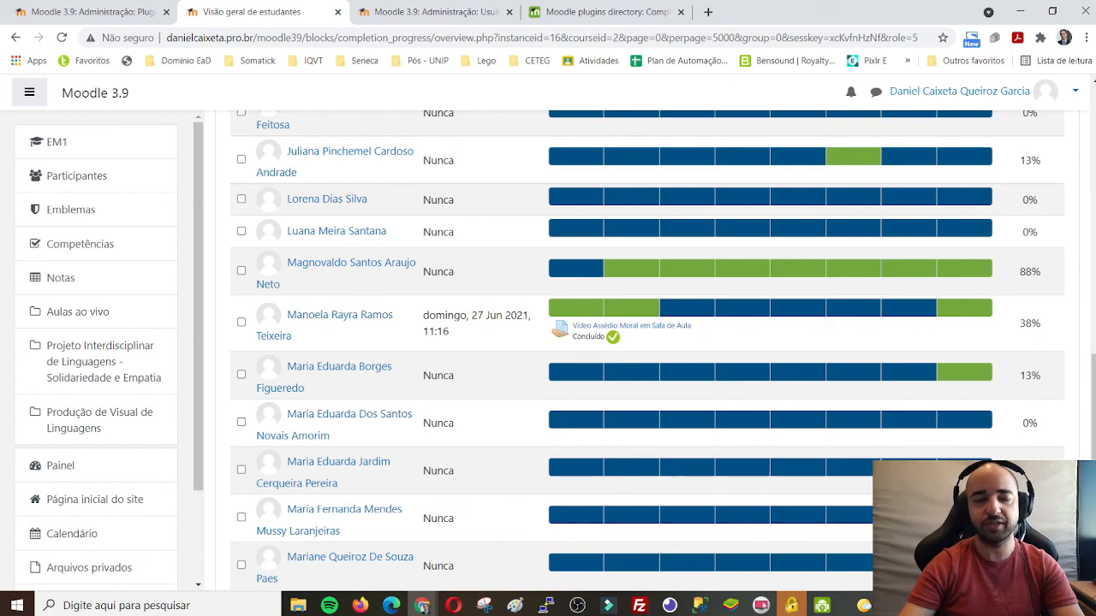
{"action": "scroll", "coordinate": [429, 346], "scroll_direction": "up", "scroll_amount": 15}
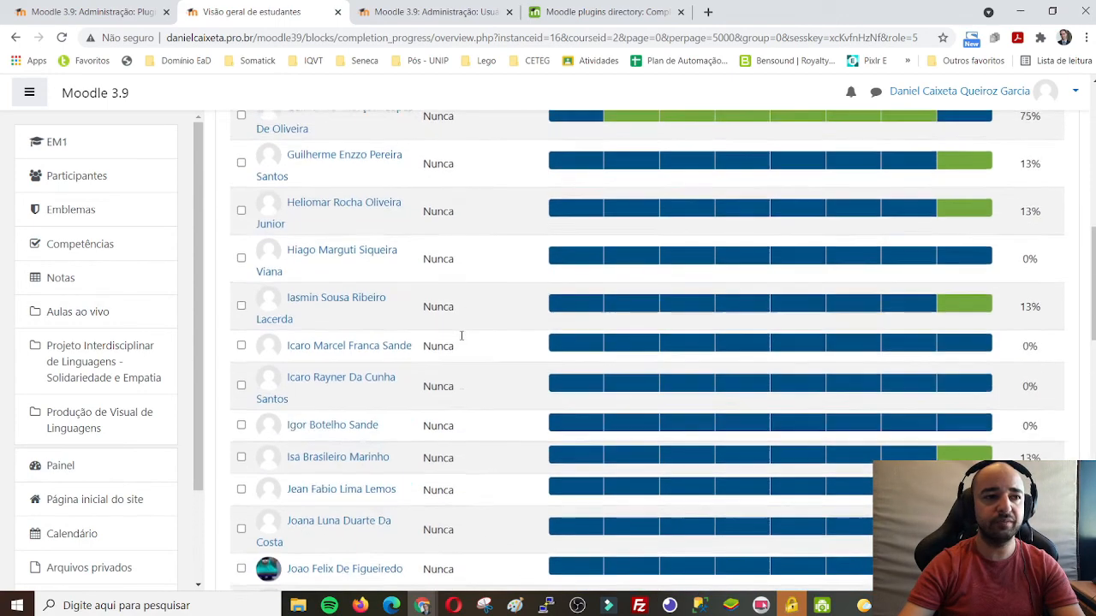
{"action": "left_click", "coordinate": [332, 193]}
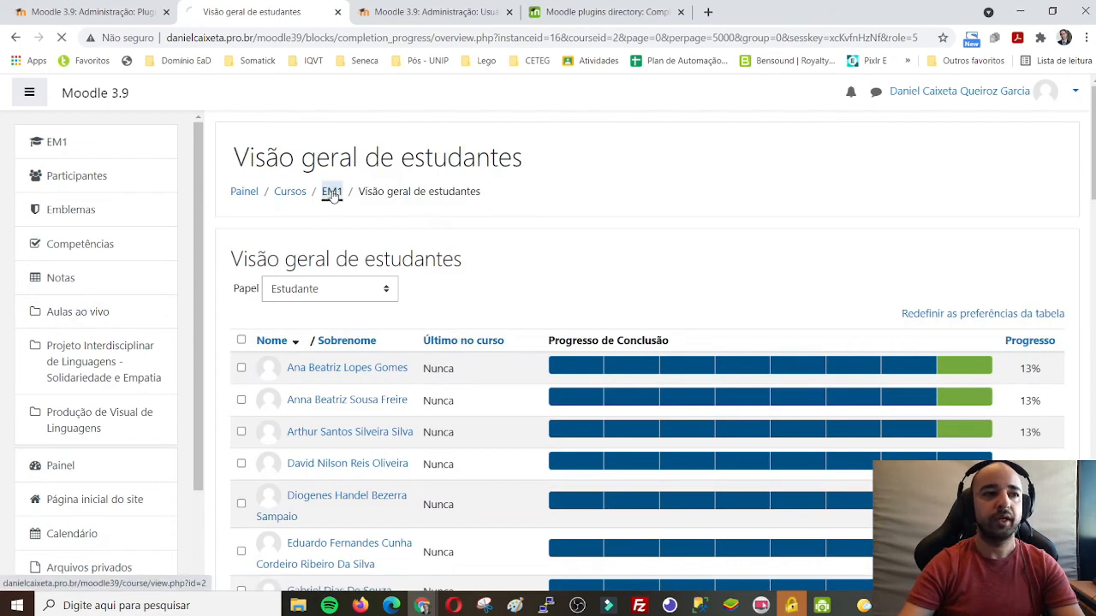